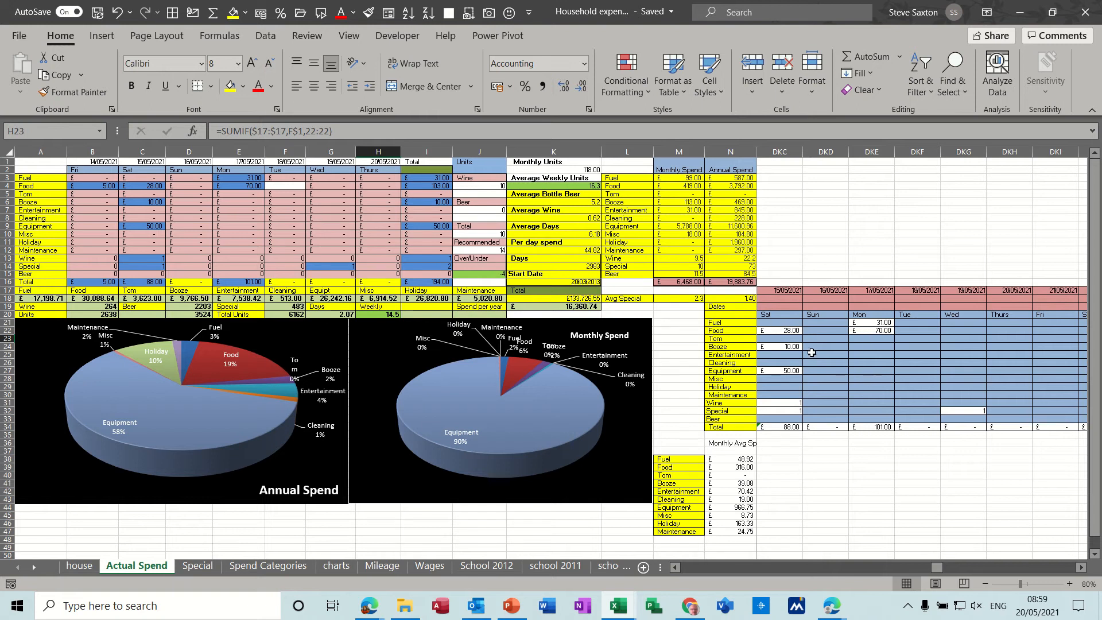
- Enter a trial fuel spend of 20 for Thursday 20/05/2021 in the daily spending grid and clear it again
{"action": "left_click", "coordinate": [870, 348]}
{"action": "left_click", "coordinate": [871, 363]}
{"action": "left_click", "coordinate": [871, 383]}
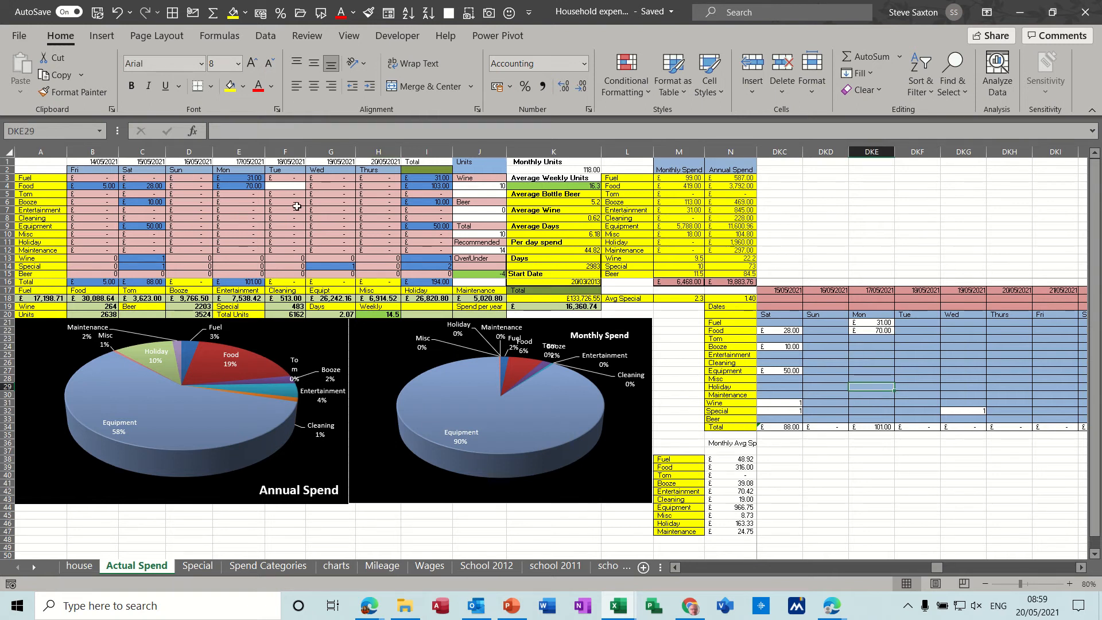
{"action": "left_click", "coordinate": [999, 324]}
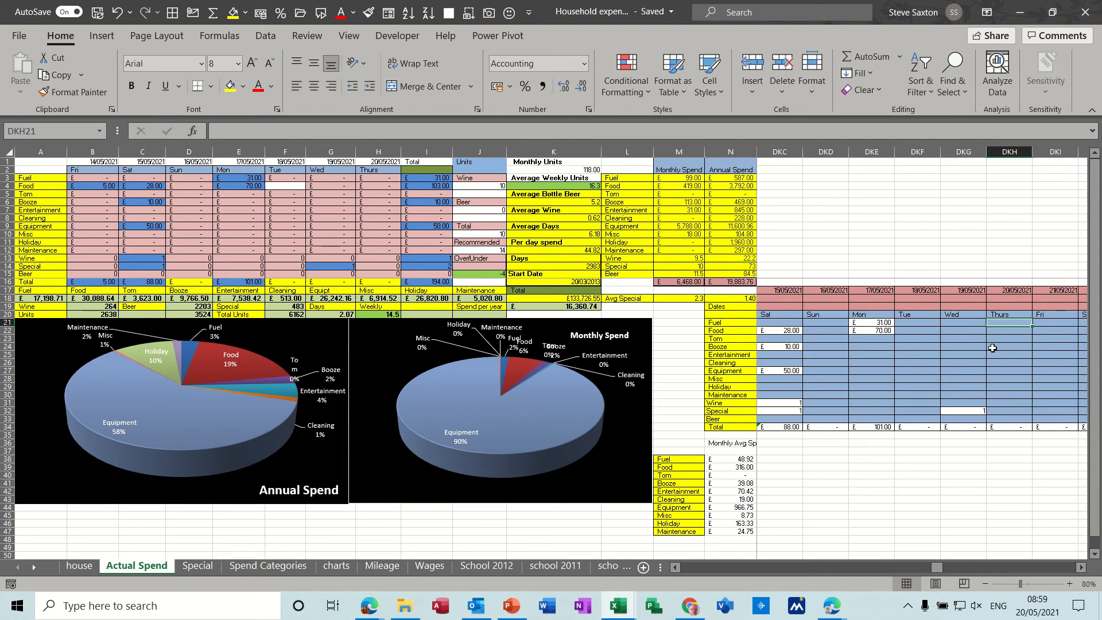
{"action": "type", "text": "20"}
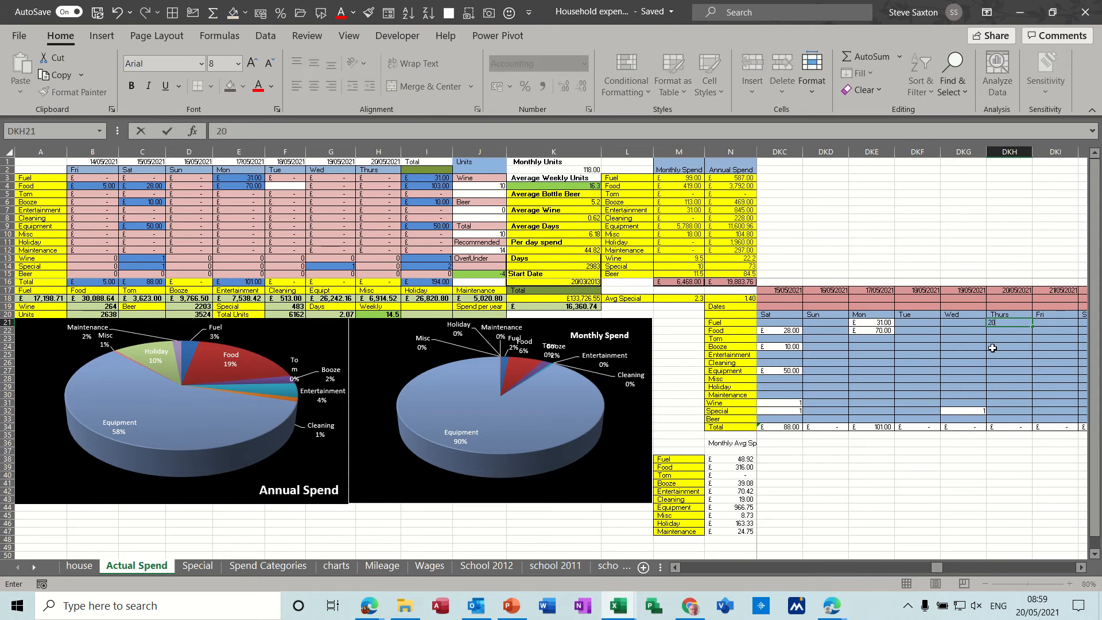
{"action": "key", "text": "Return"}
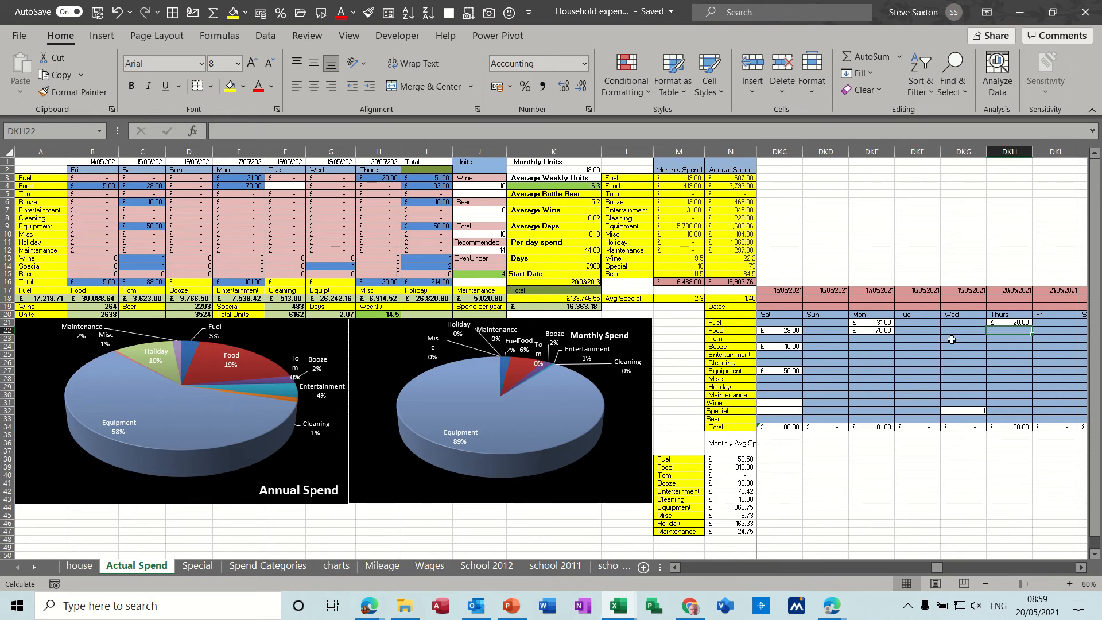
{"action": "left_click", "coordinate": [1019, 323]}
{"action": "key", "text": "Delete"}
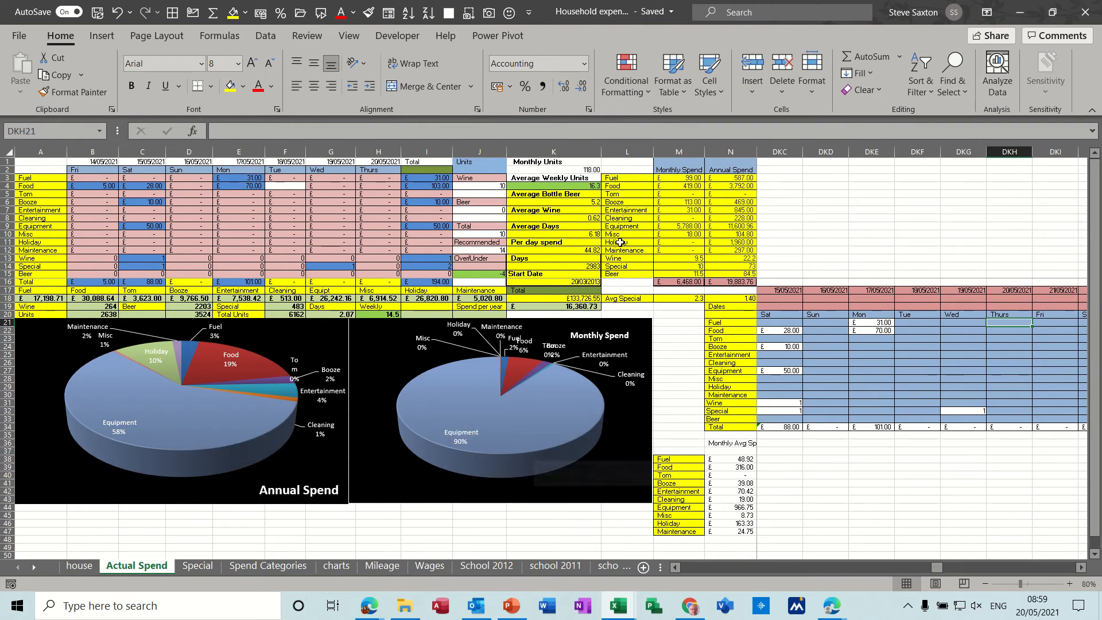
- Examine the category labels and the SUMIF formulas in the Monthly Spend and Annual Spend columns
{"action": "left_click_drag", "start_coordinate": [639, 182], "coordinate": [631, 234]}
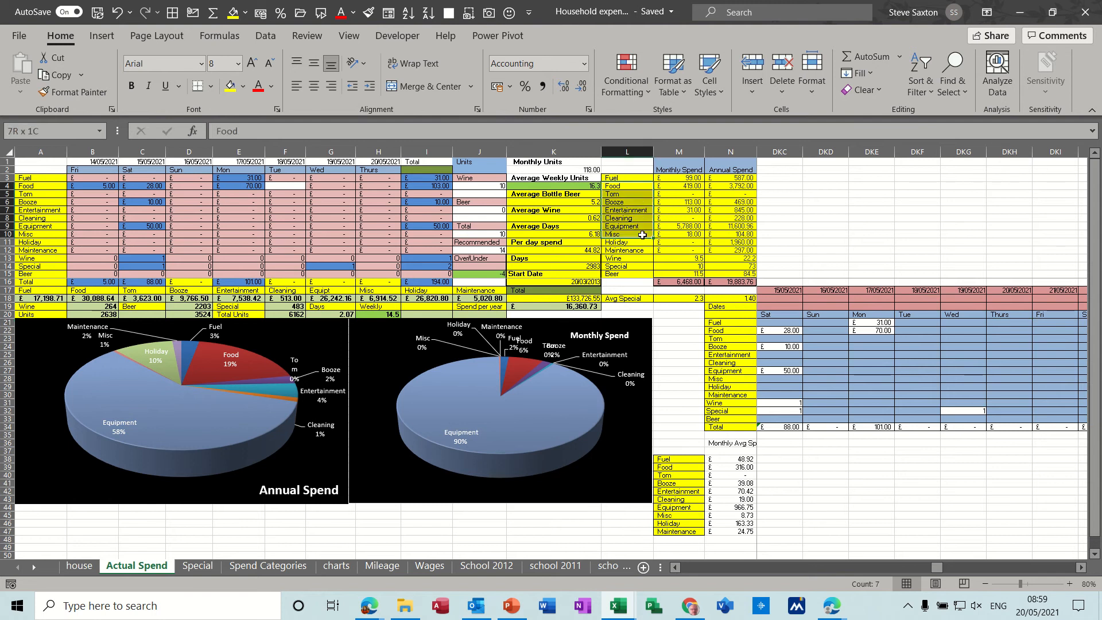
{"action": "left_click", "coordinate": [684, 178]}
{"action": "left_click", "coordinate": [679, 195]}
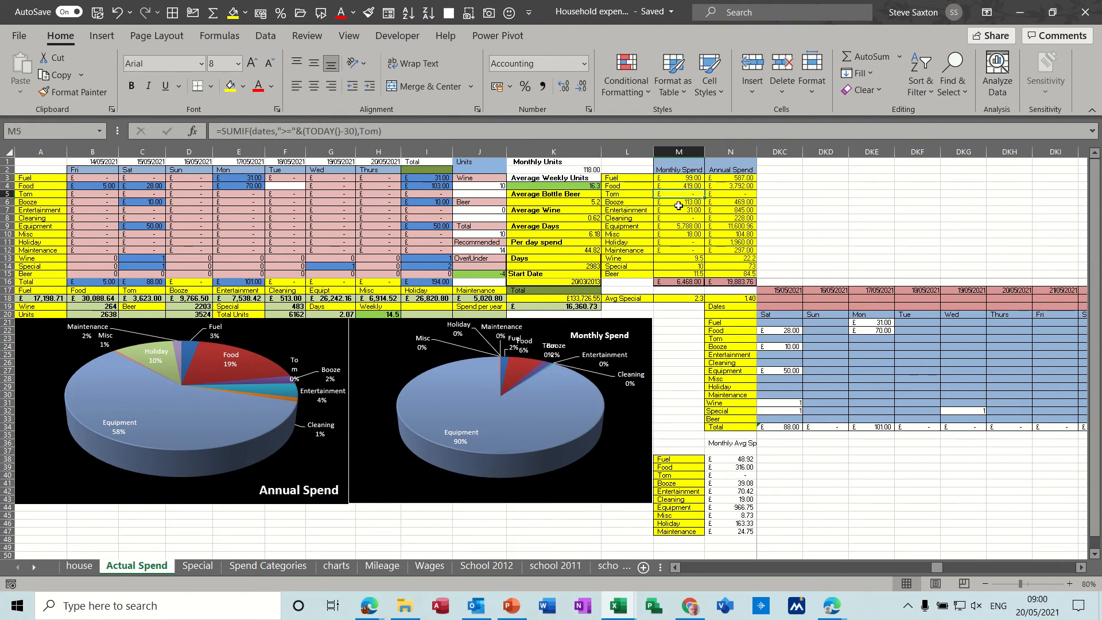
{"action": "left_click", "coordinate": [678, 211]}
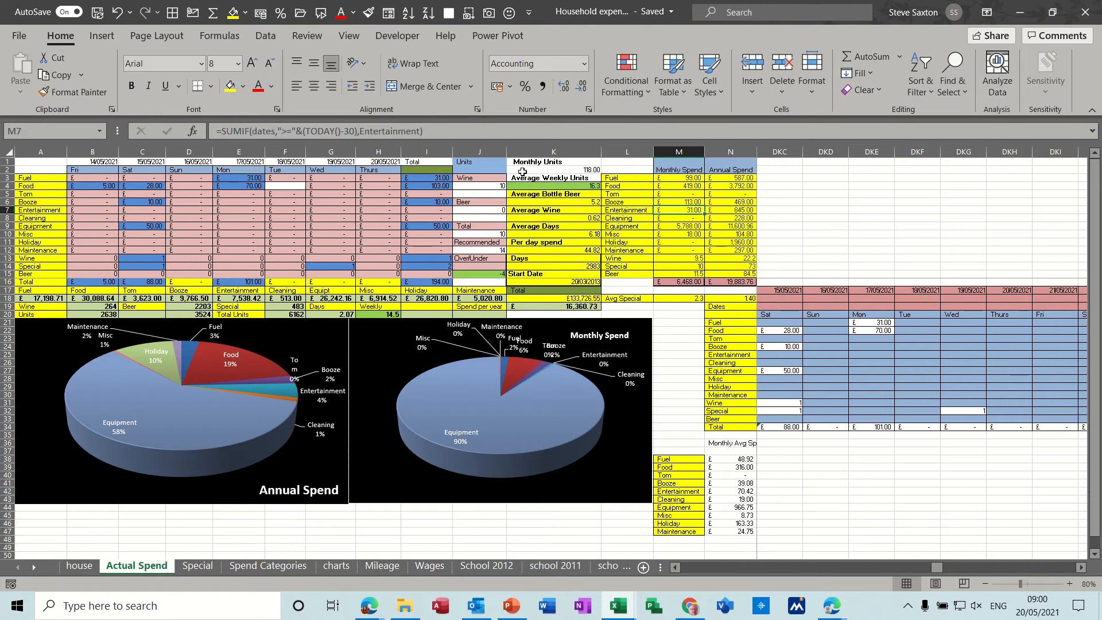
{"action": "left_click", "coordinate": [727, 182]}
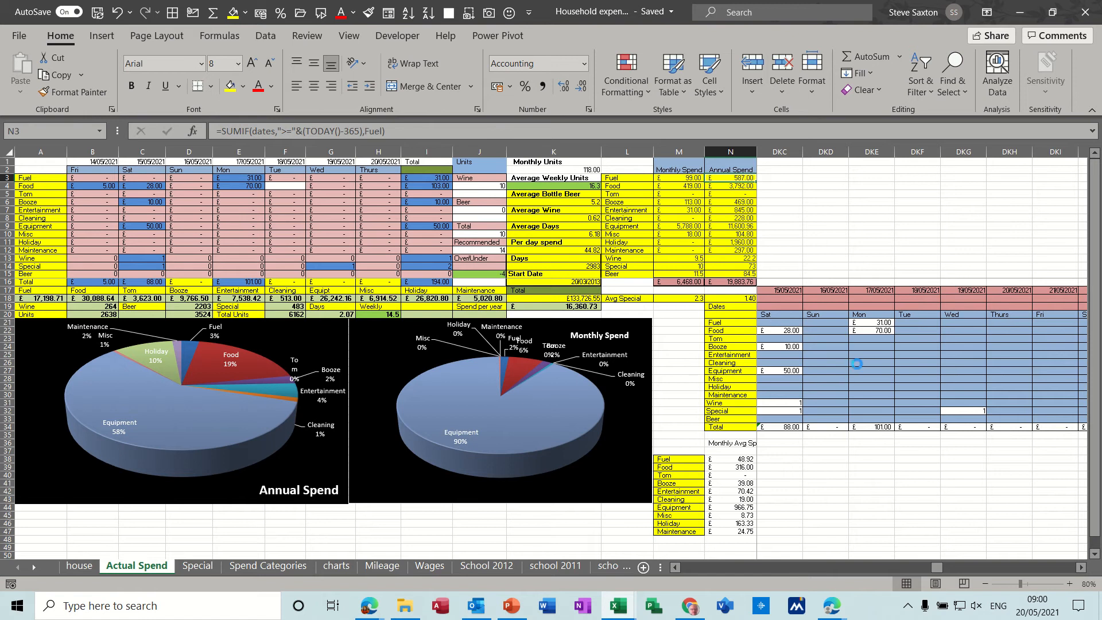
- Create a blank workbook and enter the spending categories Car and Taxes in A2:A3
{"action": "key", "text": "ctrl+n"}
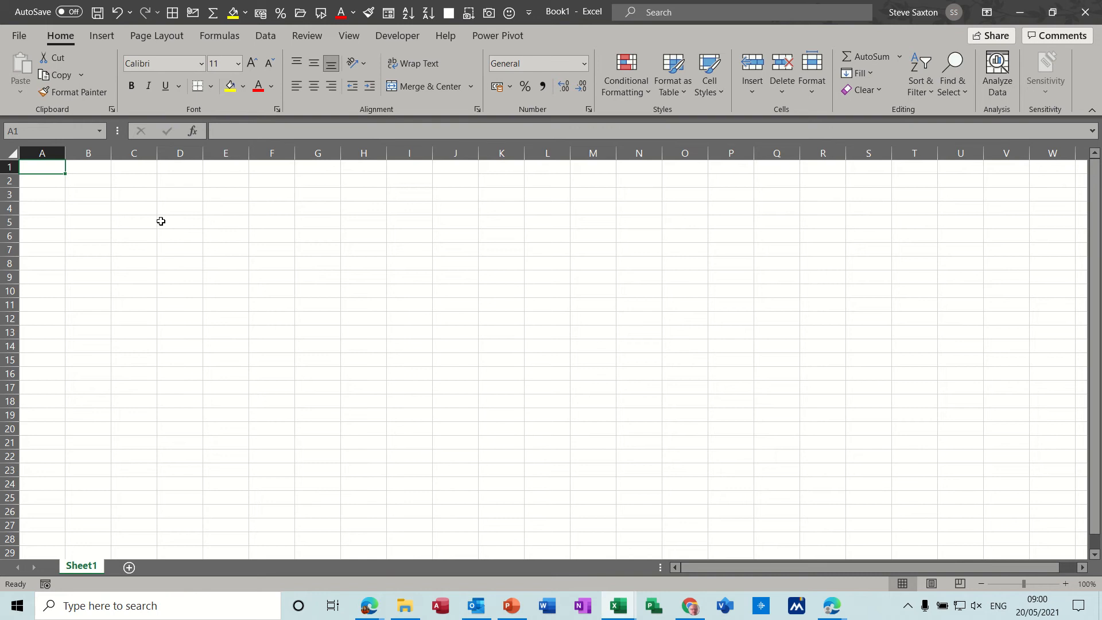
{"action": "left_click", "coordinate": [50, 183]}
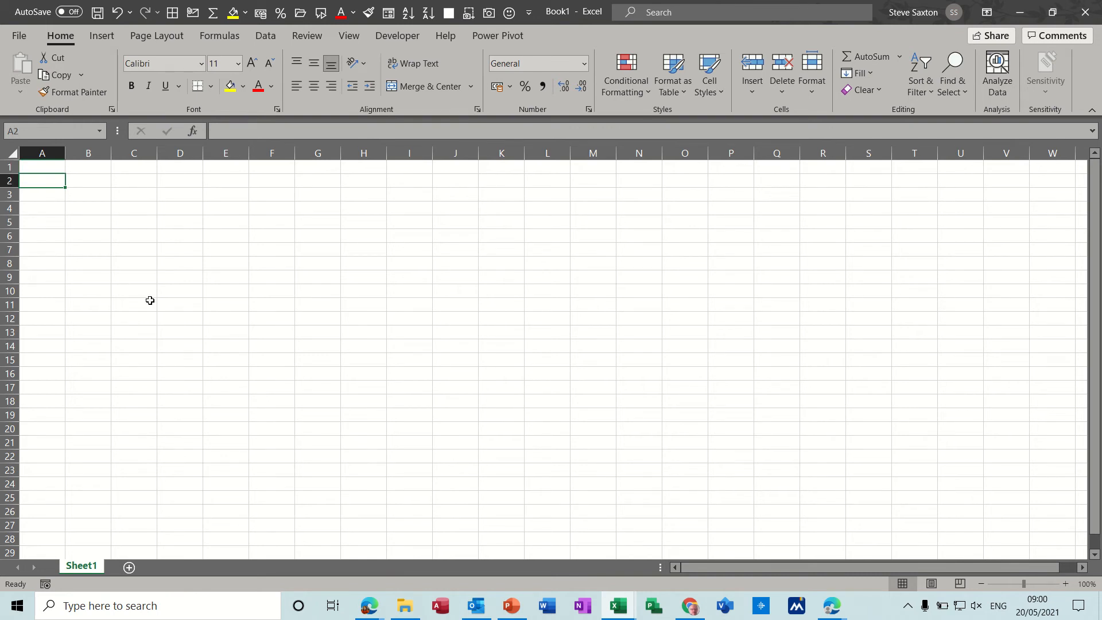
{"action": "type", "text": "Ca"}
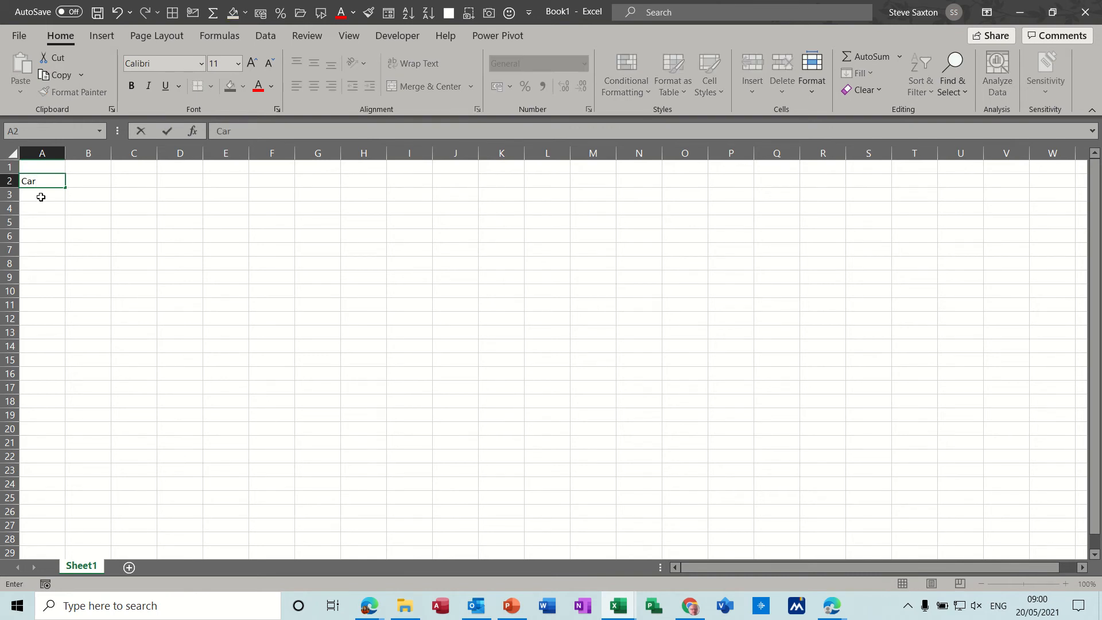
{"action": "type", "text": "r"}
{"action": "left_click", "coordinate": [41, 197]}
{"action": "type", "text": "Taxes"}
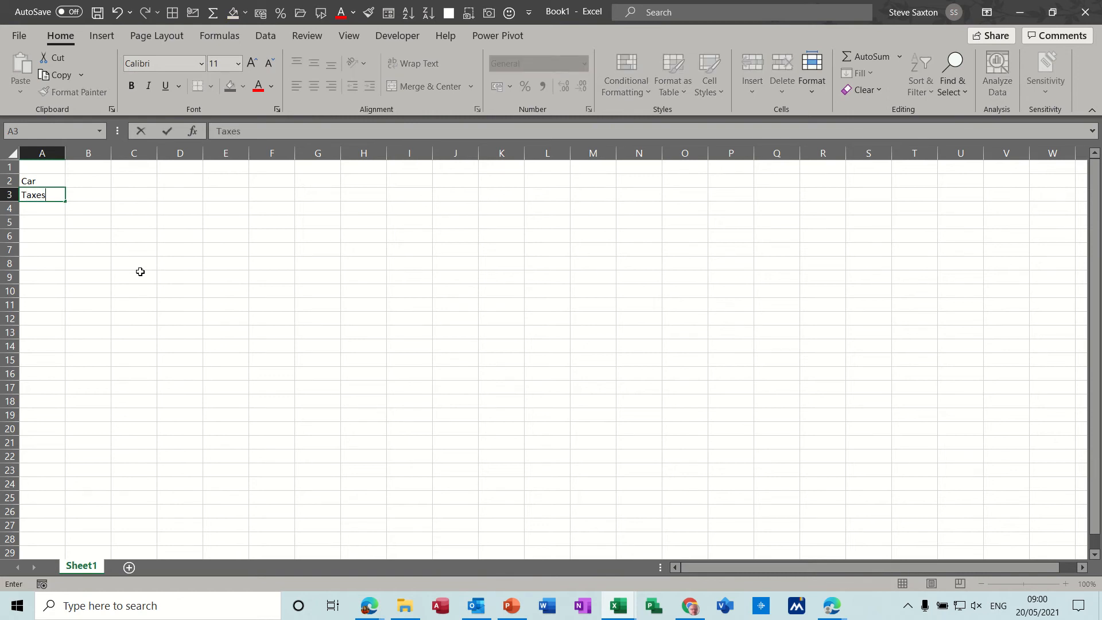
{"action": "key", "text": "Return"}
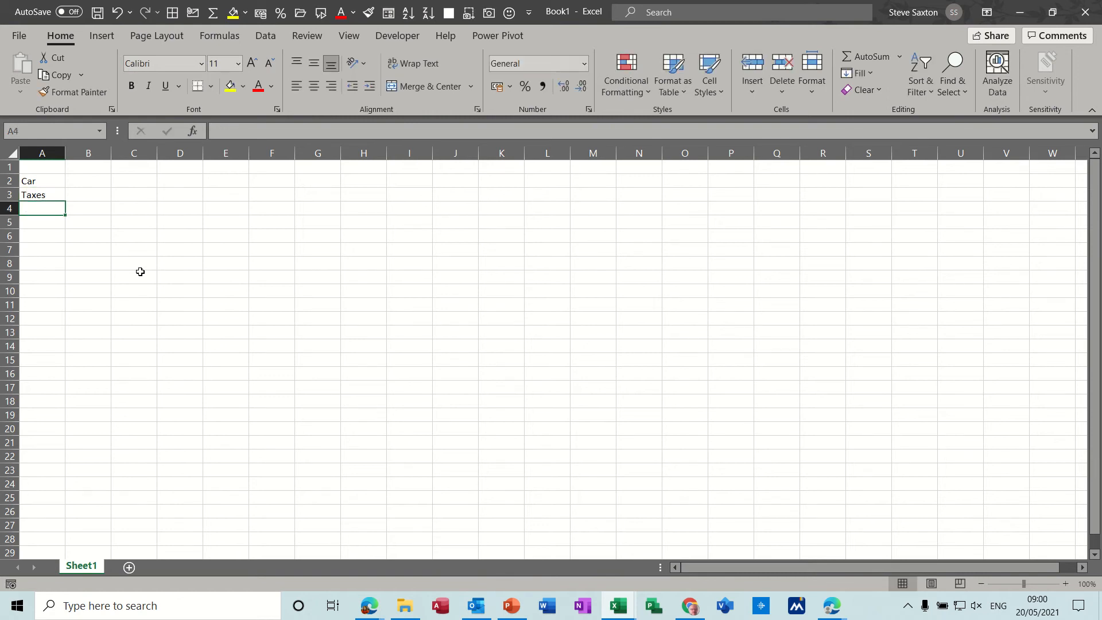
- Add the categories Food, Booze and Mortgage in A4:A6
{"action": "type", "text": "Food"}
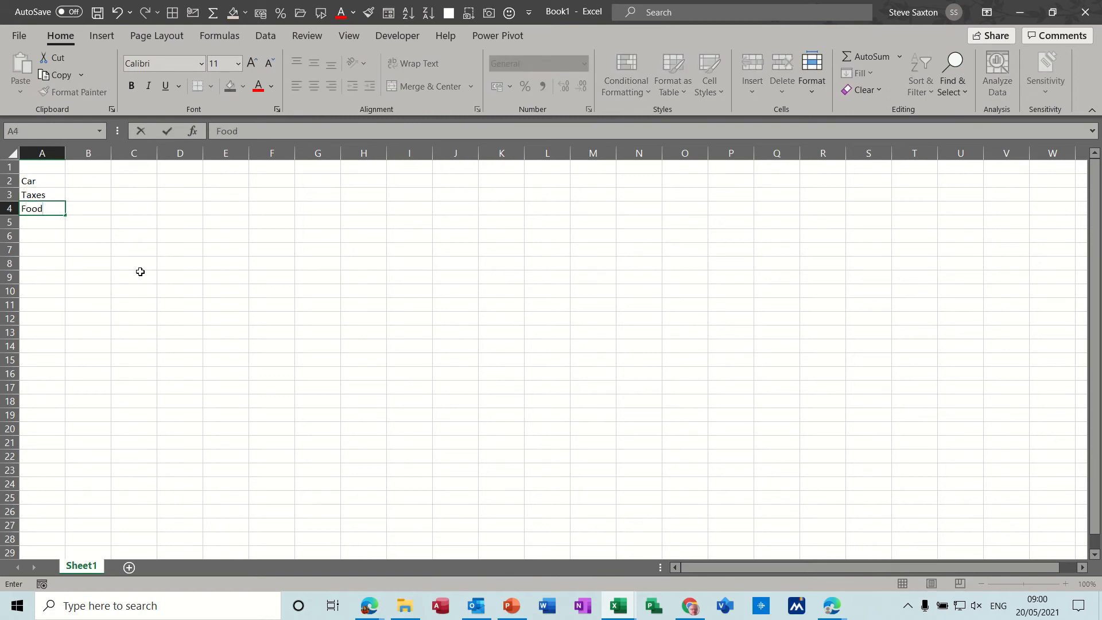
{"action": "key", "text": "Return"}
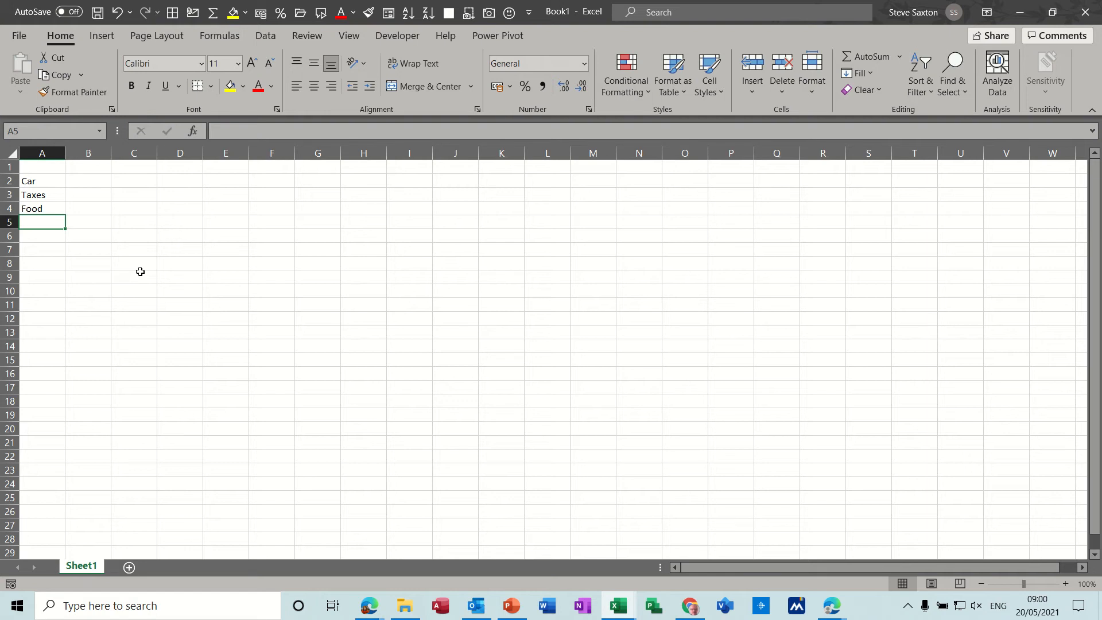
{"action": "type", "text": "Booze"}
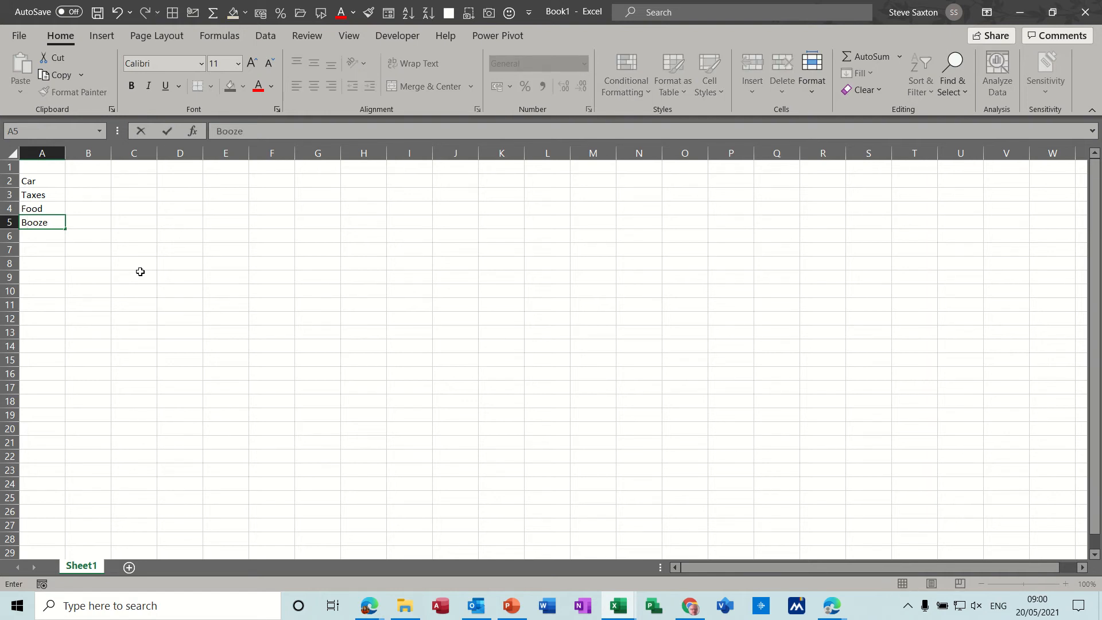
{"action": "key", "text": "Return"}
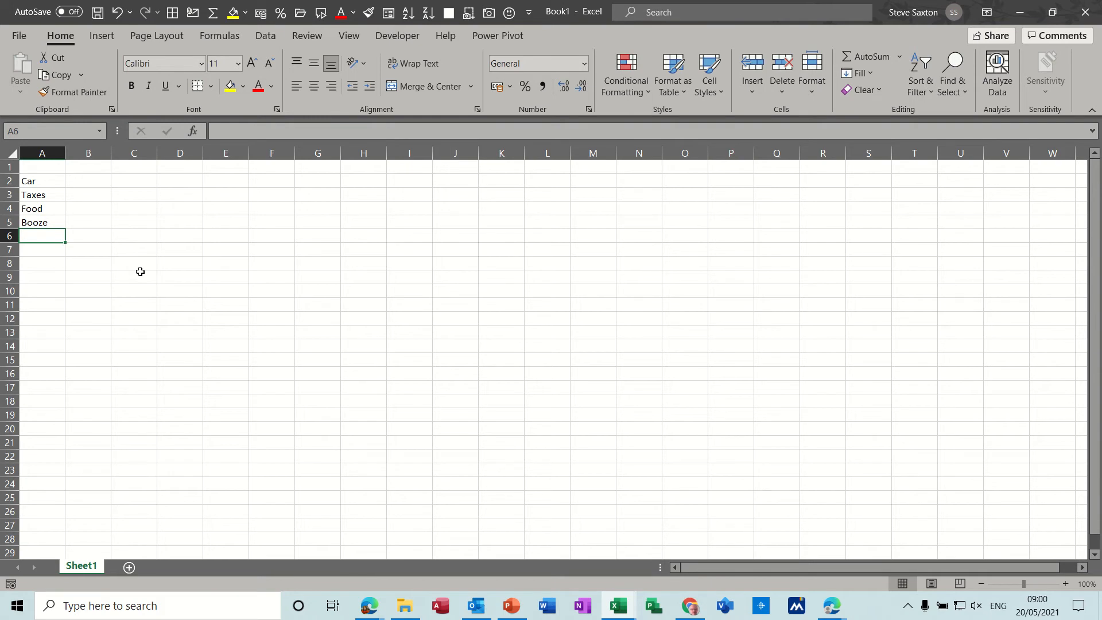
{"action": "type", "text": "Mortgage"}
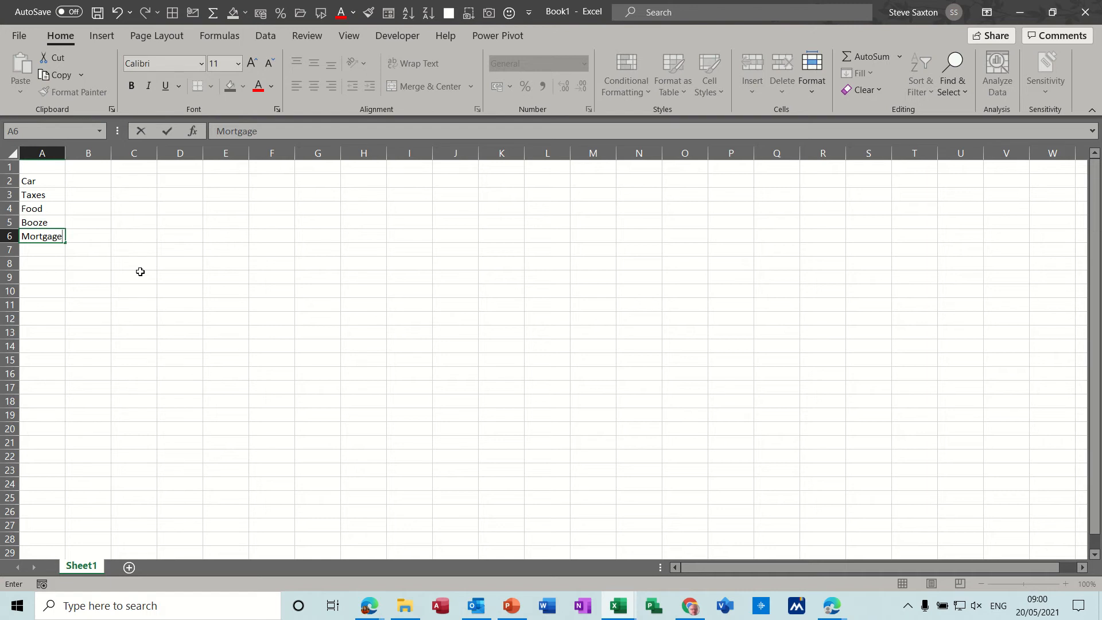
{"action": "key", "text": "Return"}
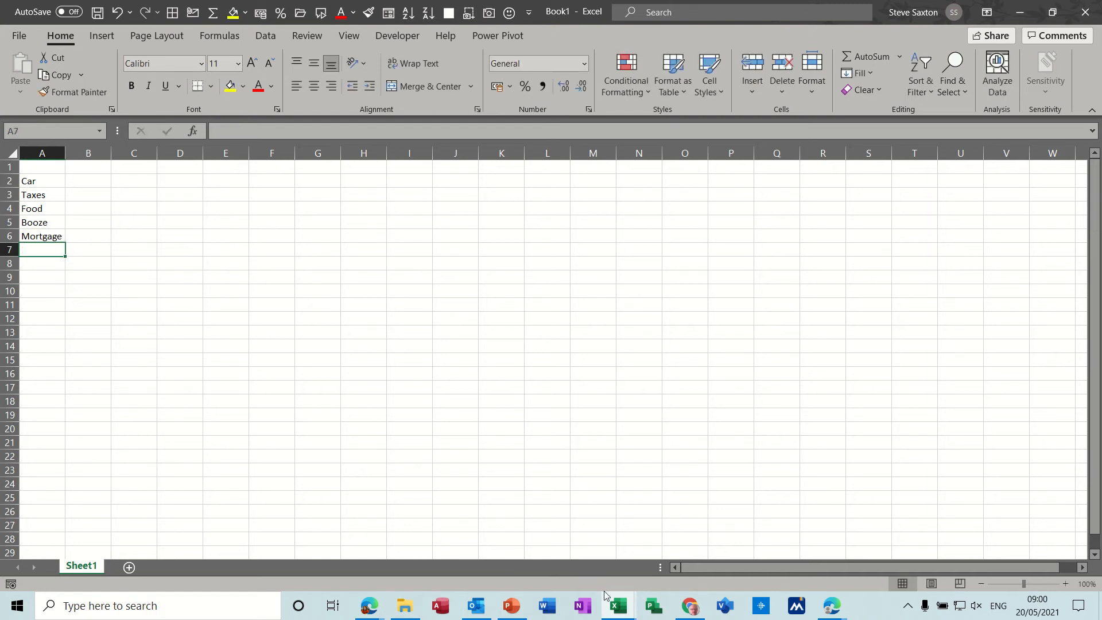
- Check the categories in the household expenses workbook and add Holiday and Utilities in A7:A8 of the new workbook
{"action": "mouse_move", "coordinate": [610, 600]}
{"action": "left_click", "coordinate": [621, 558]}
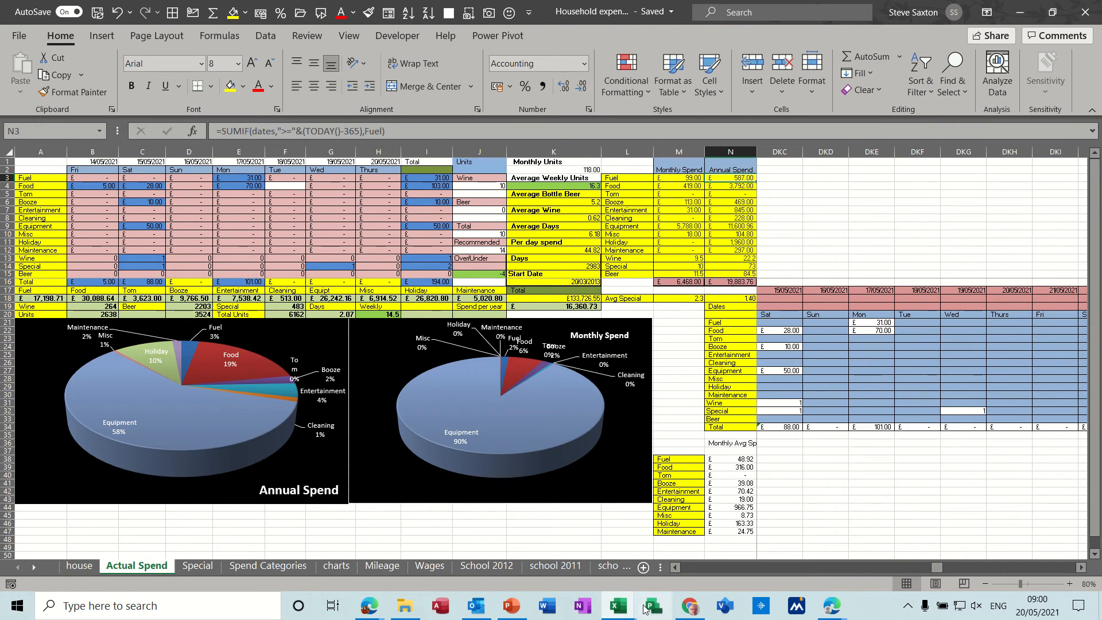
{"action": "mouse_move", "coordinate": [619, 606]}
{"action": "left_click", "coordinate": [721, 560]}
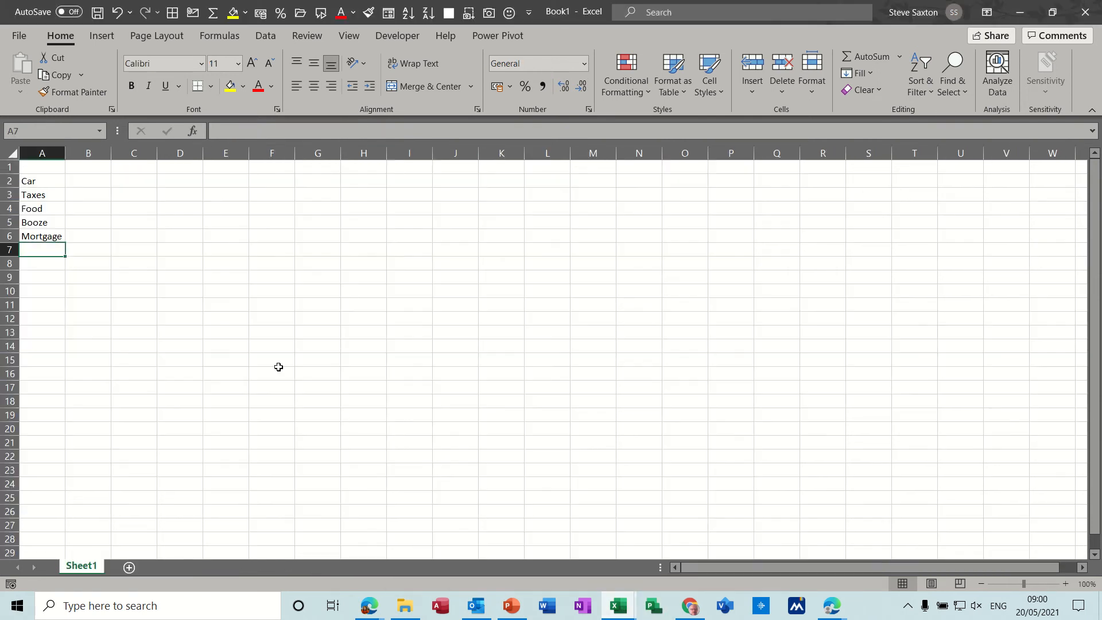
{"action": "type", "text": "Holiday"}
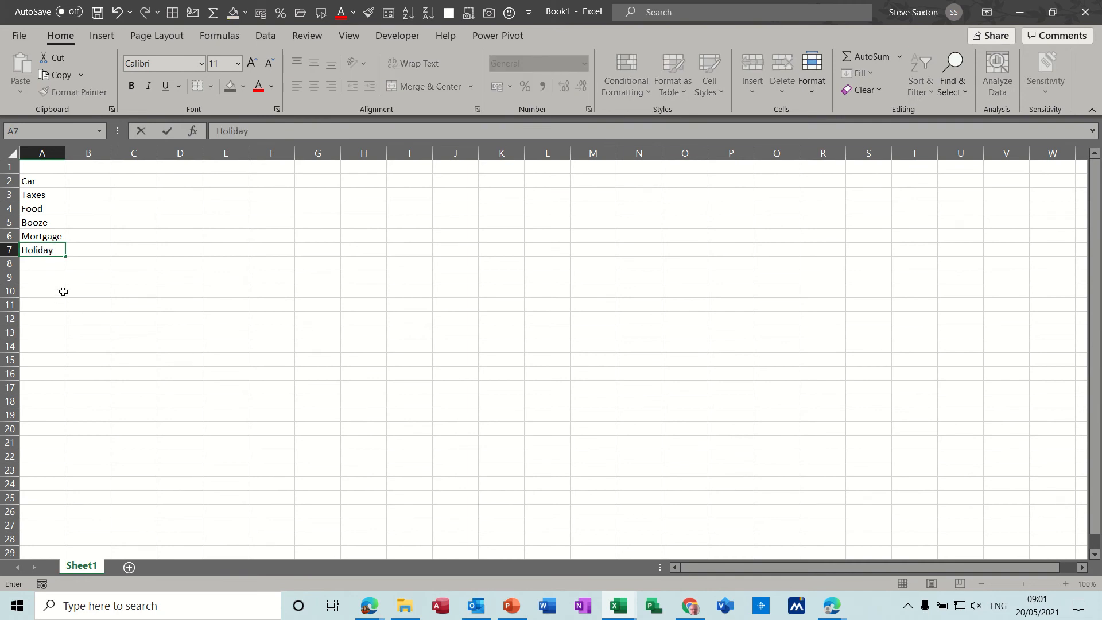
{"action": "left_click", "coordinate": [51, 263]}
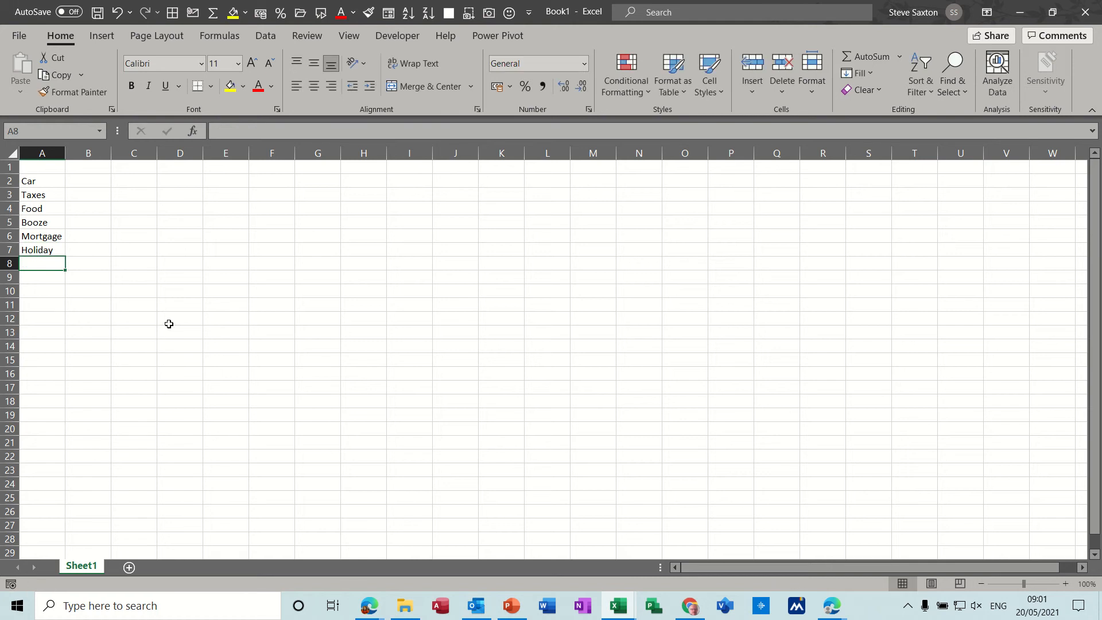
{"action": "type", "text": "Ut"}
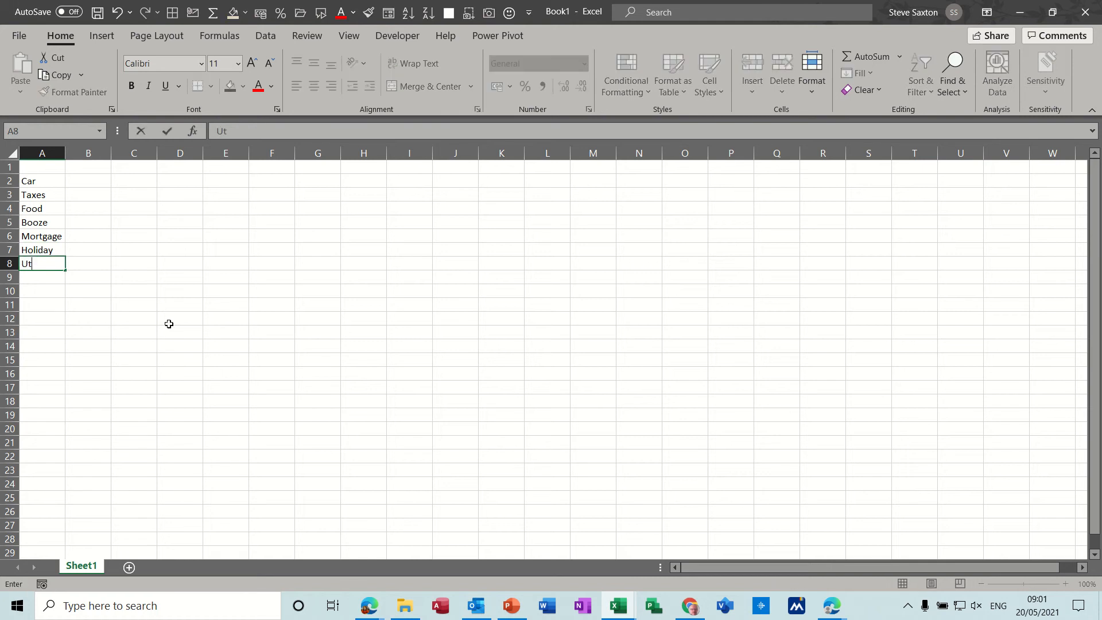
{"action": "type", "text": "ilities"}
{"action": "left_click", "coordinate": [54, 281]}
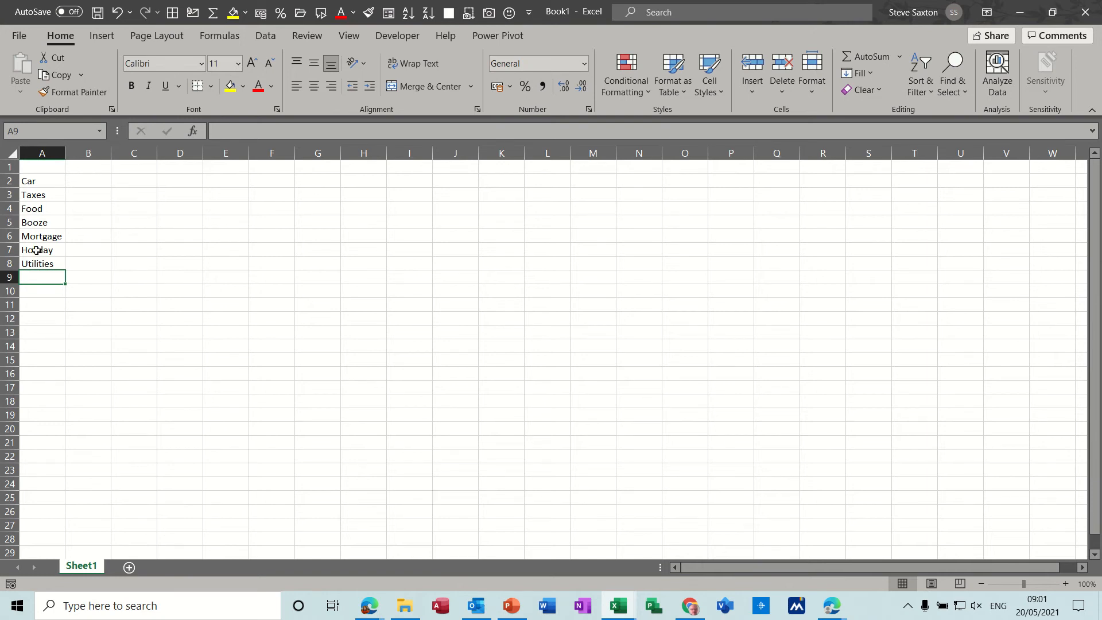
- Enter the formula =TODAY() in H1 as the last date of the week's header row
{"action": "left_click", "coordinate": [87, 168]}
{"action": "left_click", "coordinate": [124, 167]}
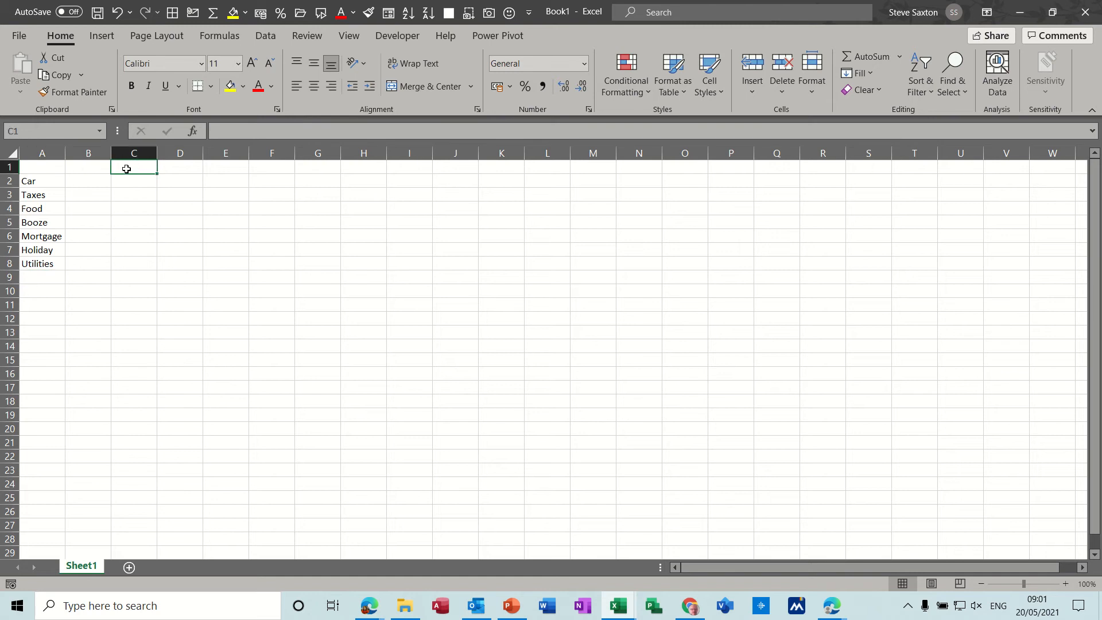
{"action": "left_click", "coordinate": [82, 166]}
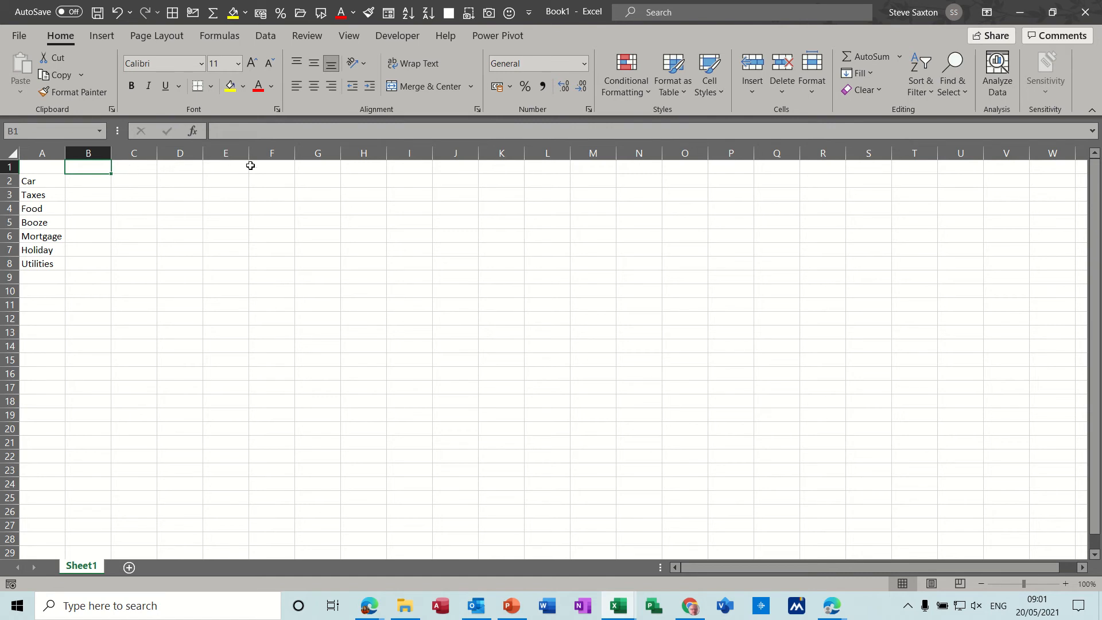
{"action": "left_click", "coordinate": [360, 170]}
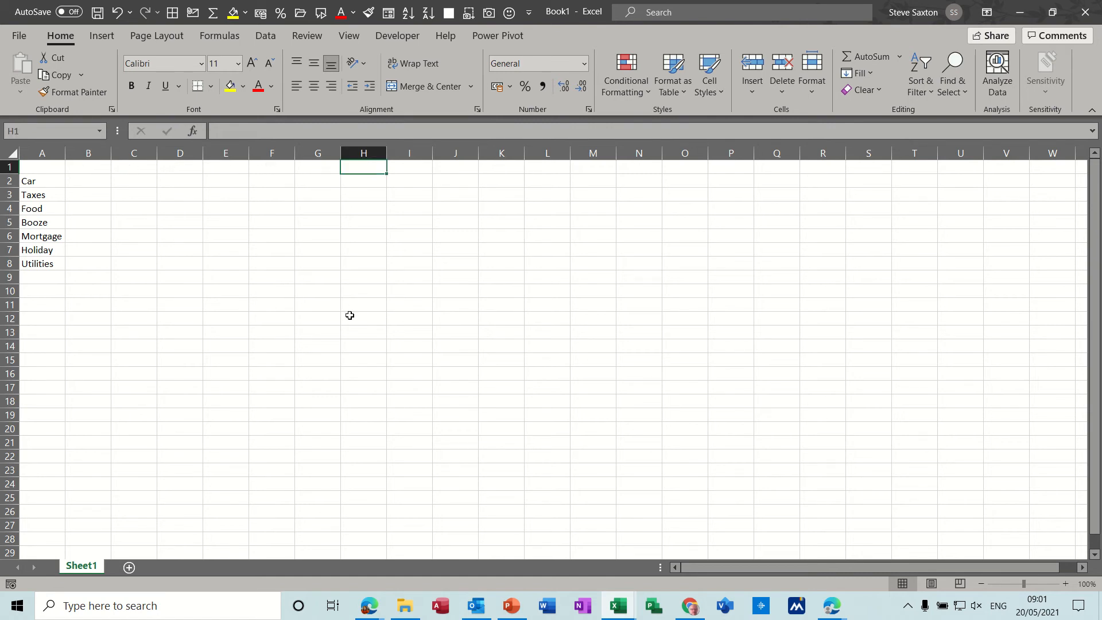
{"action": "type", "text": "=t"}
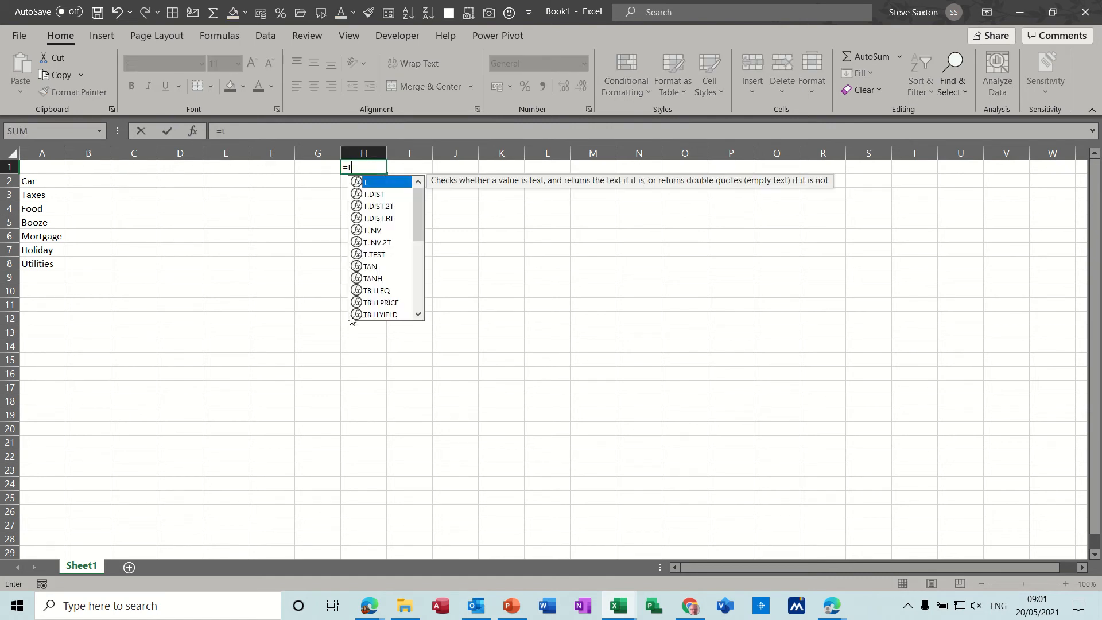
{"action": "type", "text": "oday"}
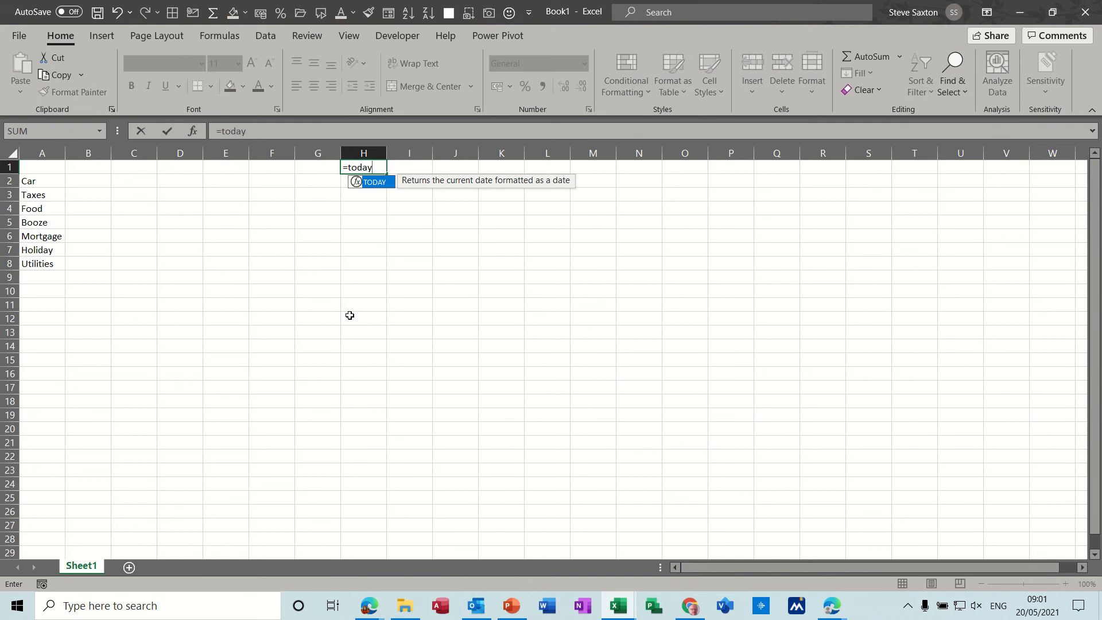
{"action": "type", "text": "()"}
{"action": "key", "text": "Return"}
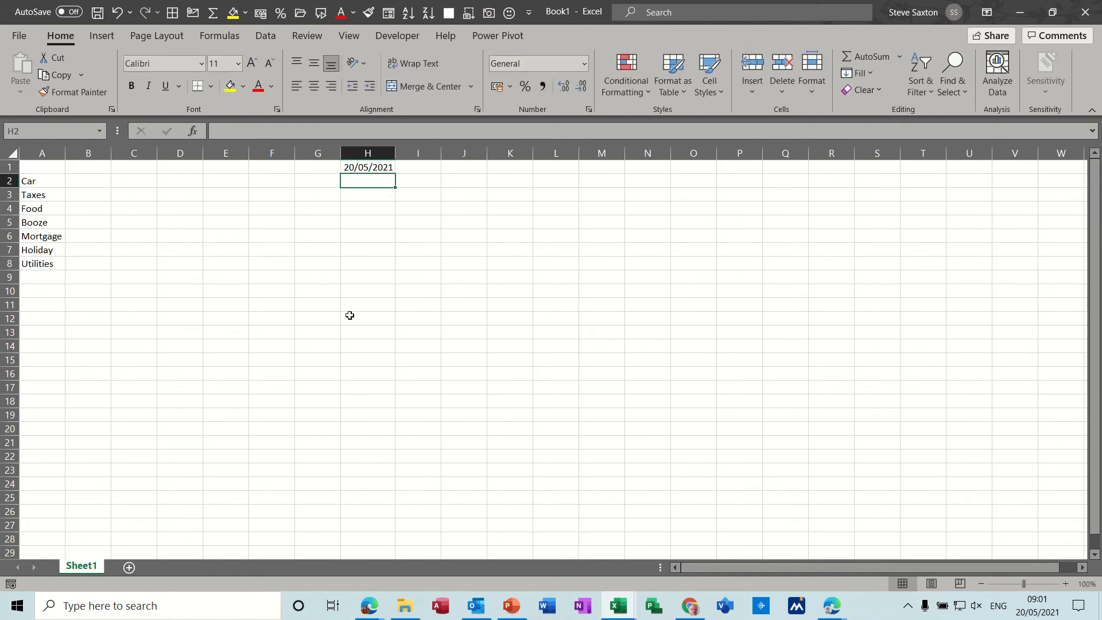
- Enter the formula =H1-1 in G1 for the previous day's date
{"action": "left_click", "coordinate": [316, 167]}
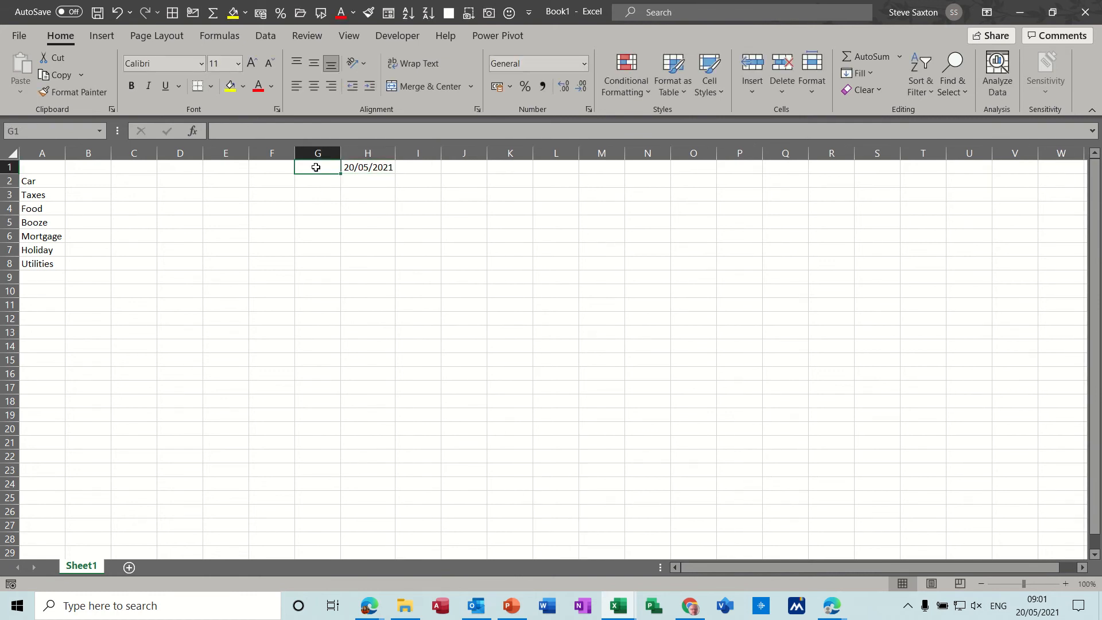
{"action": "type", "text": "="}
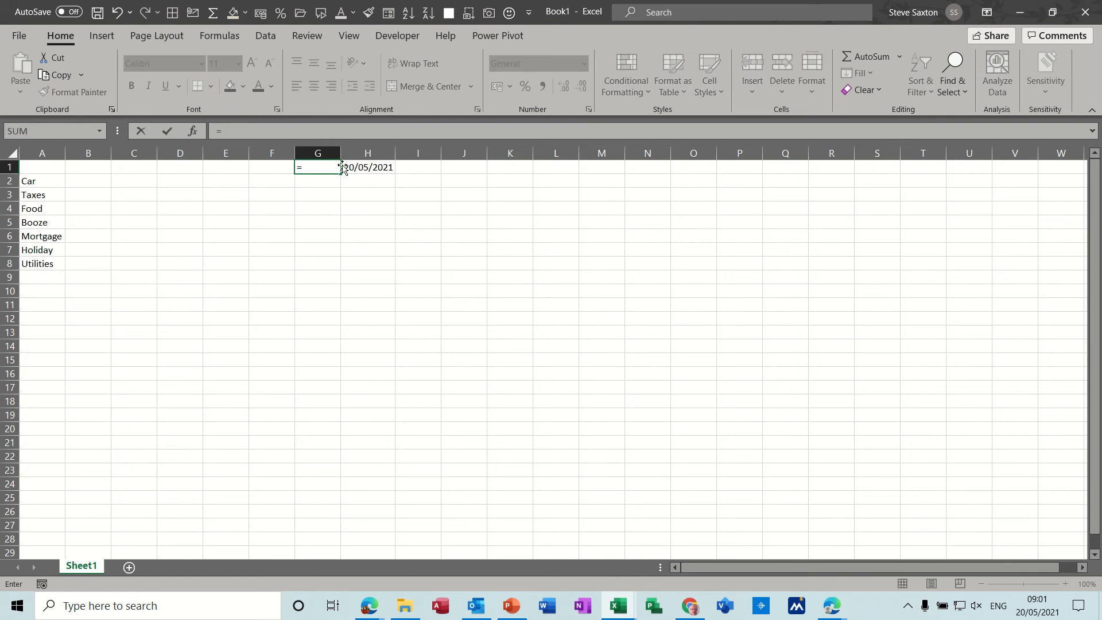
{"action": "left_click", "coordinate": [361, 167]}
{"action": "type", "text": "-"}
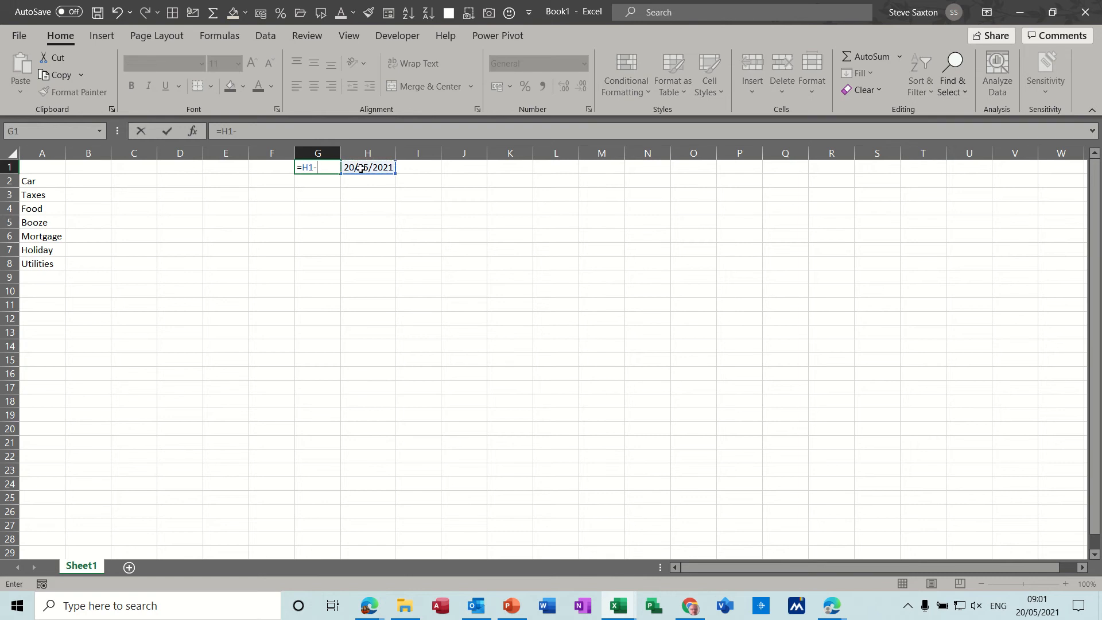
{"action": "type", "text": "1"}
{"action": "key", "text": "Return"}
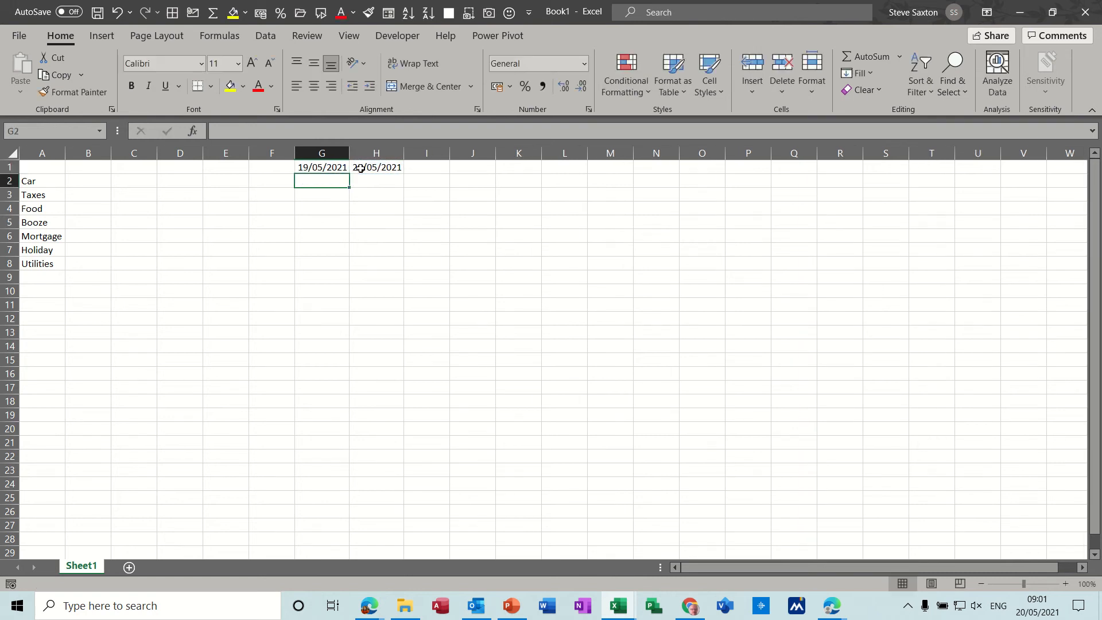
- Fill the G1 date formula back to B1 and autofit all column widths
{"action": "left_click", "coordinate": [327, 168]}
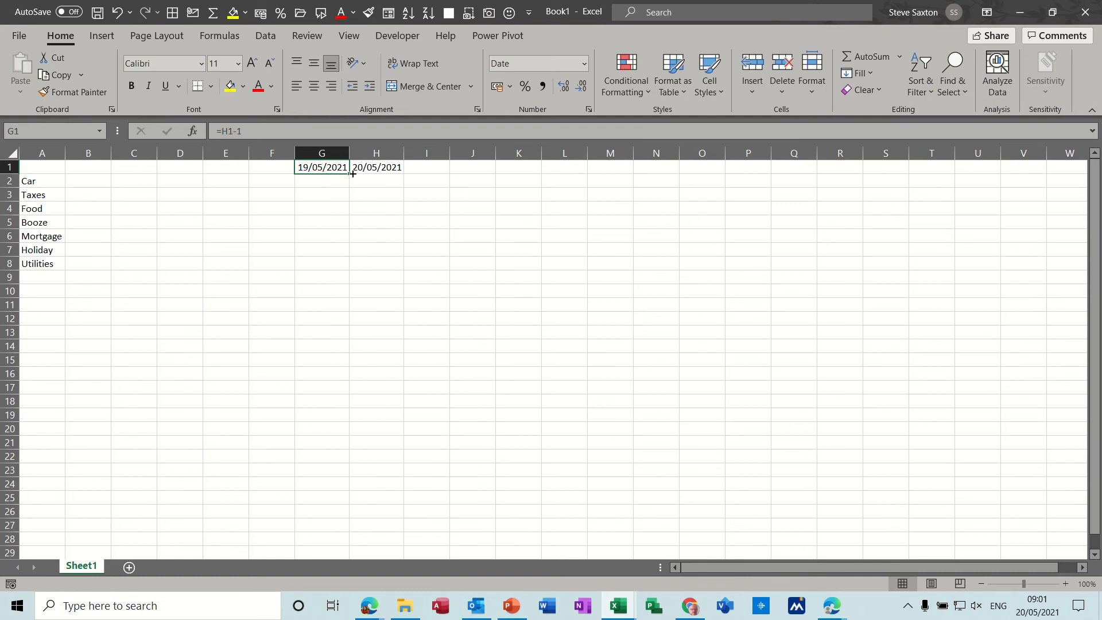
{"action": "left_click_drag", "start_coordinate": [349, 174], "coordinate": [73, 168]}
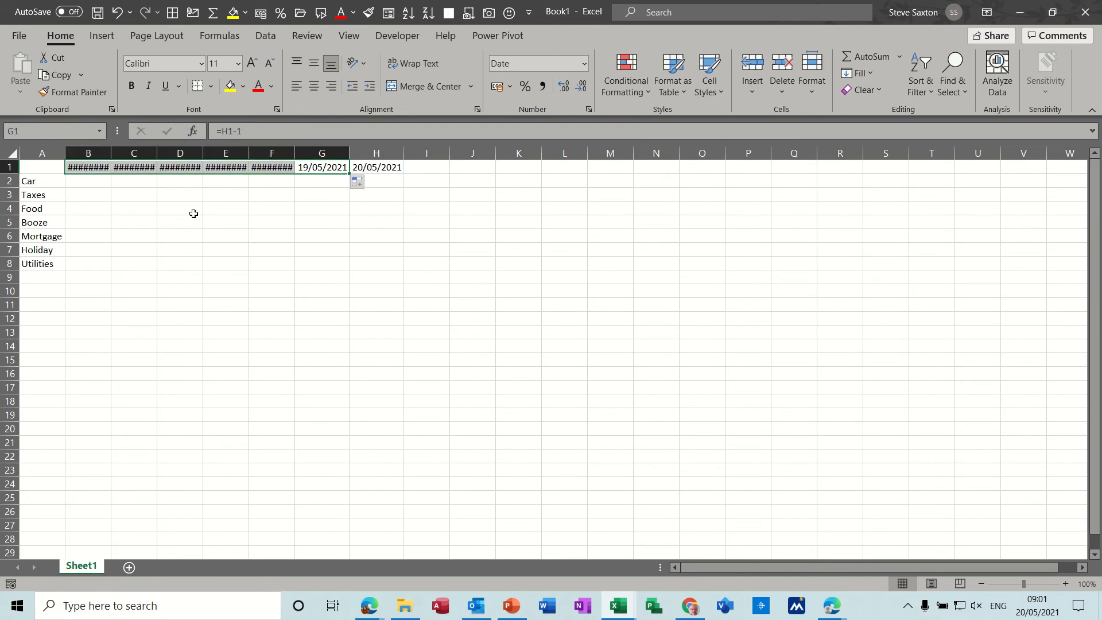
{"action": "left_click", "coordinate": [11, 154]}
{"action": "double_click", "coordinate": [110, 153]}
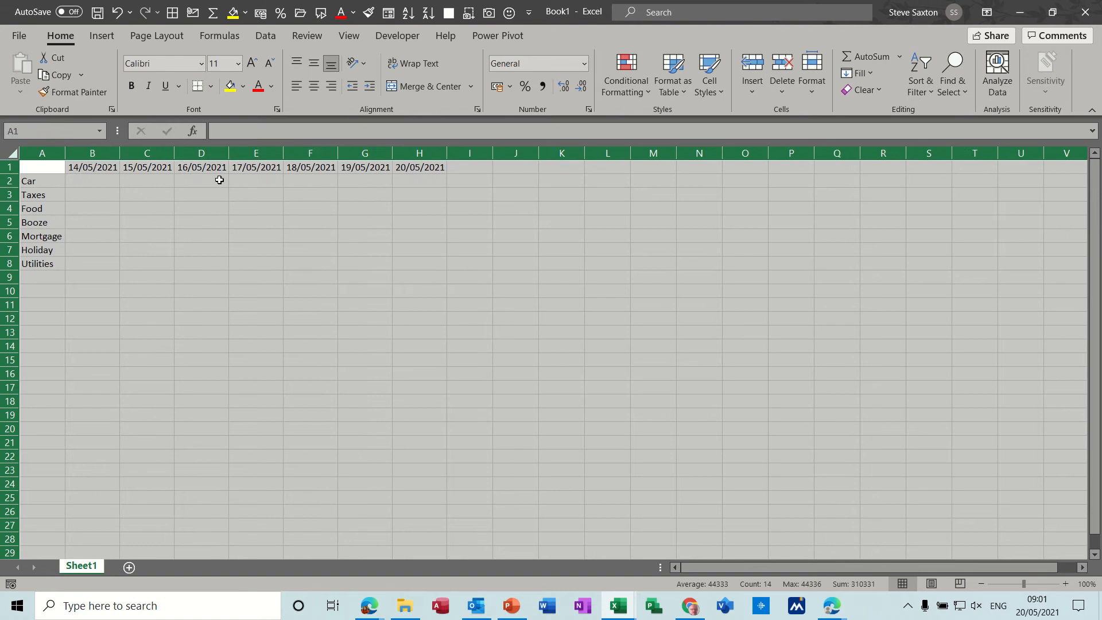
{"action": "left_click", "coordinate": [242, 189]}
- Add Total labels in I1 for the row totals and in A9 for the daily totals
{"action": "left_click", "coordinate": [470, 168]}
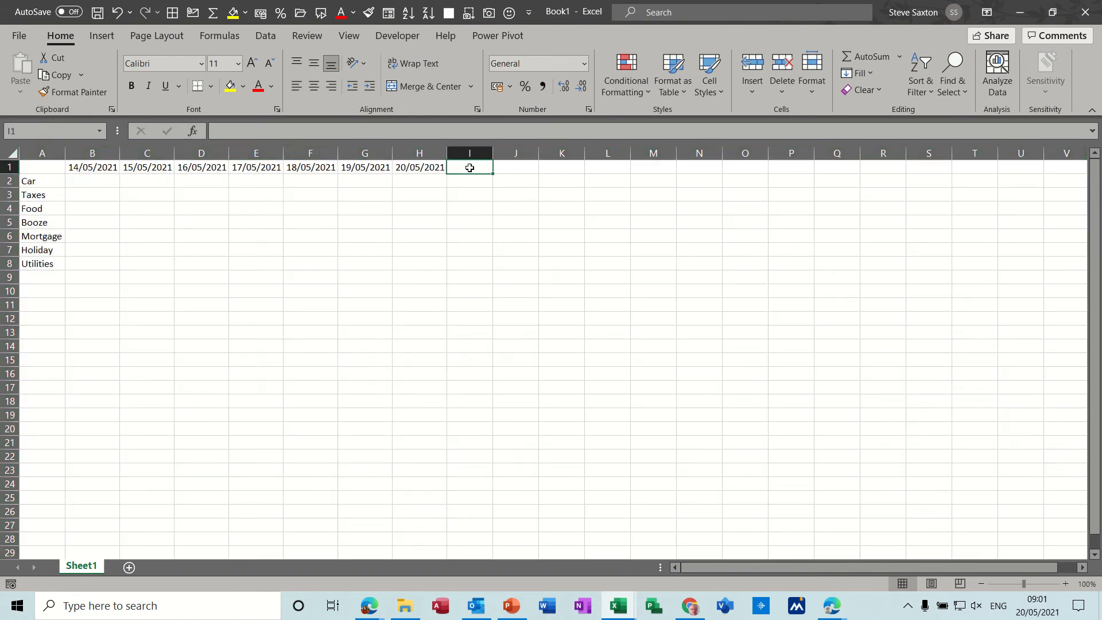
{"action": "type", "text": "Total"}
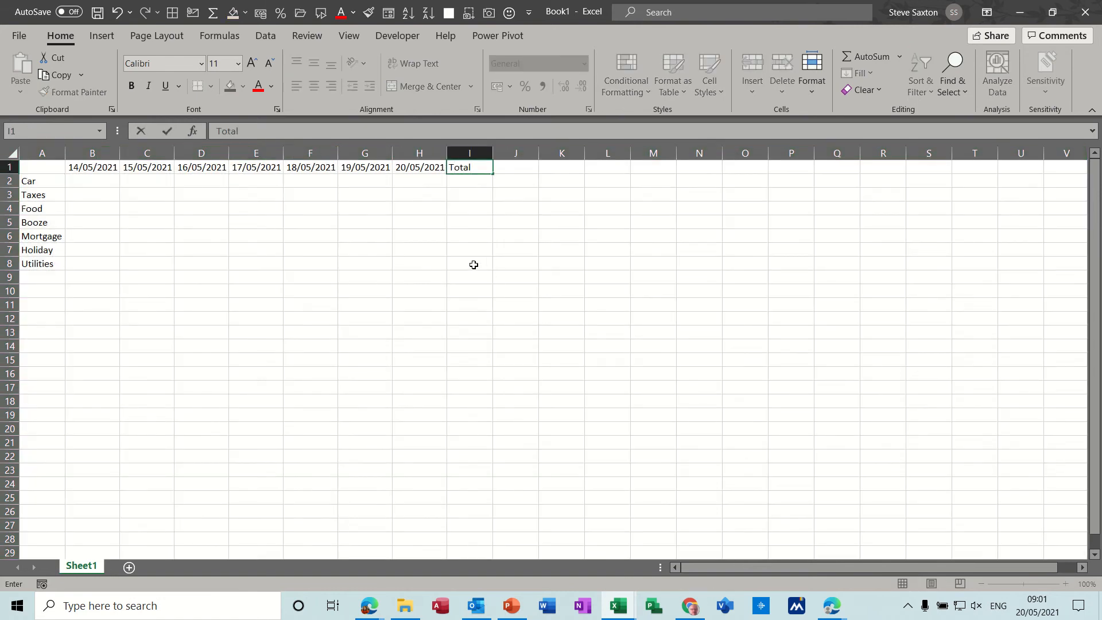
{"action": "left_click", "coordinate": [473, 264]}
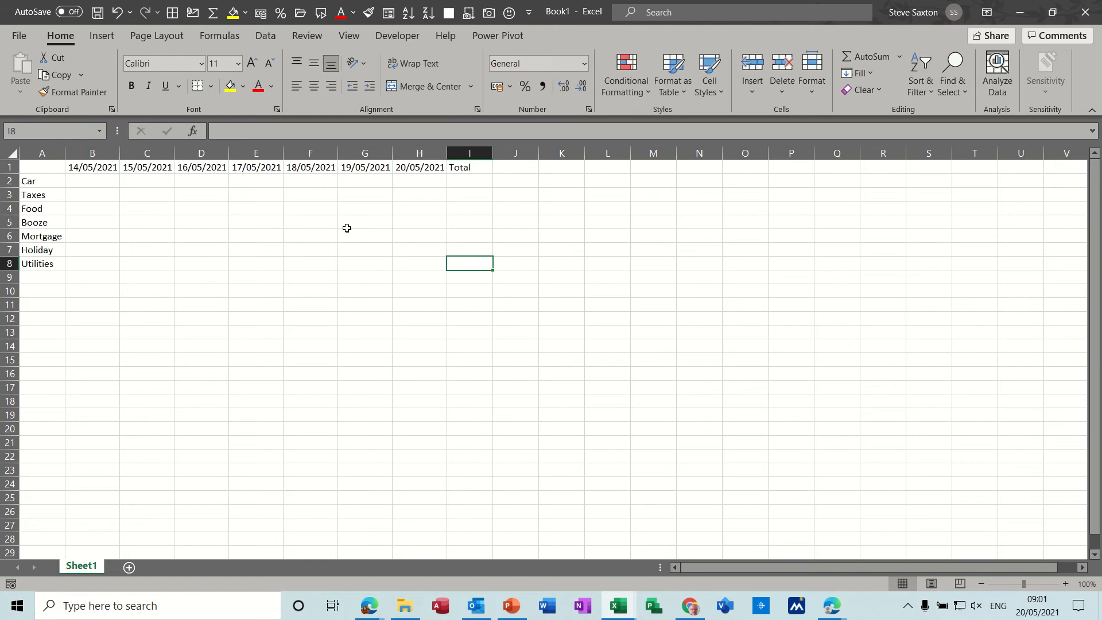
{"action": "left_click", "coordinate": [46, 280]}
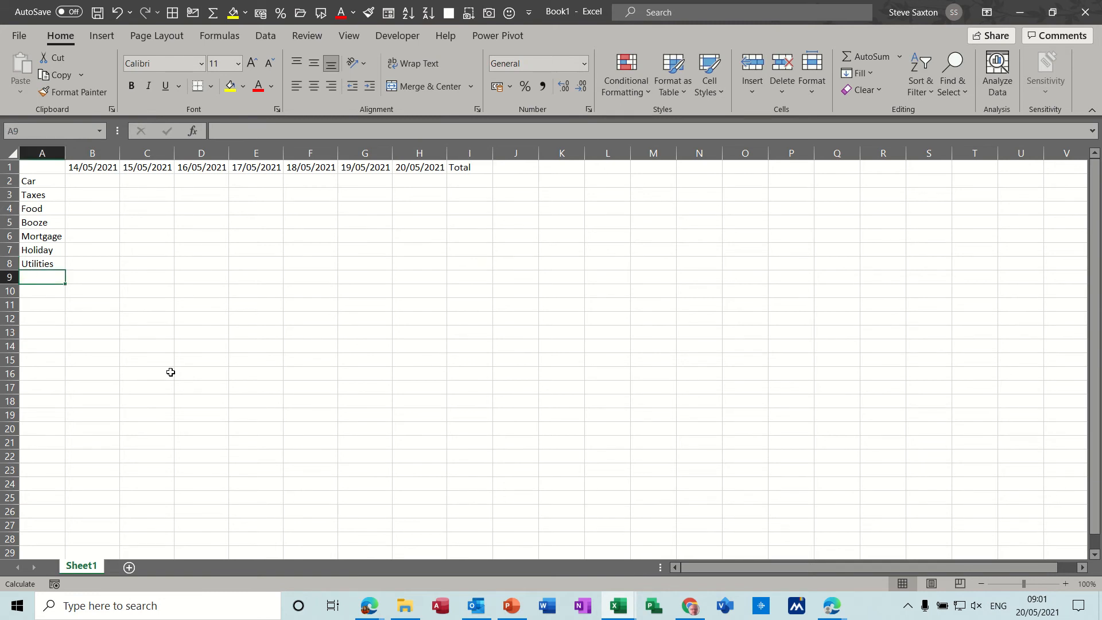
{"action": "type", "text": "Total"}
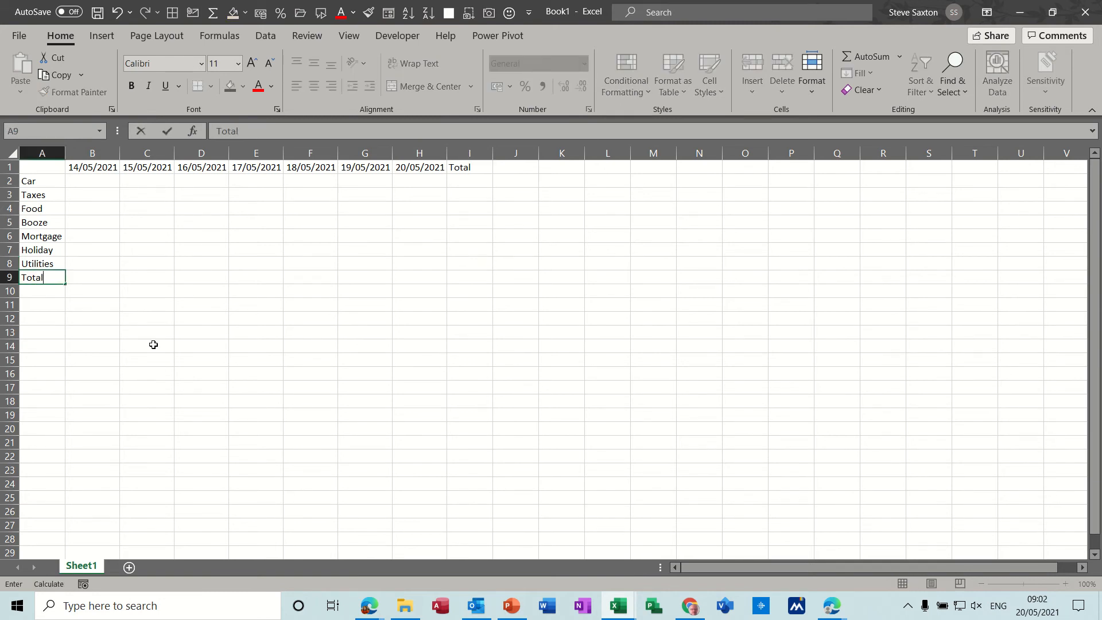
- Sum B2:B8 in B9 and fill the formula across the Total row to I9
{"action": "left_click", "coordinate": [100, 279]}
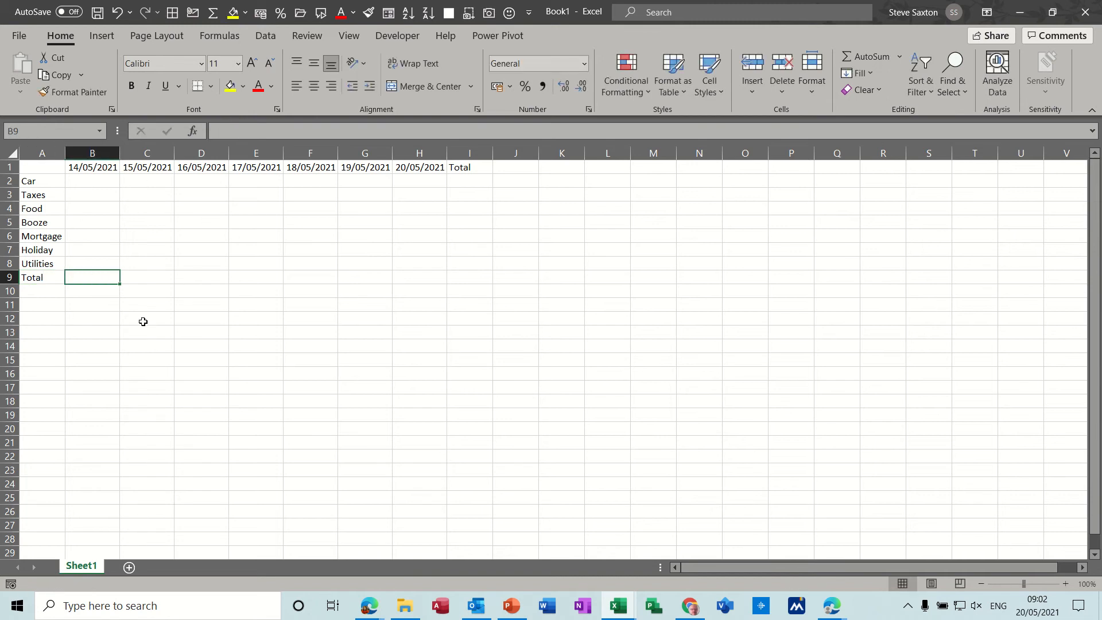
{"action": "left_click", "coordinate": [866, 56]}
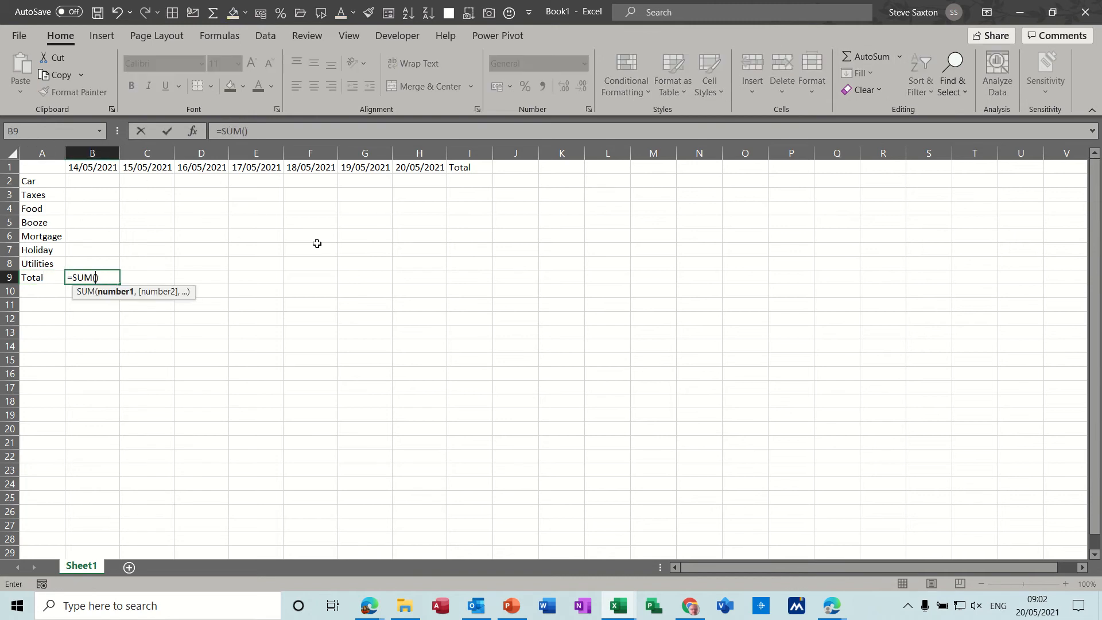
{"action": "left_click_drag", "start_coordinate": [106, 179], "coordinate": [472, 294]}
{"action": "left_click", "coordinate": [167, 131]}
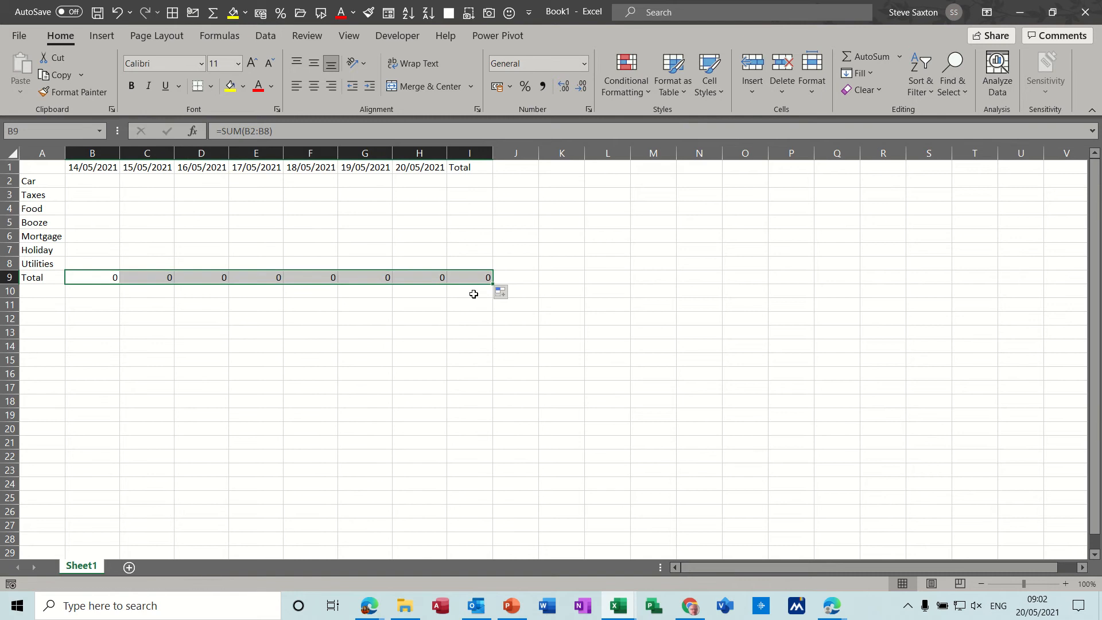
- Sum B2:H2 in I2 and fill the formula down the Total column to I8
{"action": "left_click", "coordinate": [475, 181]}
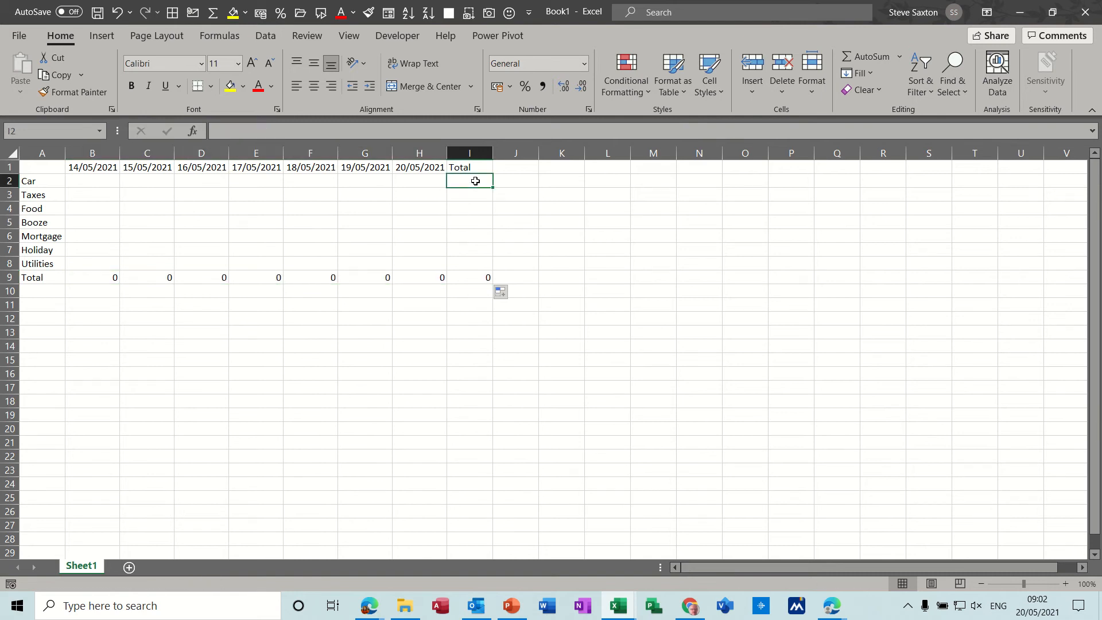
{"action": "left_click", "coordinate": [868, 56]}
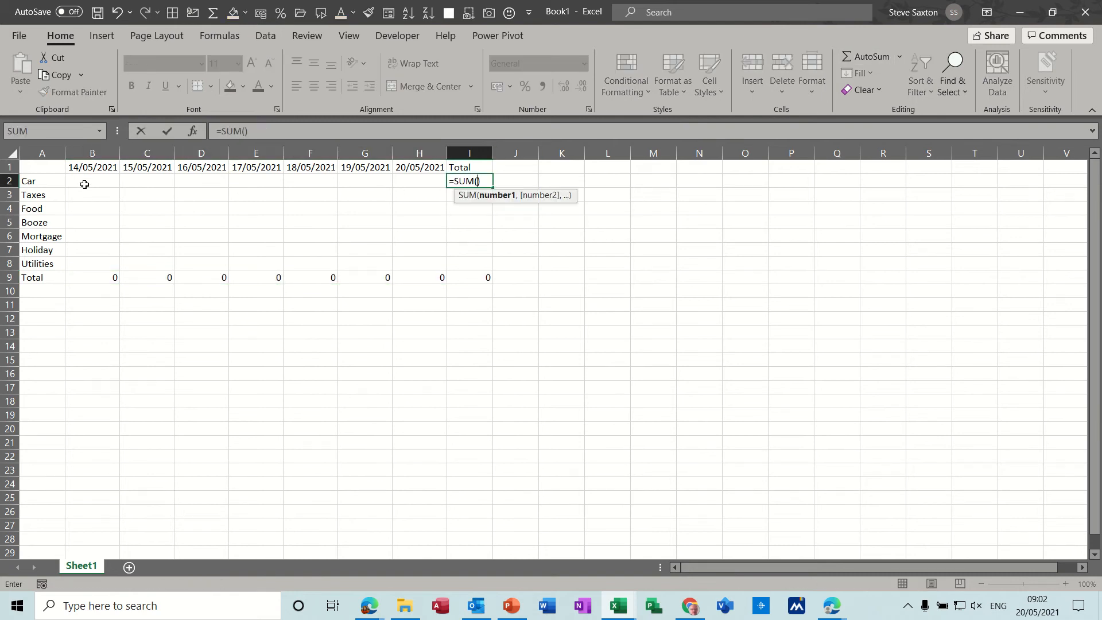
{"action": "left_click_drag", "start_coordinate": [85, 184], "coordinate": [406, 178]}
{"action": "left_click", "coordinate": [166, 131]}
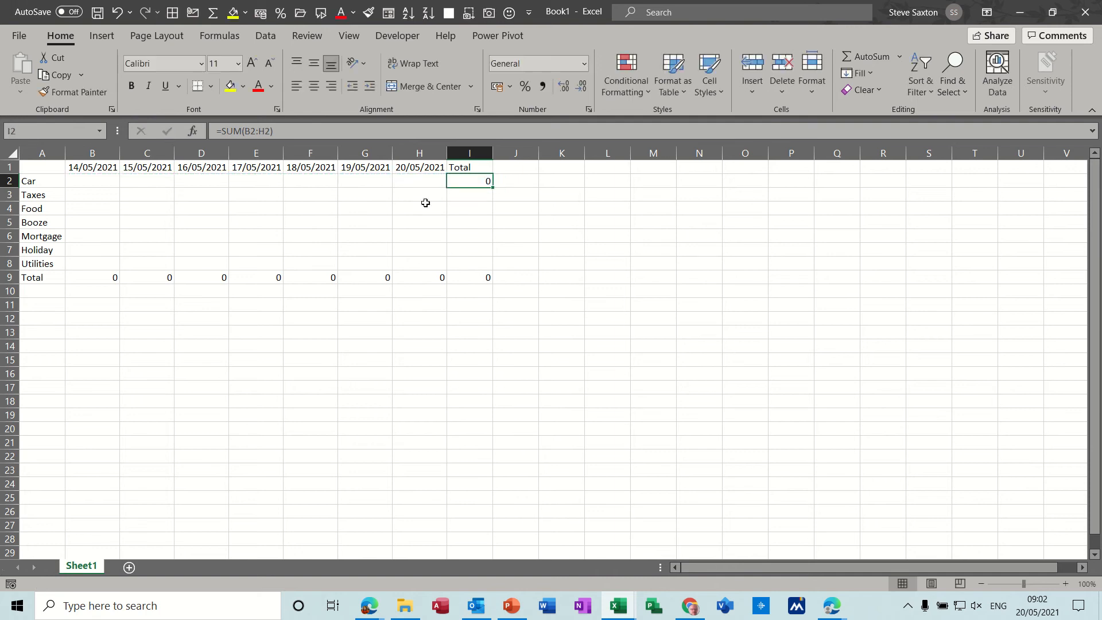
{"action": "left_click_drag", "start_coordinate": [495, 190], "coordinate": [494, 270]}
- Apply the pound Accounting number format to B2:I9 and put borders around every cell in A1:I9
{"action": "left_click_drag", "start_coordinate": [96, 181], "coordinate": [472, 273]}
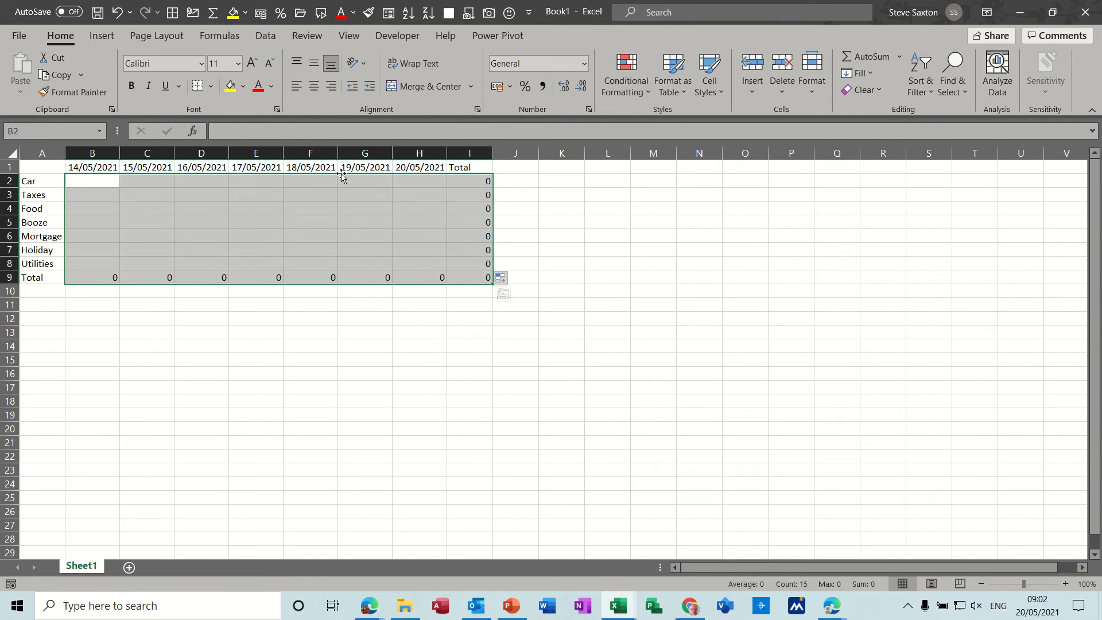
{"action": "left_click", "coordinate": [497, 87]}
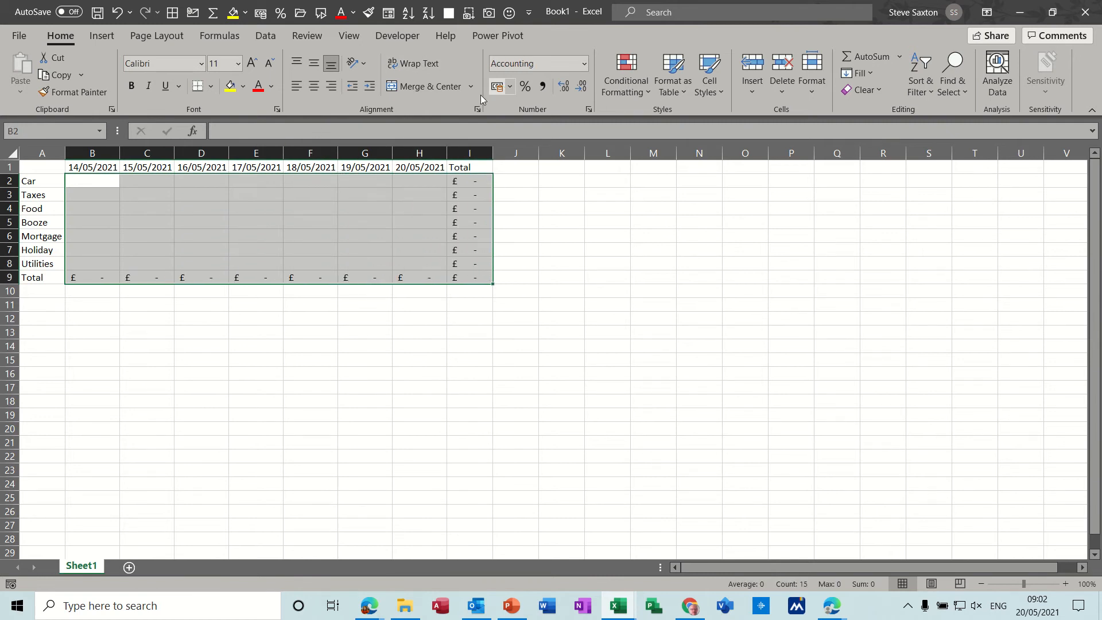
{"action": "left_click_drag", "start_coordinate": [30, 167], "coordinate": [485, 277]}
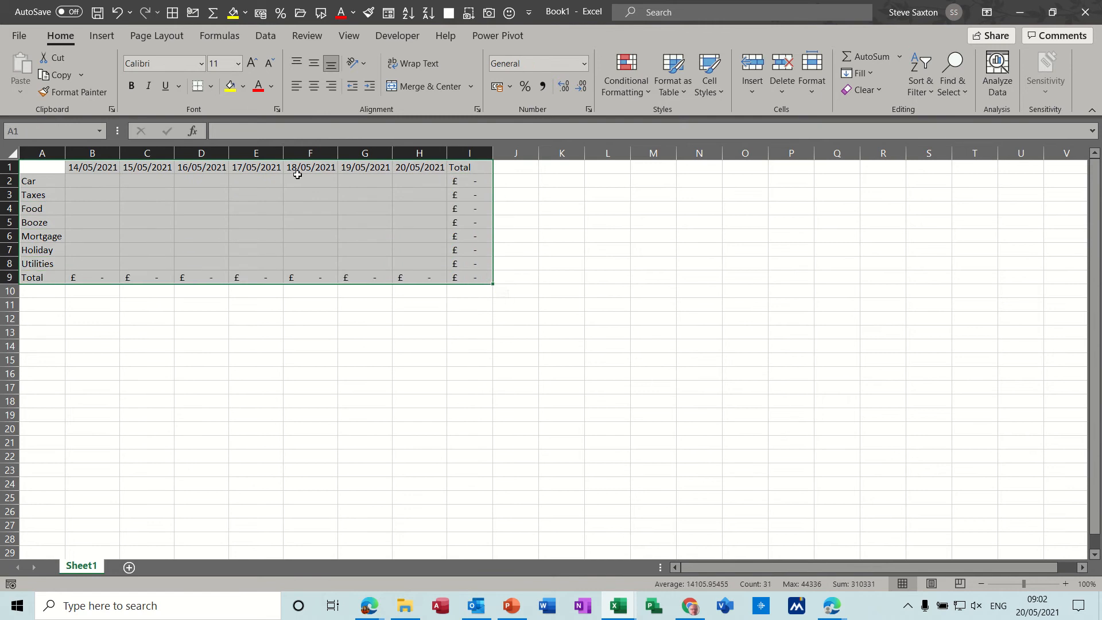
{"action": "left_click", "coordinate": [172, 12]}
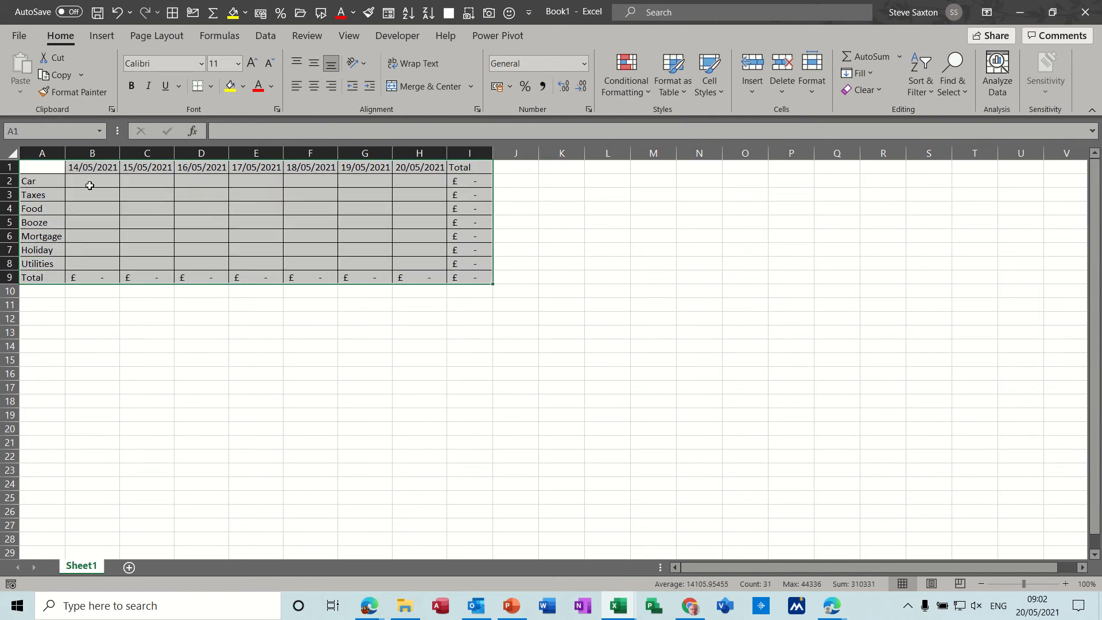
- Shade the spending entry cells B2:H8 yellow
{"action": "left_click_drag", "start_coordinate": [90, 185], "coordinate": [393, 255]}
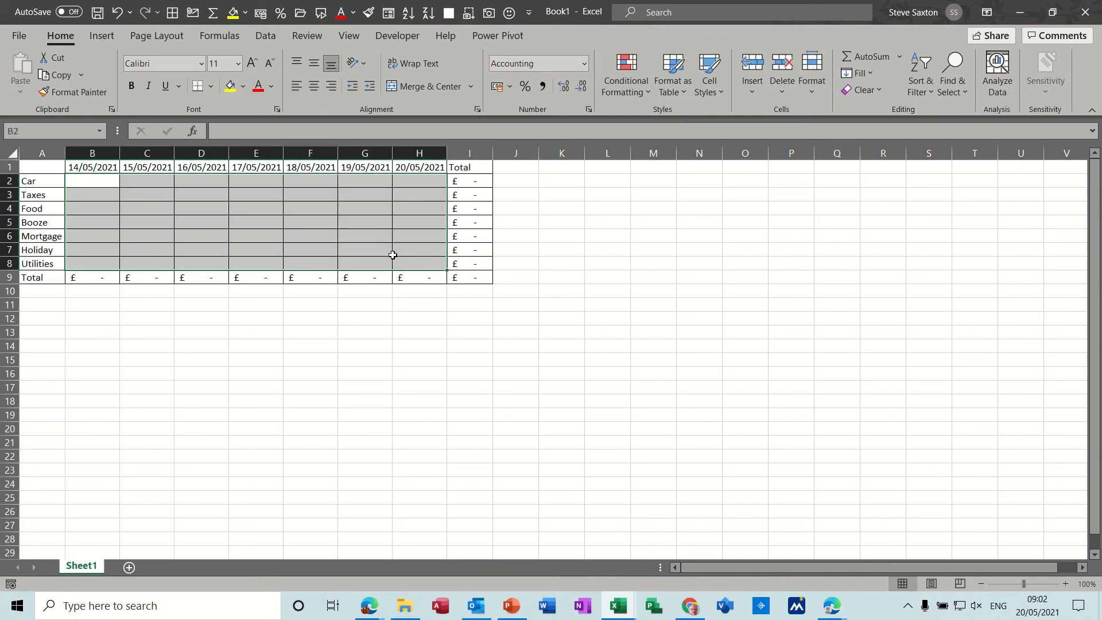
{"action": "left_click", "coordinate": [230, 86]}
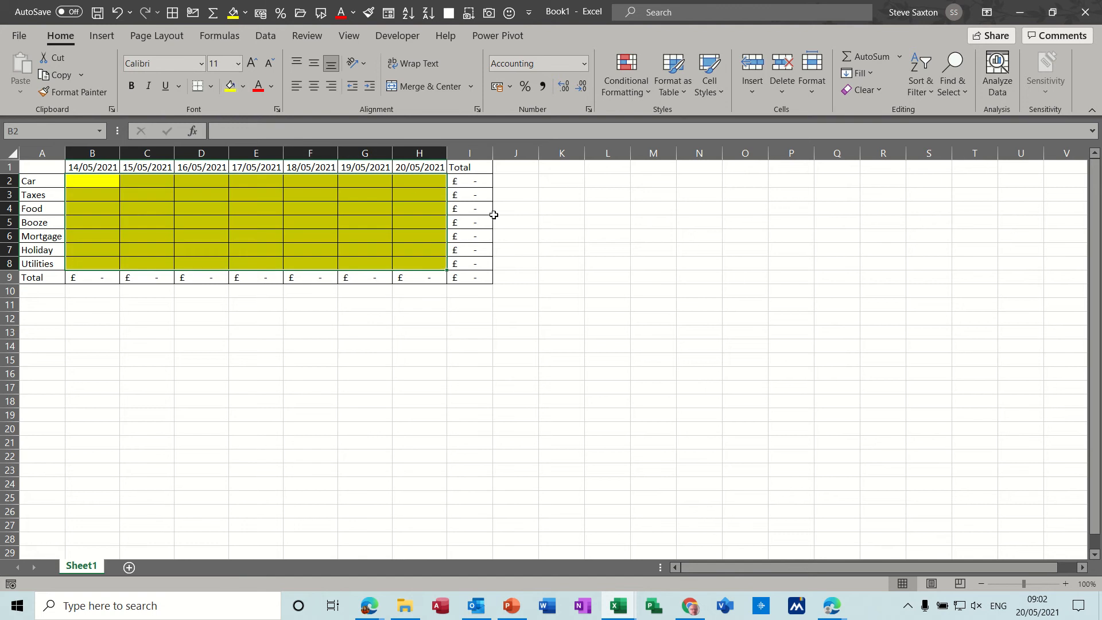
{"action": "left_click", "coordinate": [348, 305]}
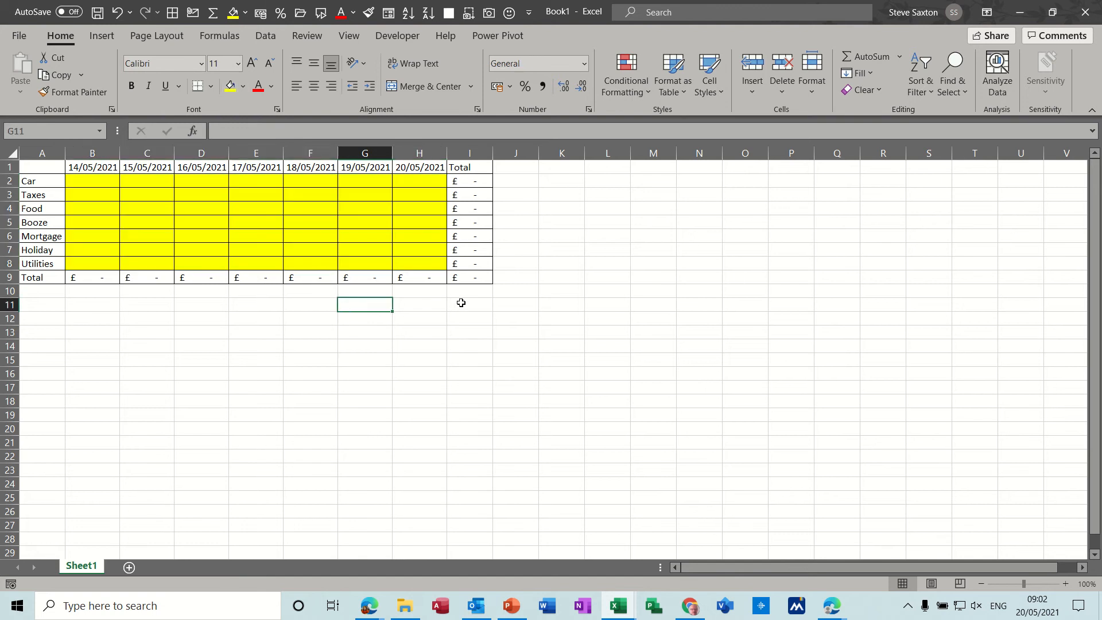
{"action": "left_click", "coordinate": [509, 308]}
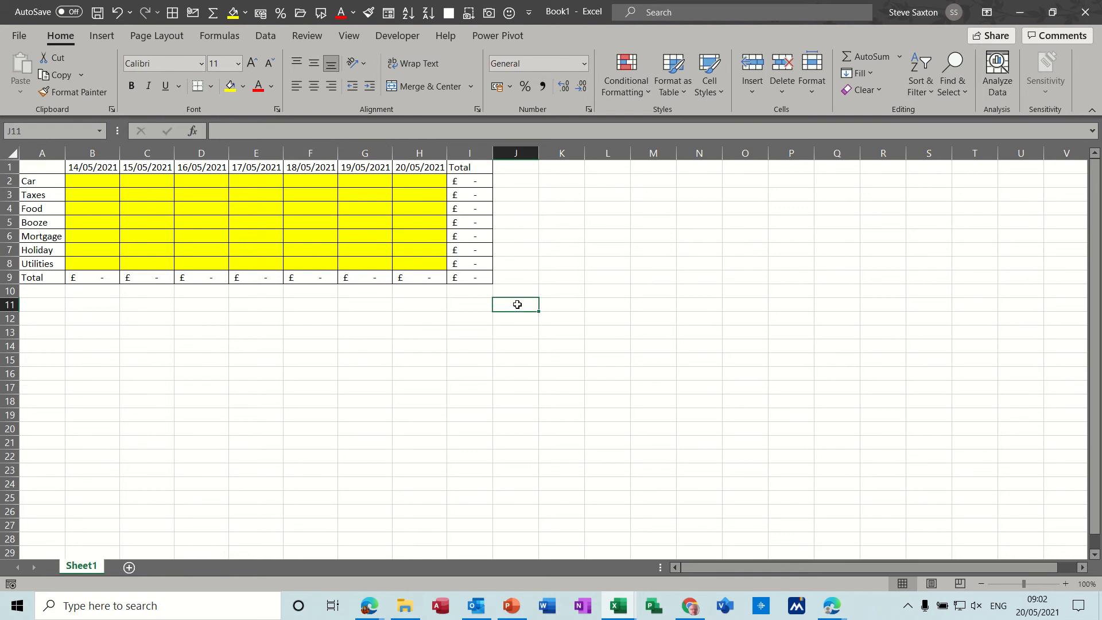
- Copy the categories in A2:A8 to a second list starting at J10
{"action": "left_click_drag", "start_coordinate": [41, 185], "coordinate": [49, 261]}
{"action": "key", "text": "ctrl+c"}
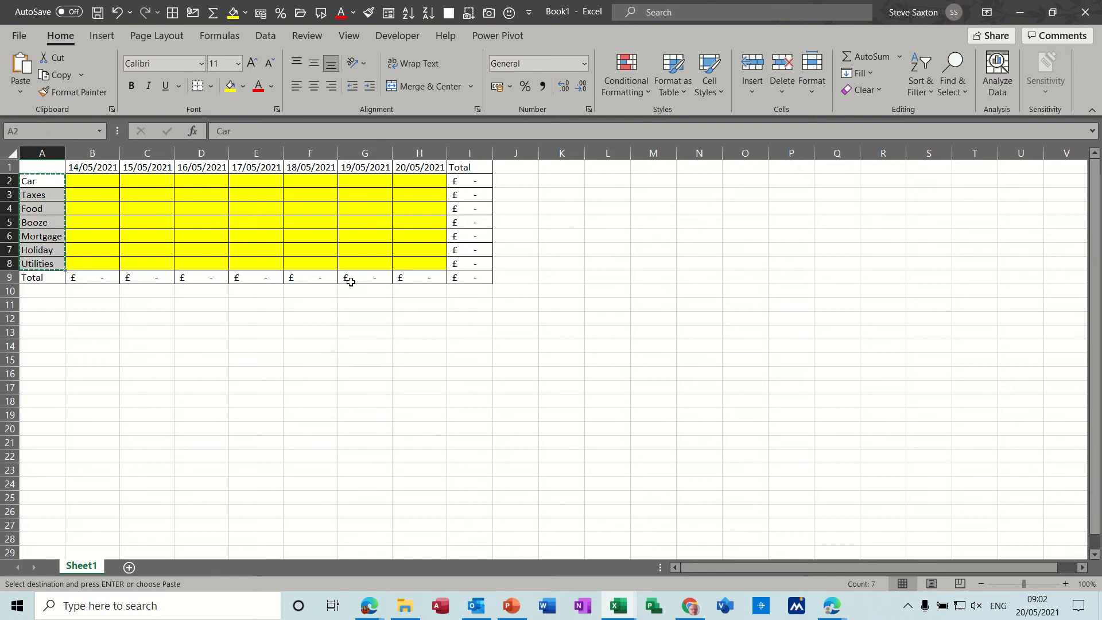
{"action": "left_click", "coordinate": [526, 293]}
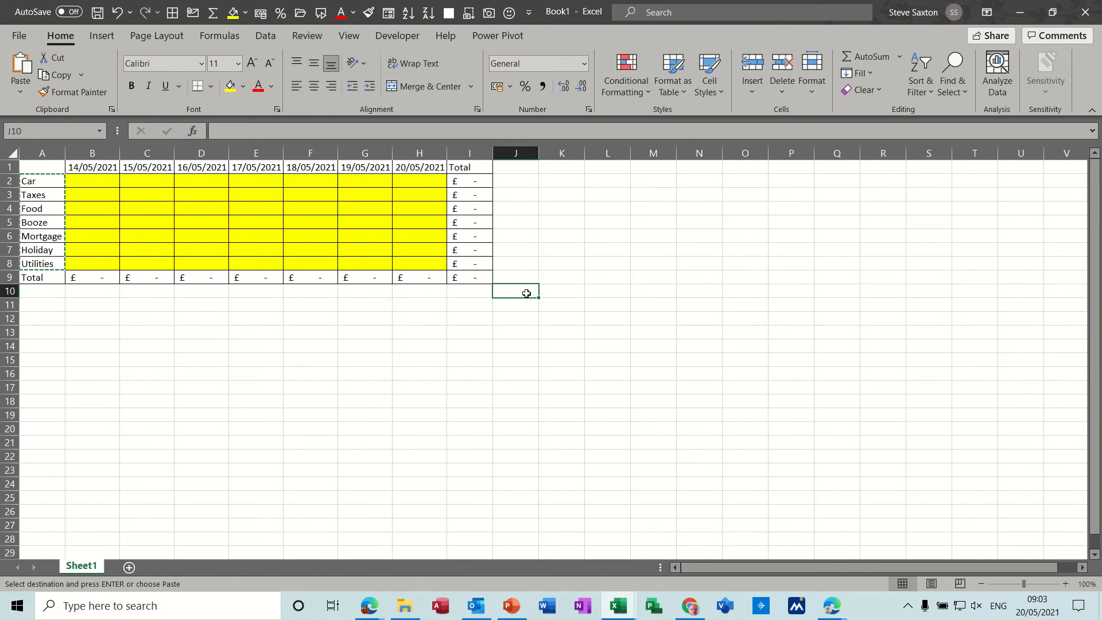
{"action": "key", "text": "ctrl+v"}
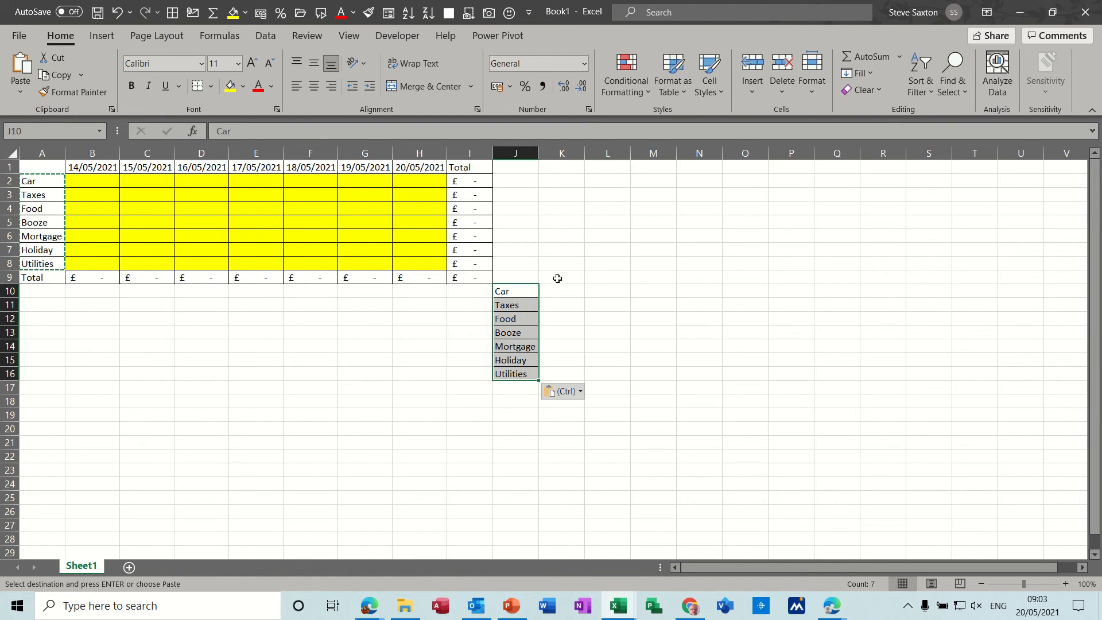
- Enter the date 1/5/21 in K9 as the first date above the copied category list
{"action": "left_click", "coordinate": [557, 278]}
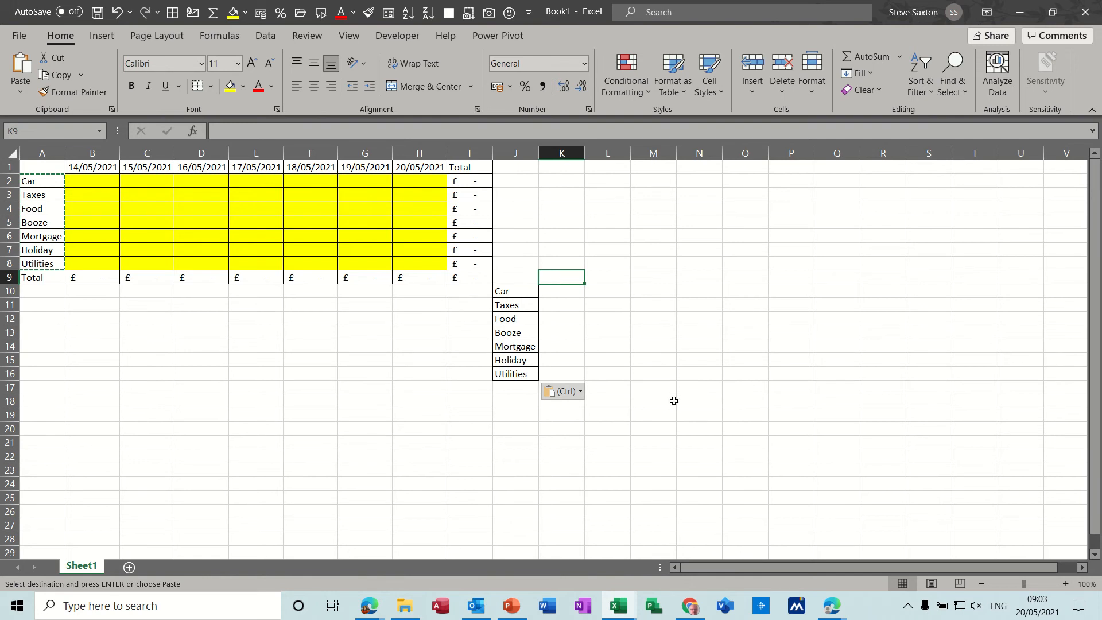
{"action": "type", "text": "1/5/21"}
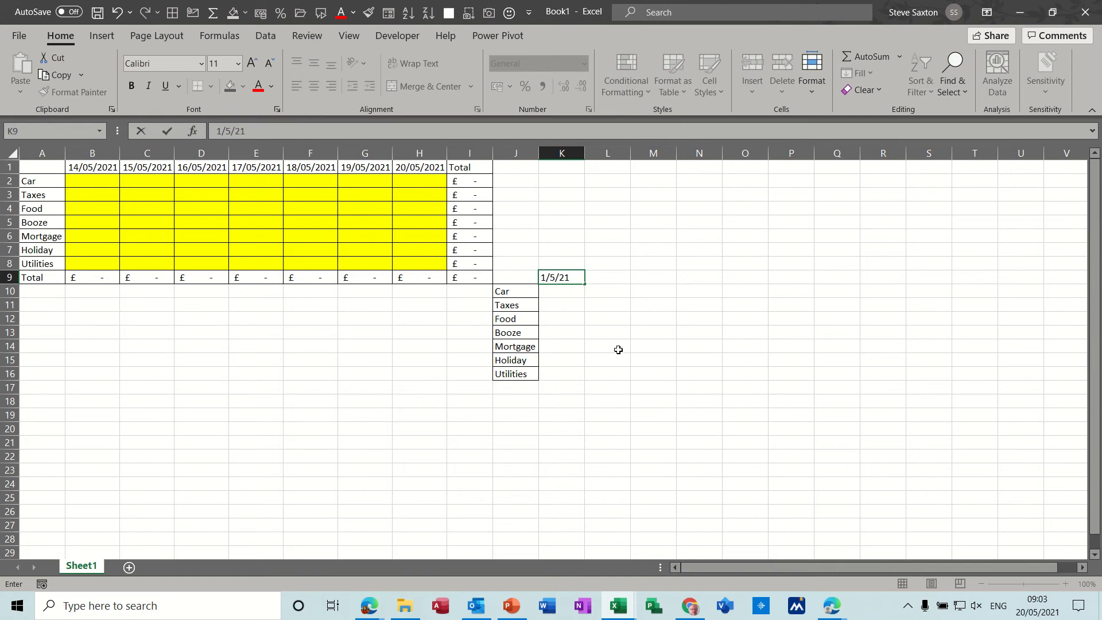
{"action": "left_click", "coordinate": [596, 334]}
- Fill daily dates from K9 across to AE9 and autofit all column widths
{"action": "left_click", "coordinate": [570, 278]}
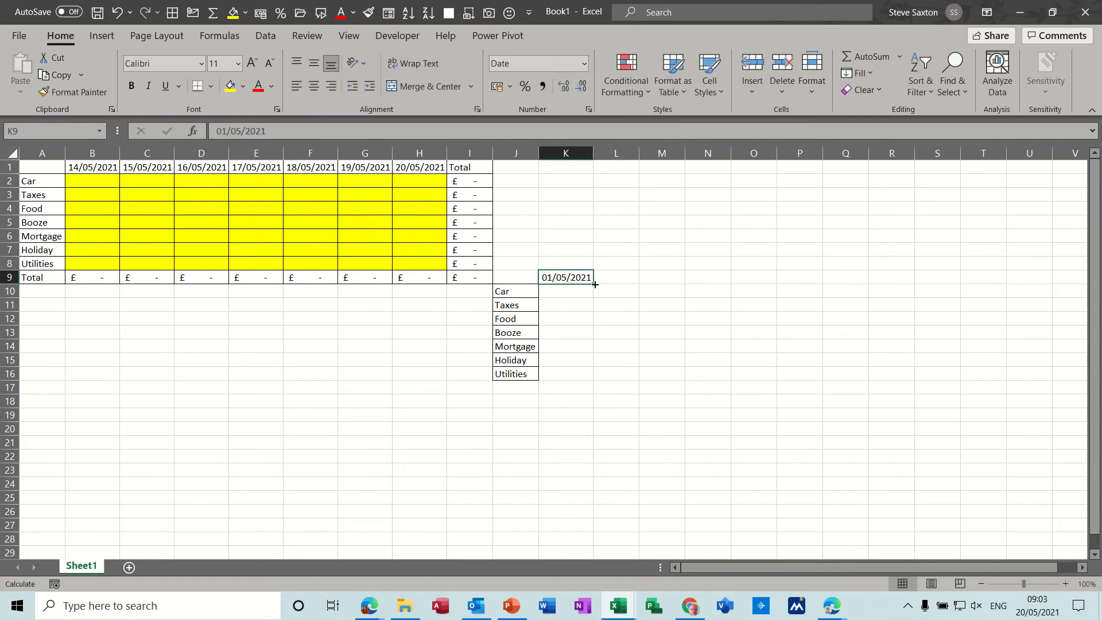
{"action": "left_click_drag", "start_coordinate": [595, 285], "coordinate": [1068, 286]}
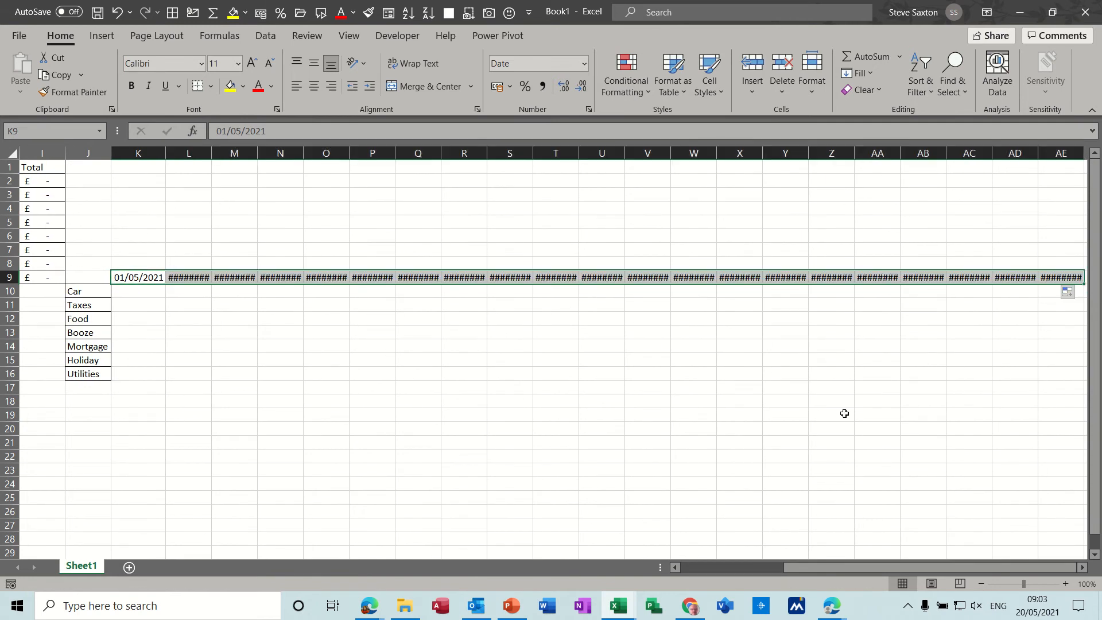
{"action": "left_click", "coordinate": [13, 154]}
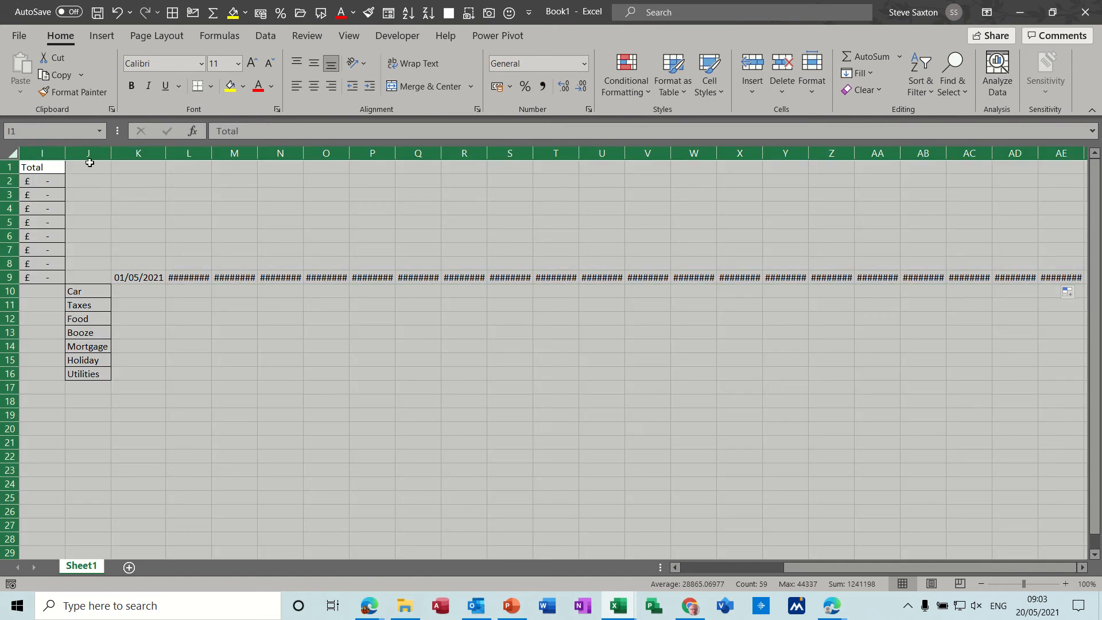
{"action": "double_click", "coordinate": [111, 154]}
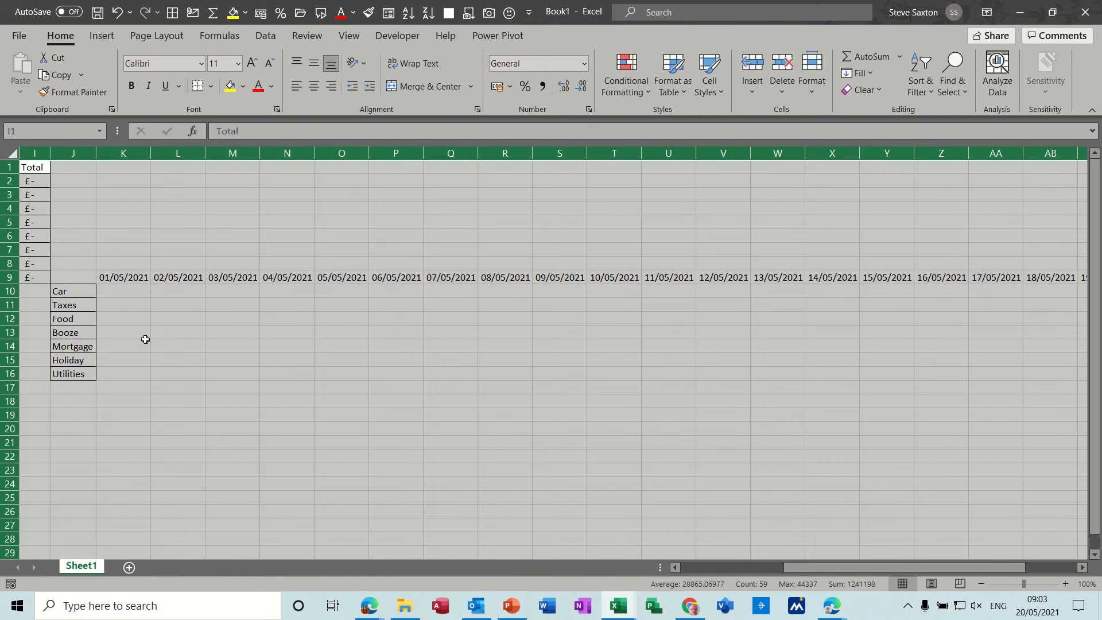
- Add borders to all cells of the second grid J9:AE17 and enter the label Total in J17
{"action": "left_click_drag", "start_coordinate": [80, 278], "coordinate": [960, 386]}
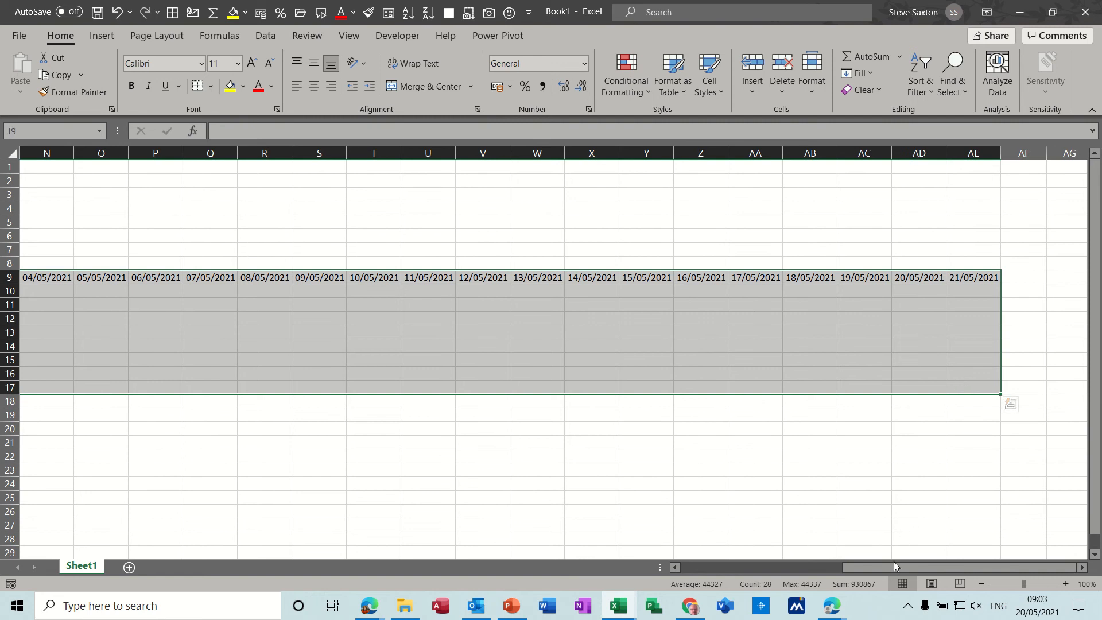
{"action": "left_click_drag", "start_coordinate": [893, 568], "coordinate": [808, 567]}
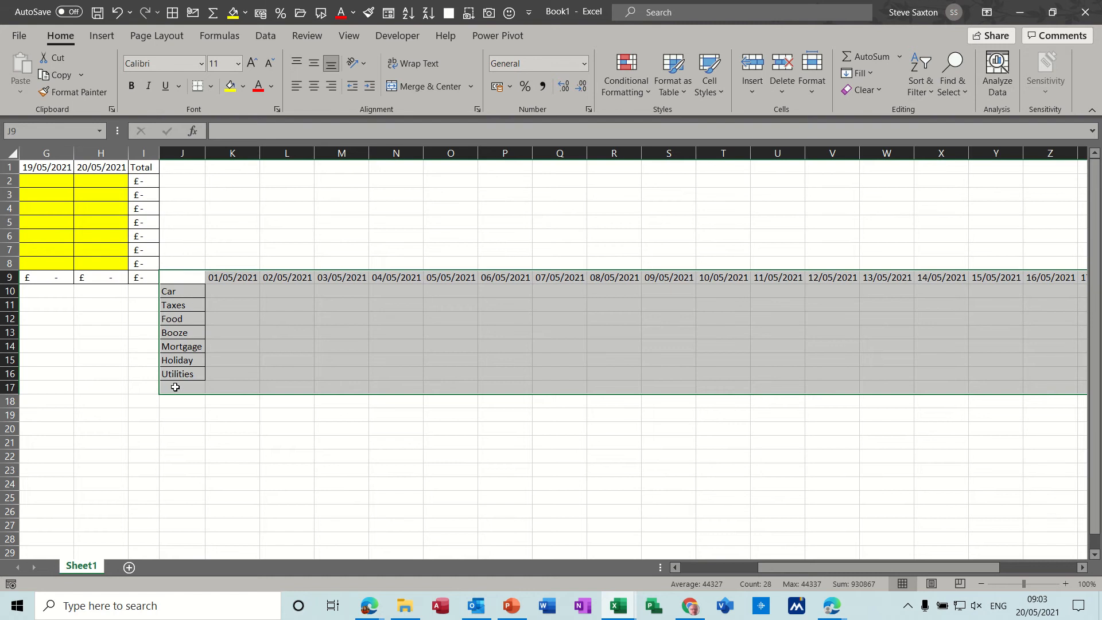
{"action": "left_click", "coordinate": [173, 14]}
{"action": "left_click", "coordinate": [178, 385]}
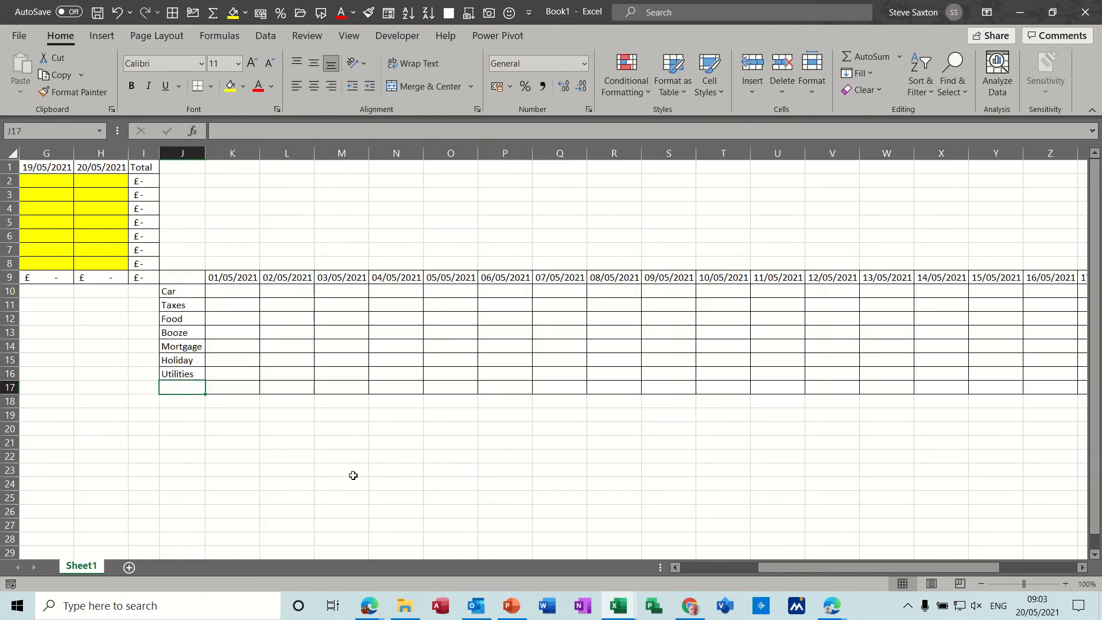
{"action": "type", "text": "Total"}
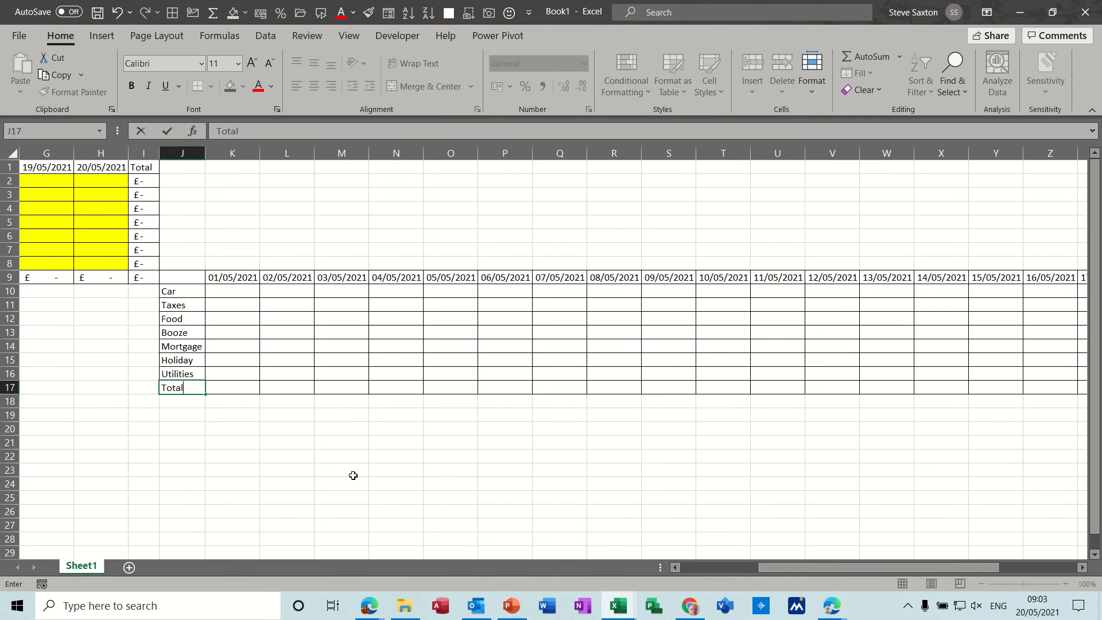
- Sum K10:K16 in K17 with AutoSum and fill the formula across the Total row to AE17
{"action": "left_click", "coordinate": [234, 388]}
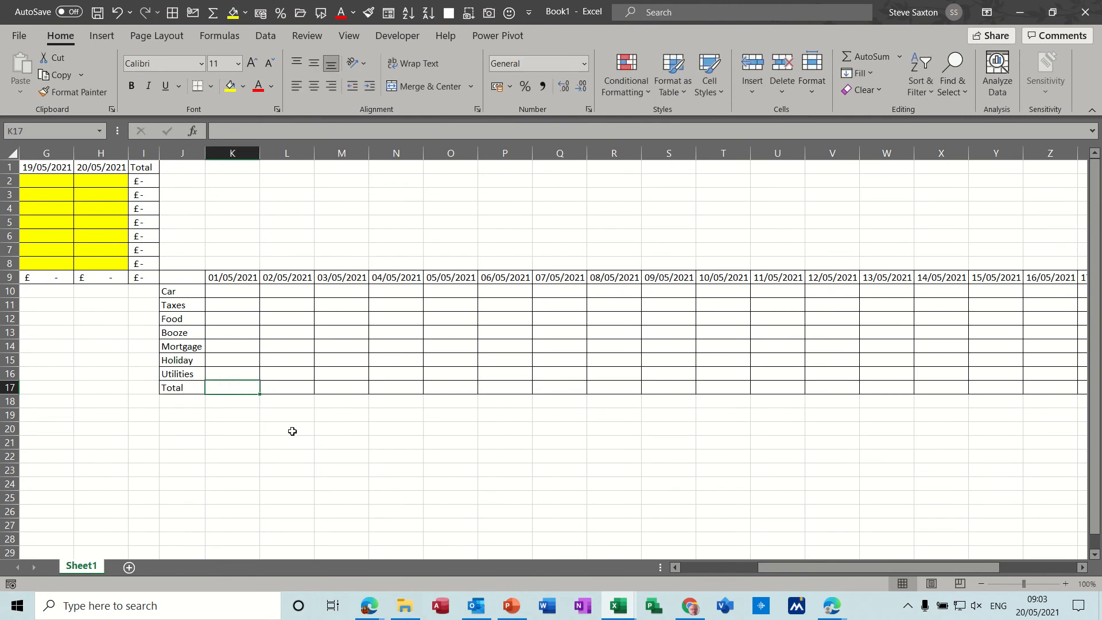
{"action": "left_click", "coordinate": [865, 59]}
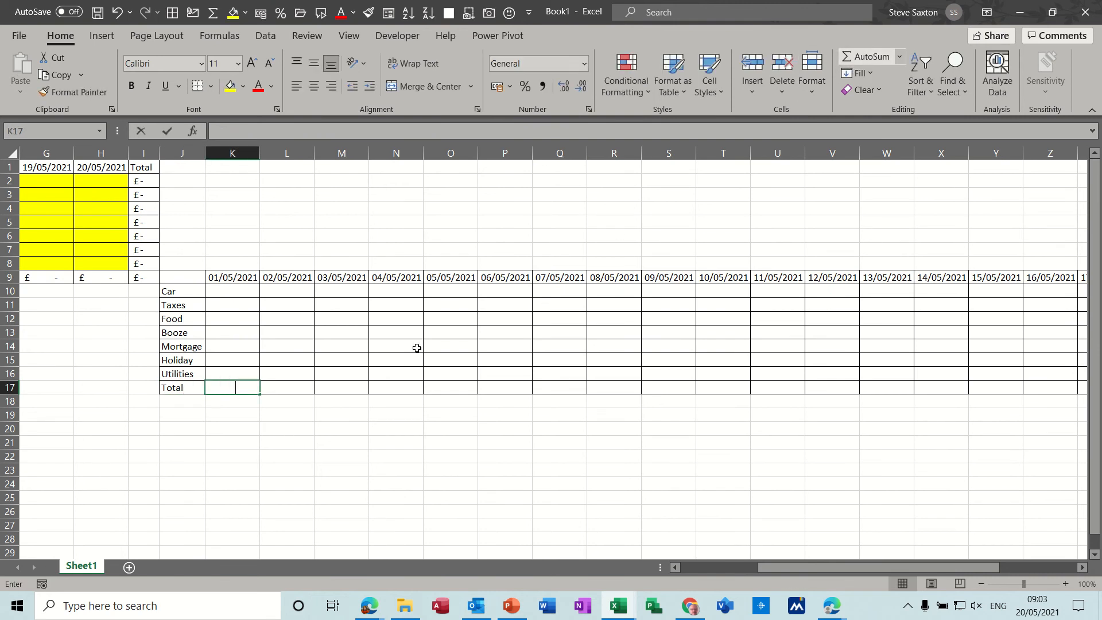
{"action": "left_click_drag", "start_coordinate": [241, 288], "coordinate": [233, 374]}
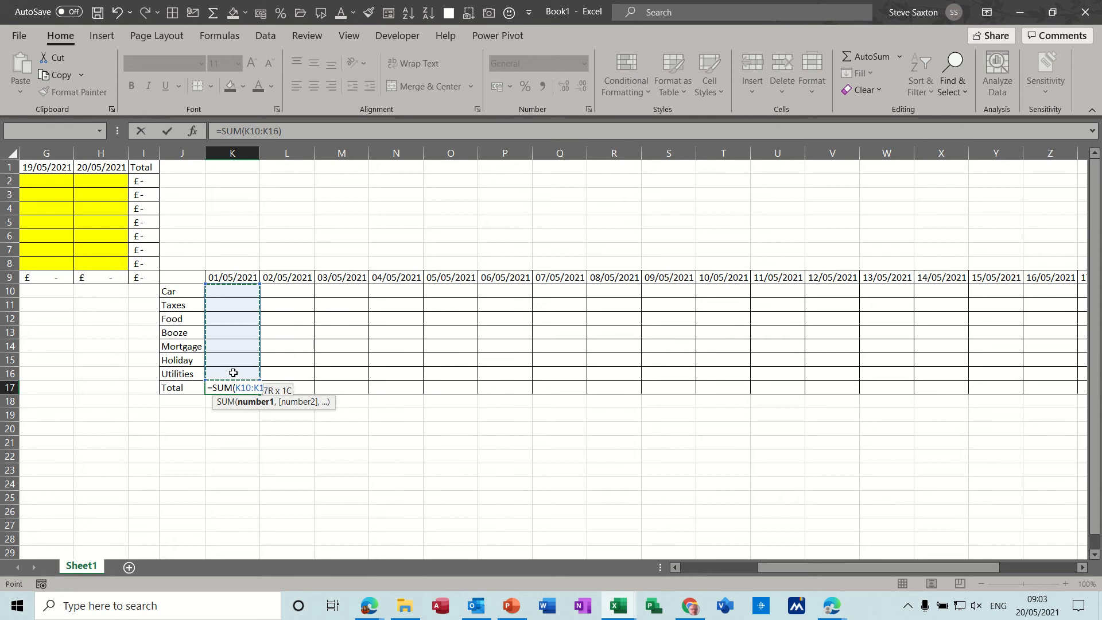
{"action": "left_click", "coordinate": [166, 129]}
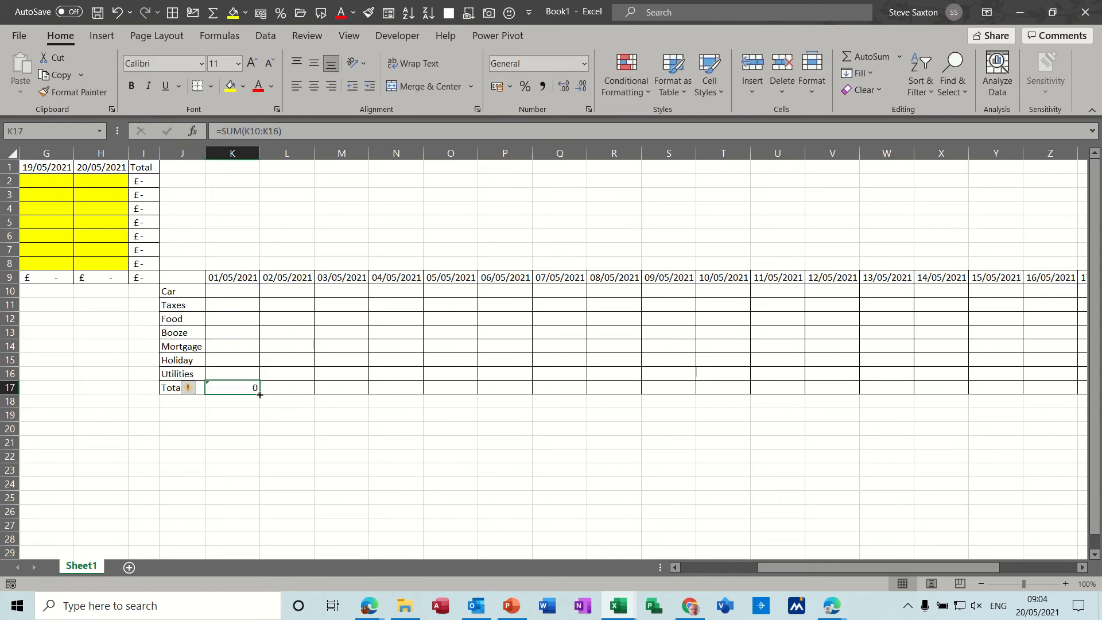
{"action": "left_click_drag", "start_coordinate": [260, 391], "coordinate": [976, 403]}
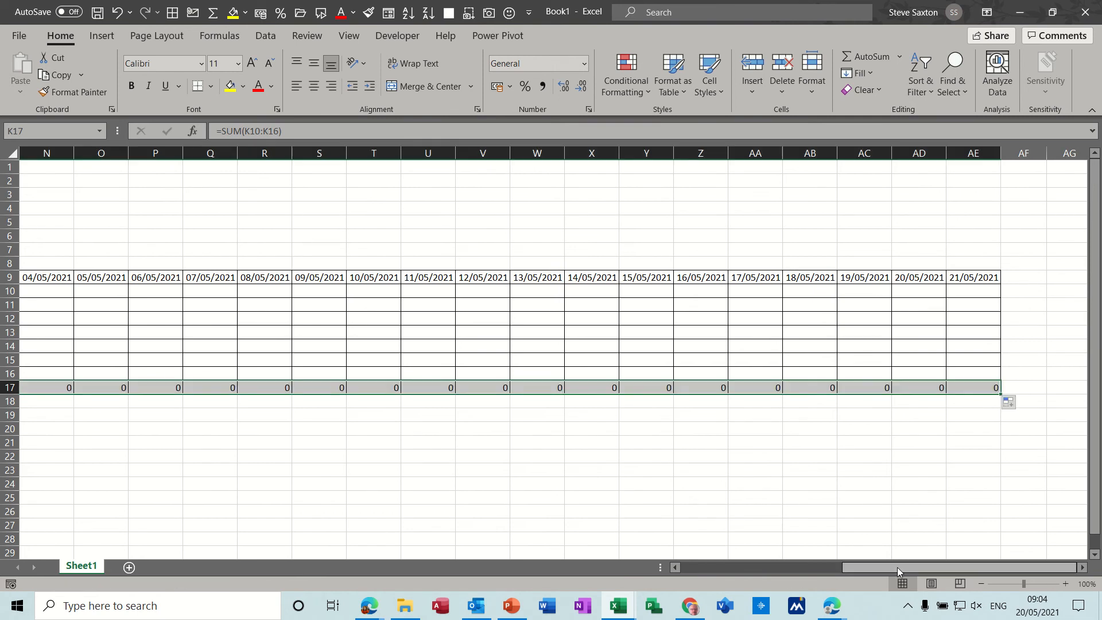
- Apply the pound Accounting number format to K10:AE17 in the second grid
{"action": "left_click_drag", "start_coordinate": [897, 567], "coordinate": [742, 584]}
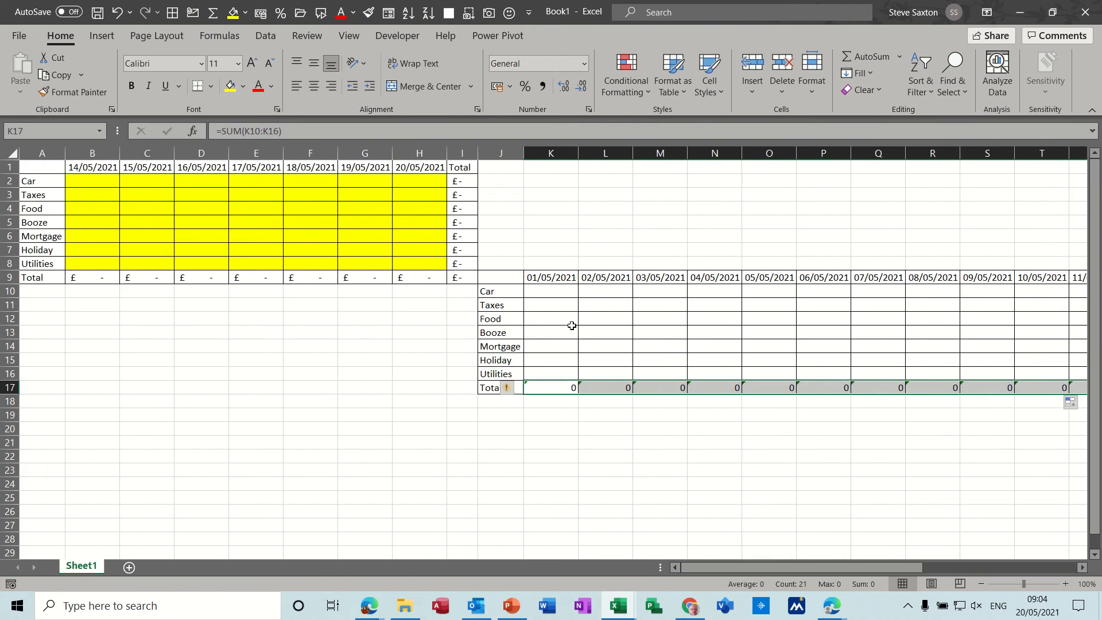
{"action": "left_click", "coordinate": [546, 292]}
{"action": "left_click_drag", "start_coordinate": [547, 292], "coordinate": [1032, 387]}
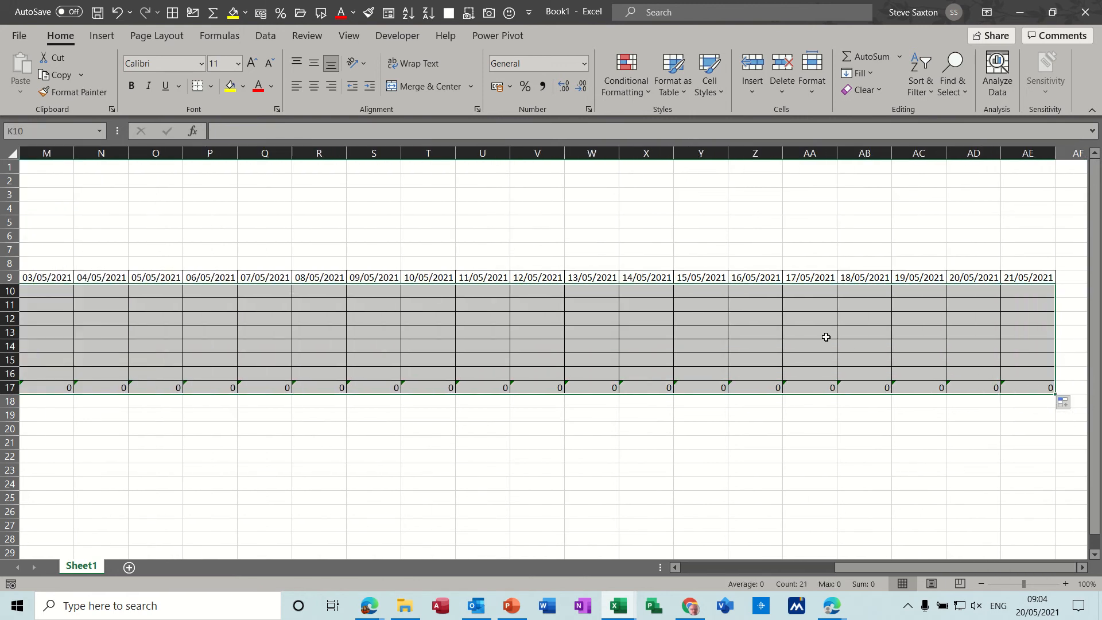
{"action": "left_click", "coordinate": [496, 86]}
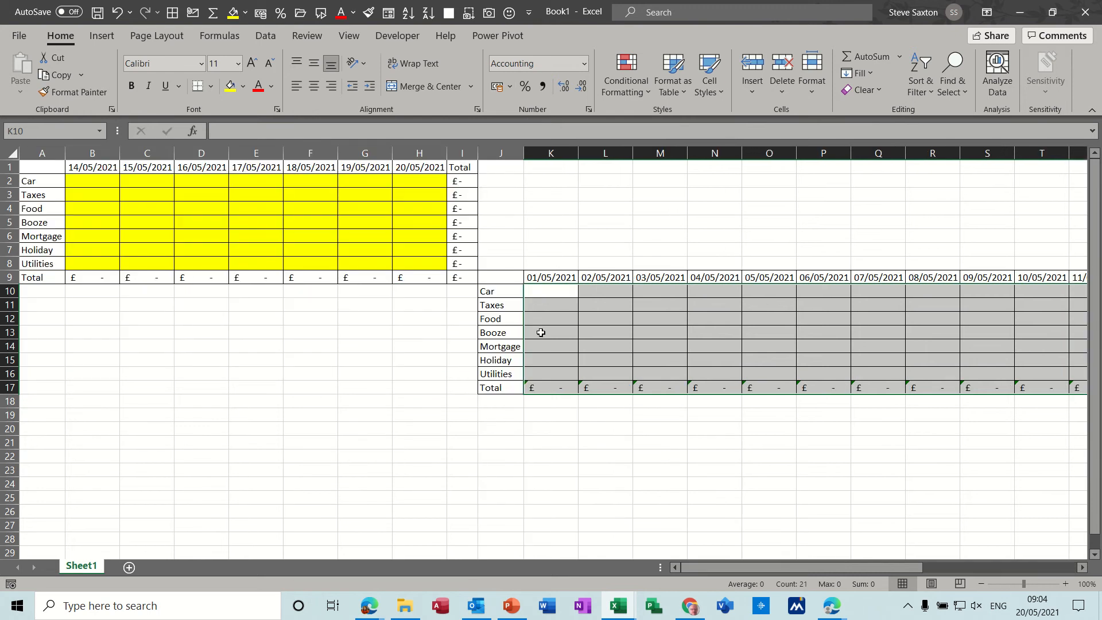
- Create range names for J10:AE16 from the category labels in the left column
{"action": "left_click_drag", "start_coordinate": [753, 566], "coordinate": [795, 567]}
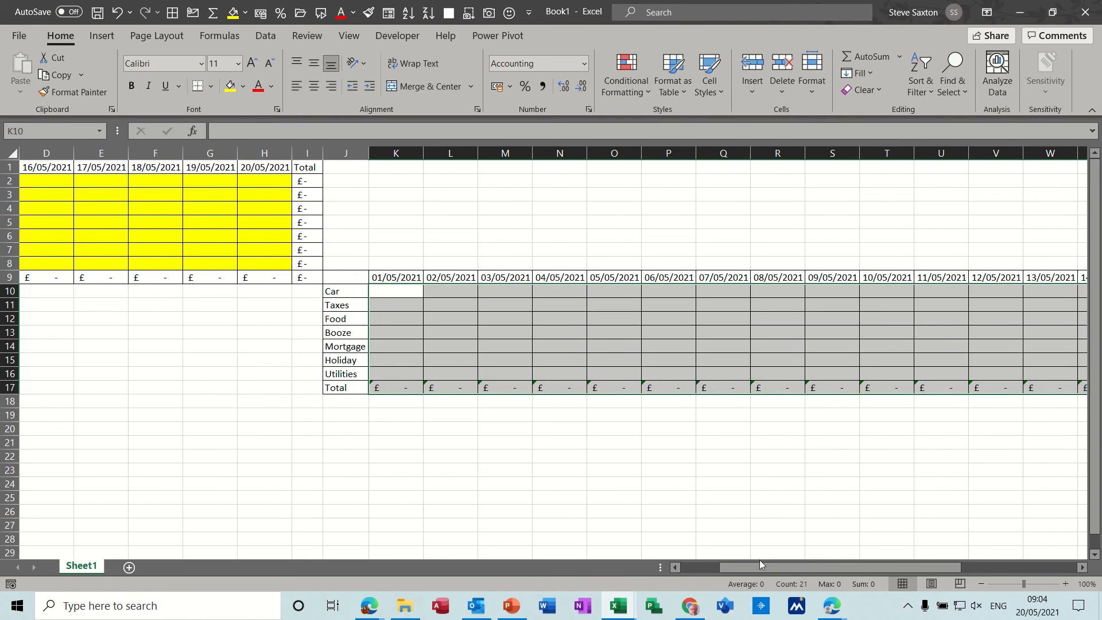
{"action": "left_click_drag", "start_coordinate": [760, 566], "coordinate": [777, 568]}
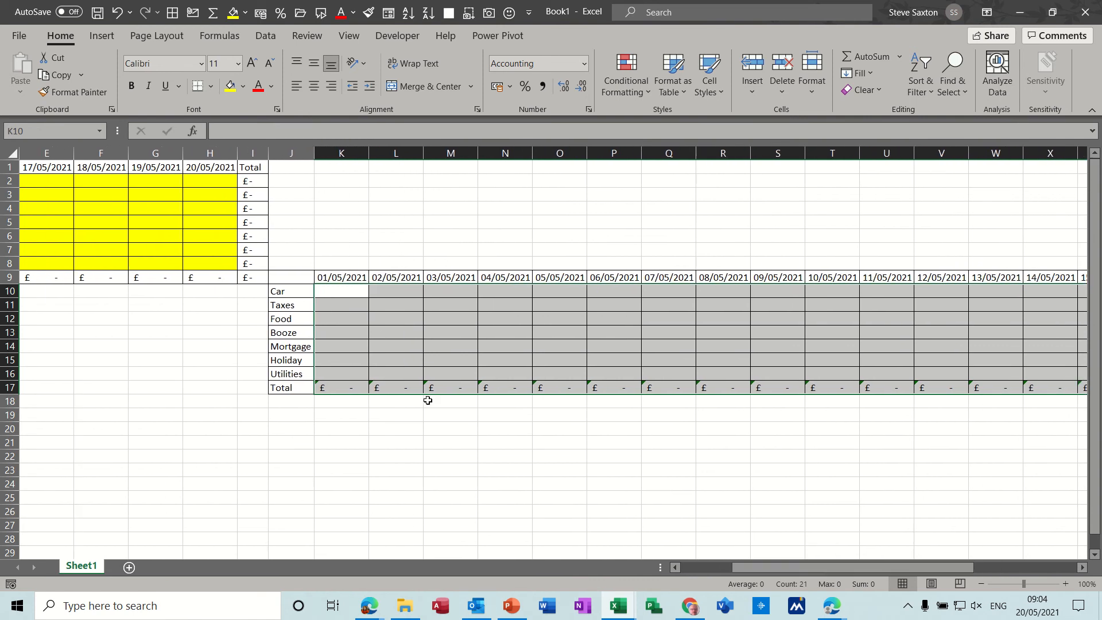
{"action": "left_click_drag", "start_coordinate": [290, 292], "coordinate": [990, 379]}
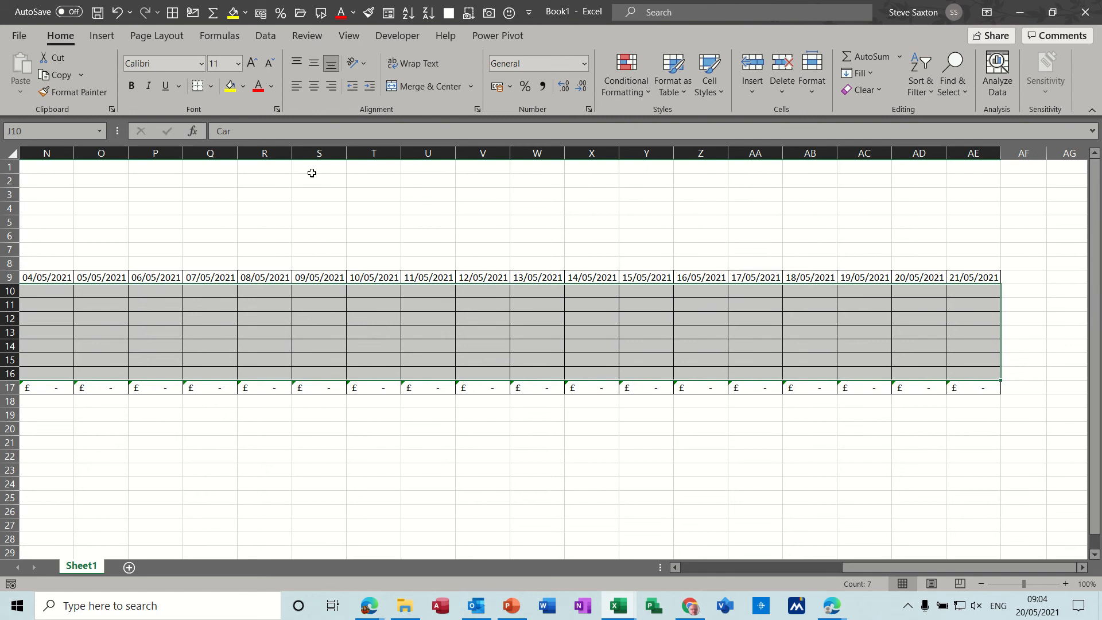
{"action": "left_click", "coordinate": [213, 37]}
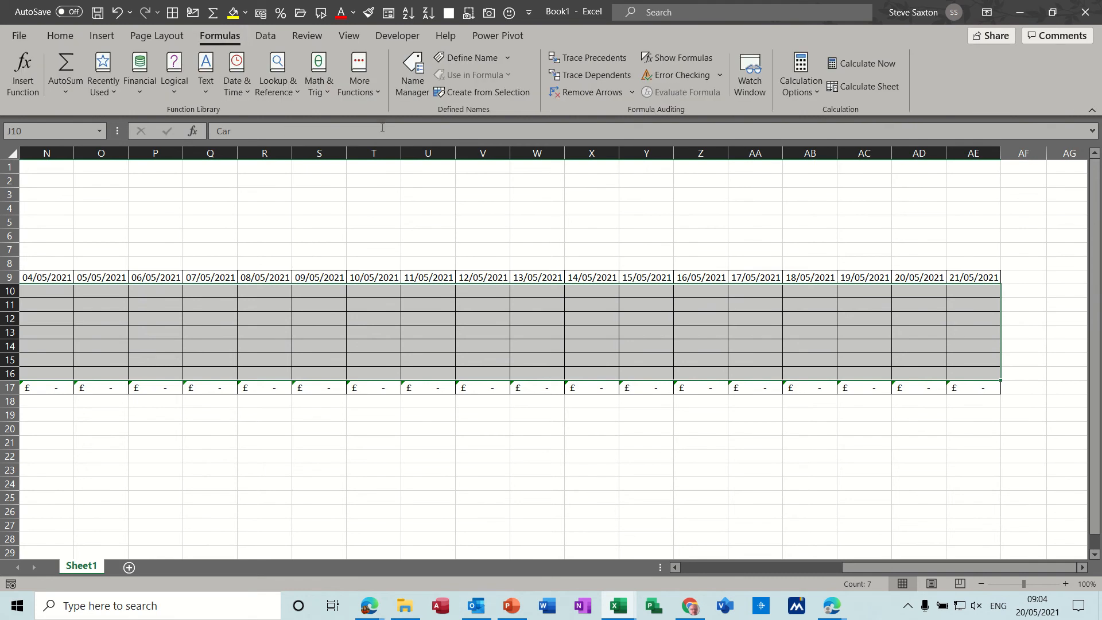
{"action": "left_click", "coordinate": [452, 95]}
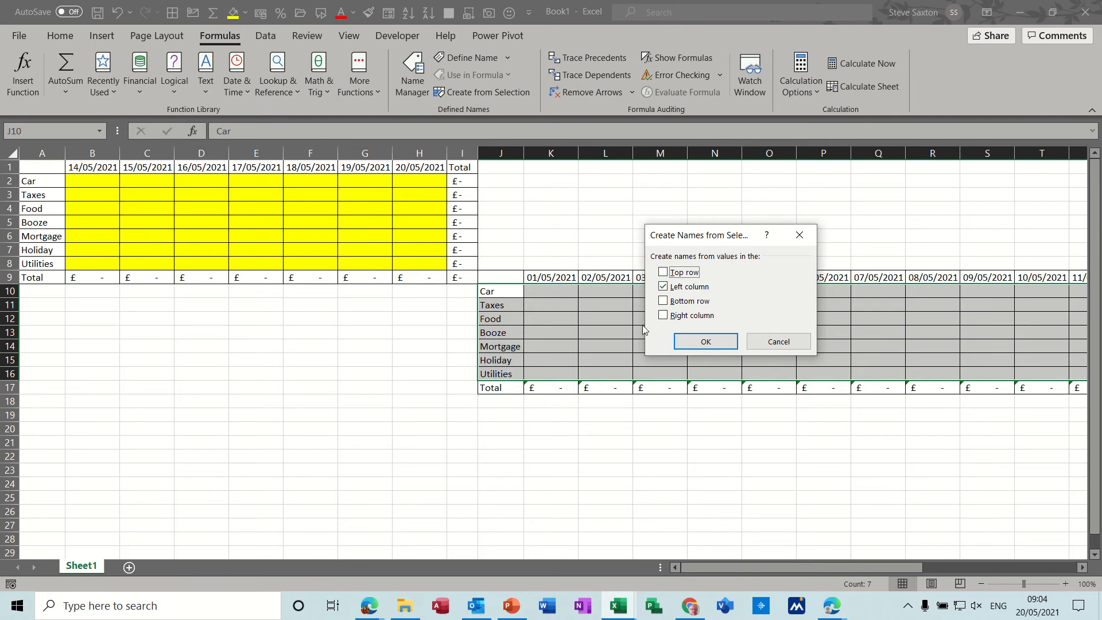
{"action": "left_click", "coordinate": [699, 343]}
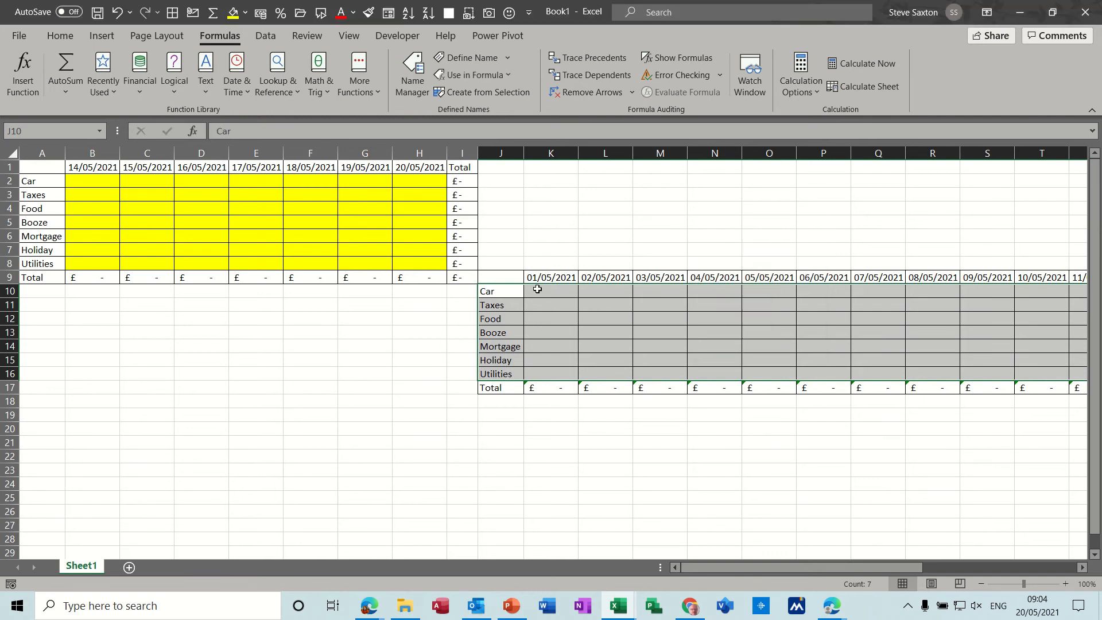
- Select the Car row cells K10:AE10 to check their range name and review the list of defined names
{"action": "left_click_drag", "start_coordinate": [538, 289], "coordinate": [995, 296]}
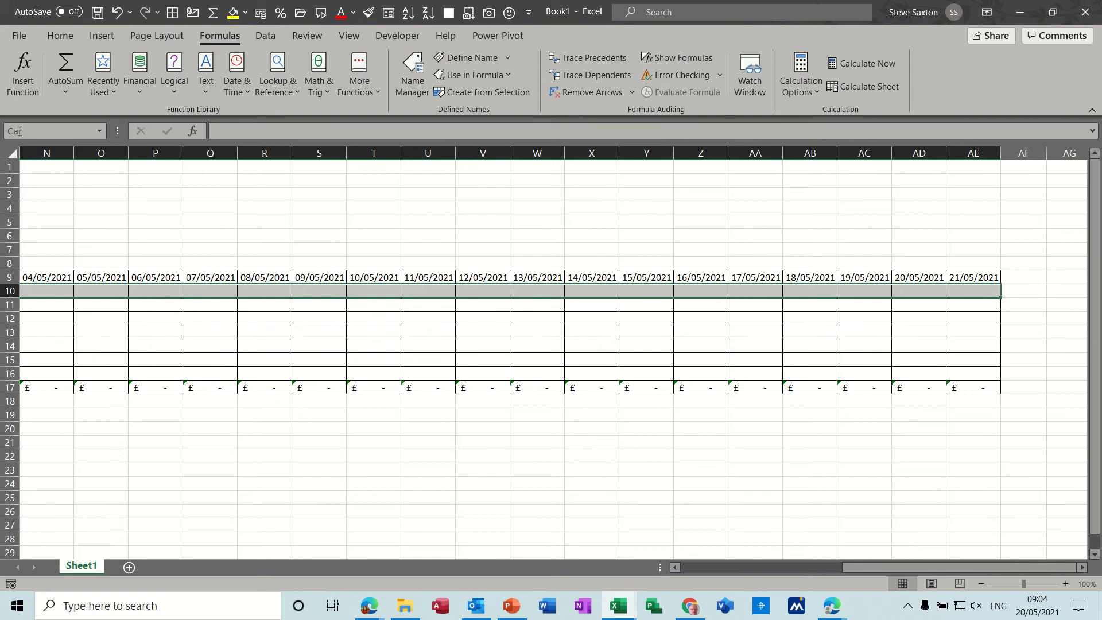
{"action": "left_click", "coordinate": [99, 133]}
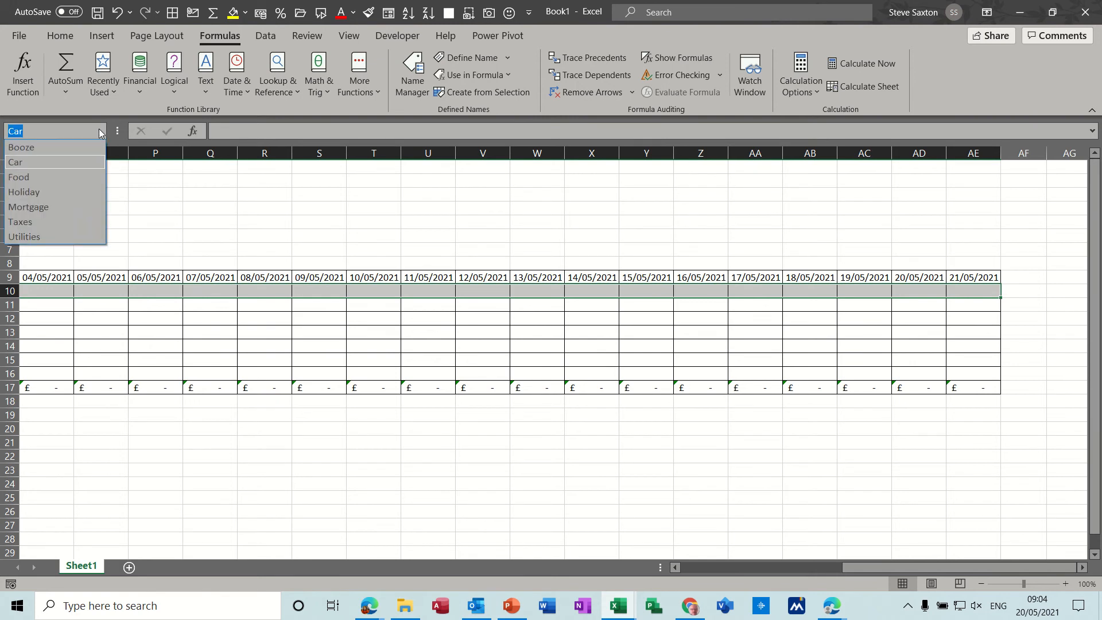
{"action": "left_click", "coordinate": [100, 133]}
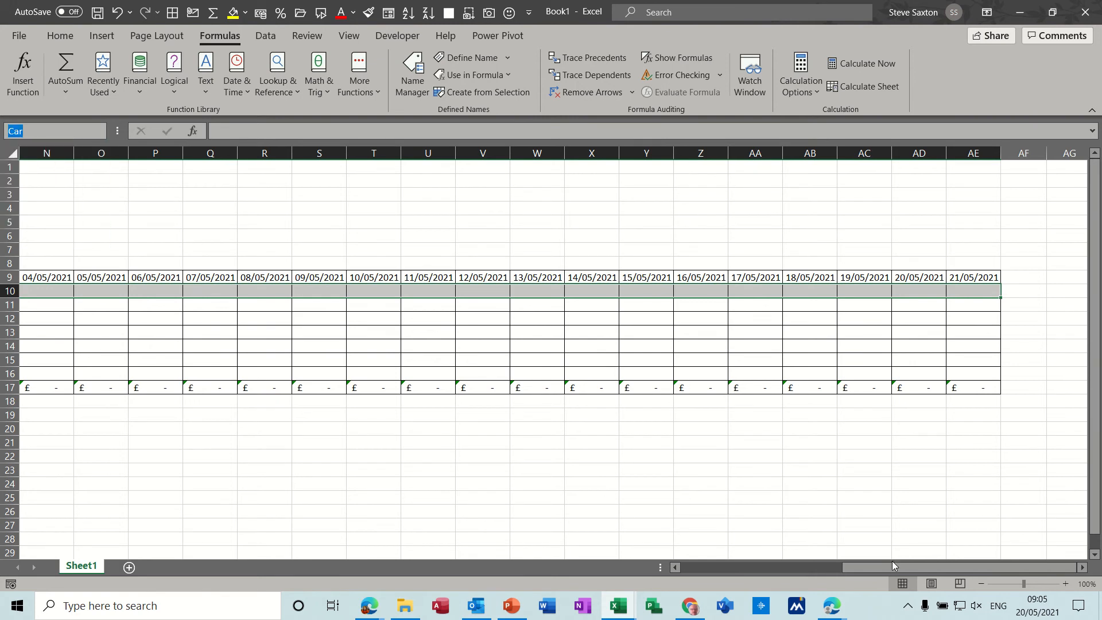
- Select K10 and slightly widen the weekly table's Total column I
{"action": "left_click_drag", "start_coordinate": [893, 563], "coordinate": [728, 566]}
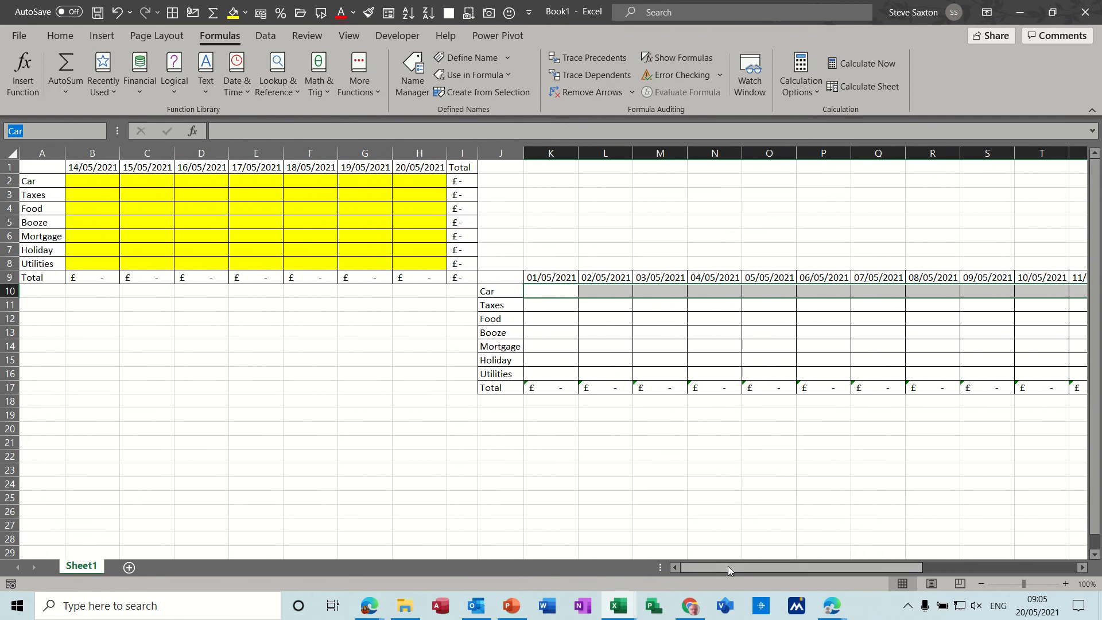
{"action": "left_click", "coordinate": [547, 293]}
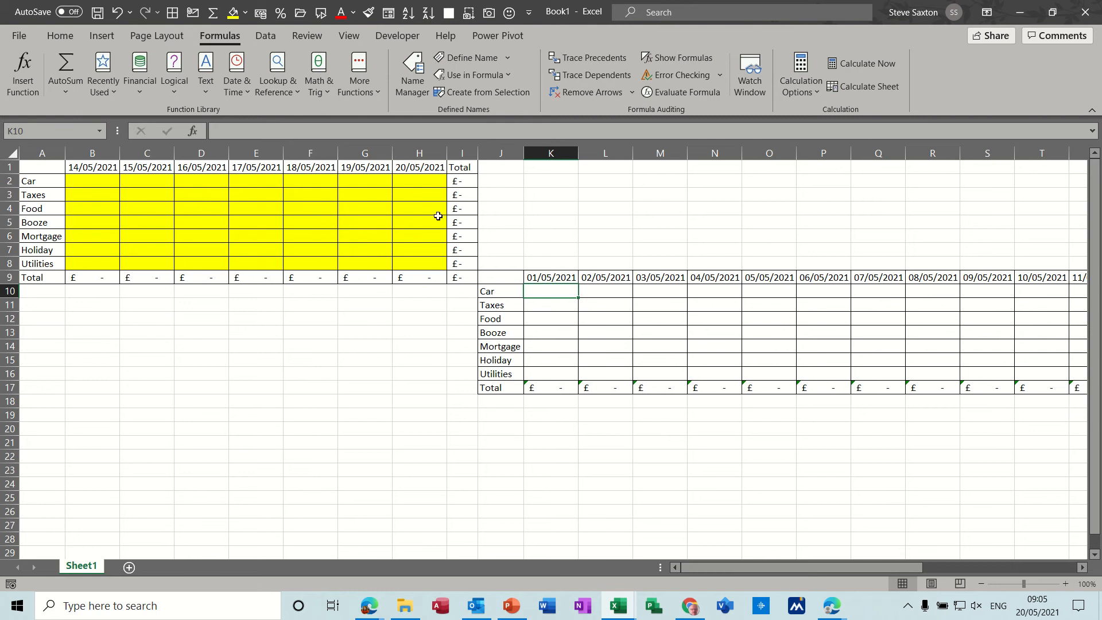
{"action": "left_click_drag", "start_coordinate": [479, 151], "coordinate": [495, 153]}
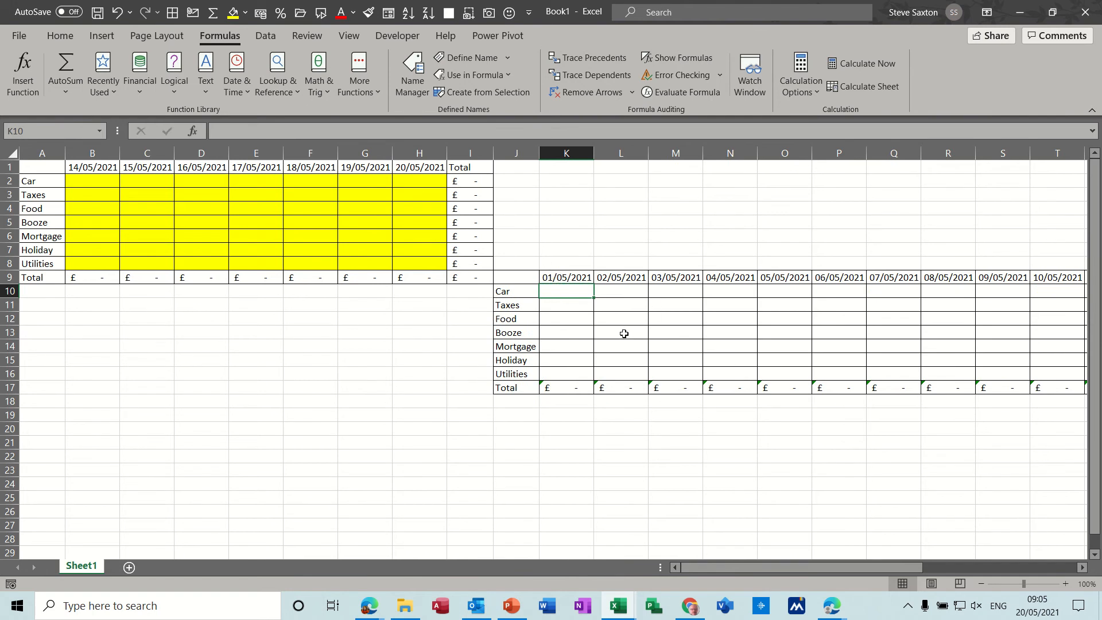
- Enter 10 in K10 for Car and fill the value across the row to AA10
{"action": "type", "text": "10"}
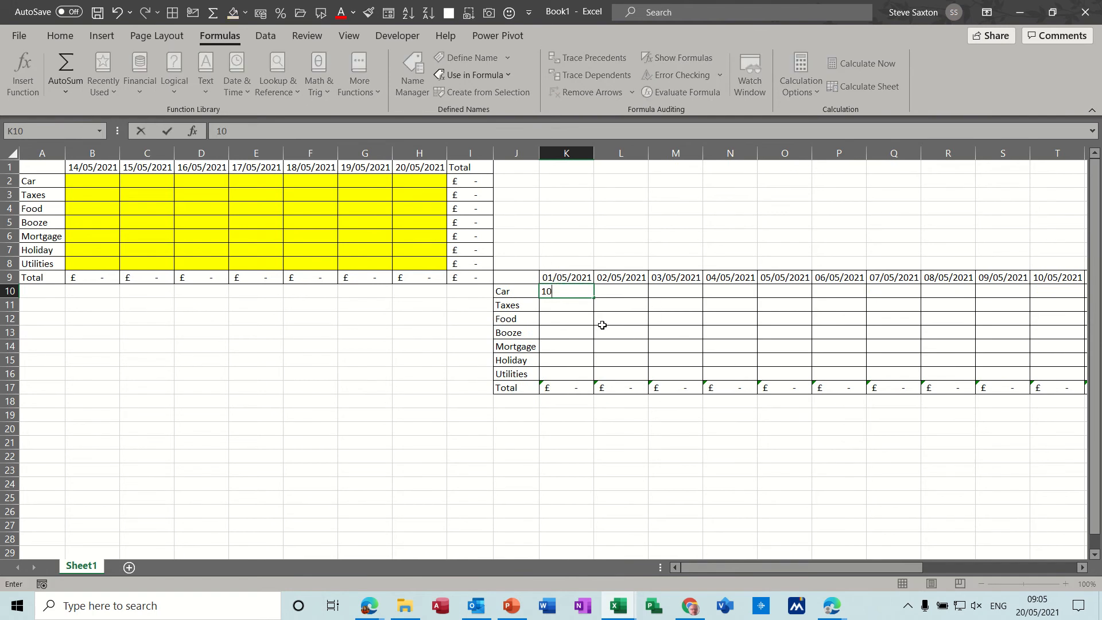
{"action": "left_click", "coordinate": [563, 302]}
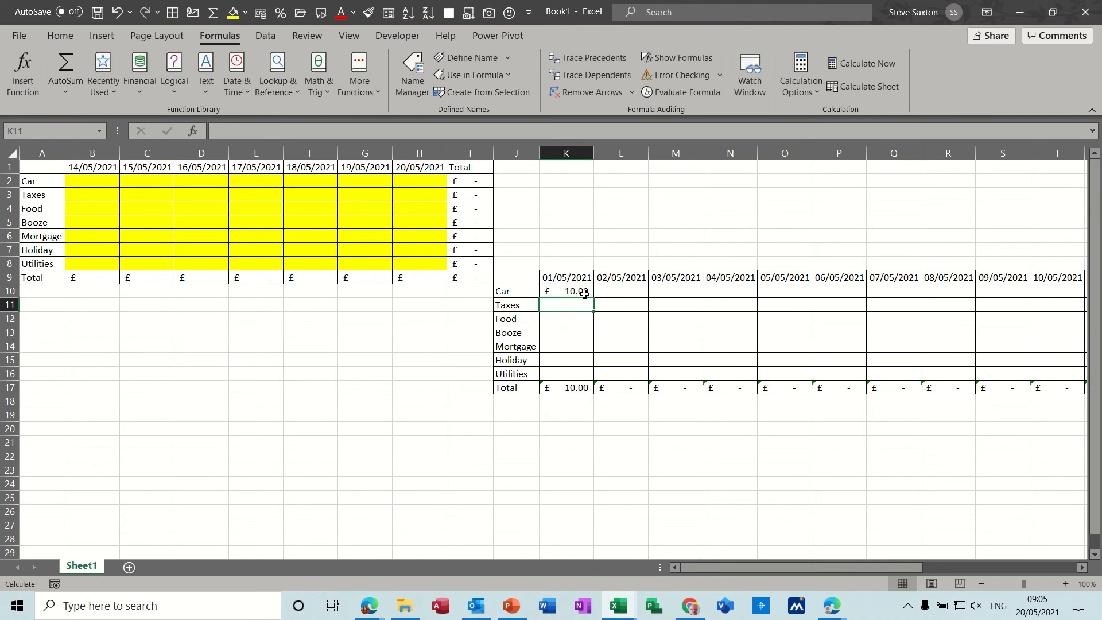
{"action": "left_click", "coordinate": [585, 294]}
{"action": "left_click_drag", "start_coordinate": [972, 292], "coordinate": [1079, 304]}
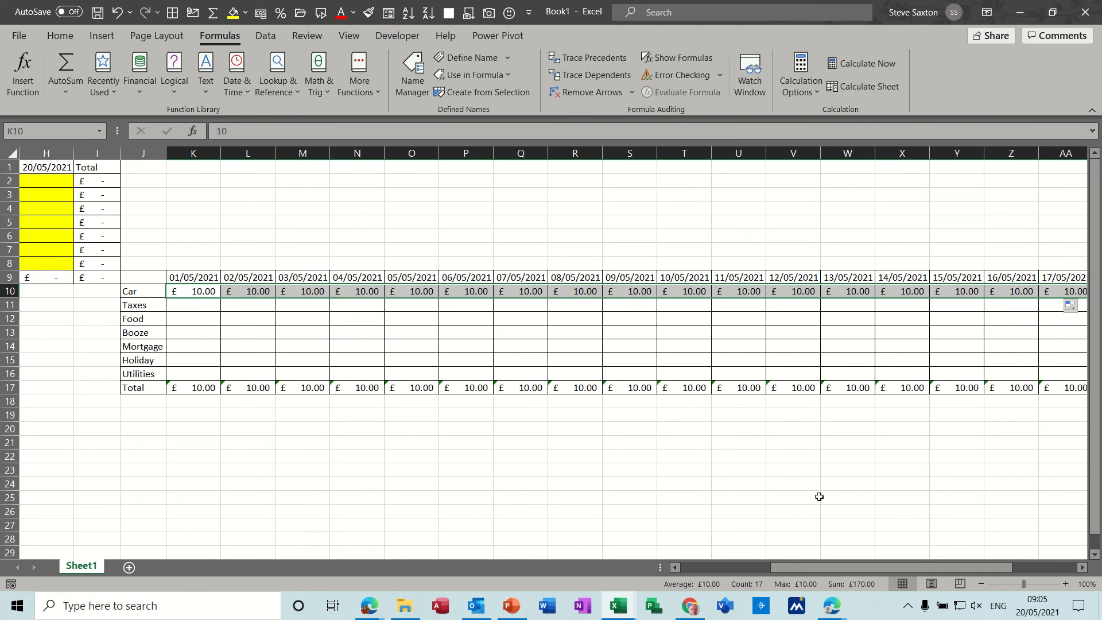
- Name the date header range K9:AE9 as dates
{"action": "left_click_drag", "start_coordinate": [800, 569], "coordinate": [699, 582]}
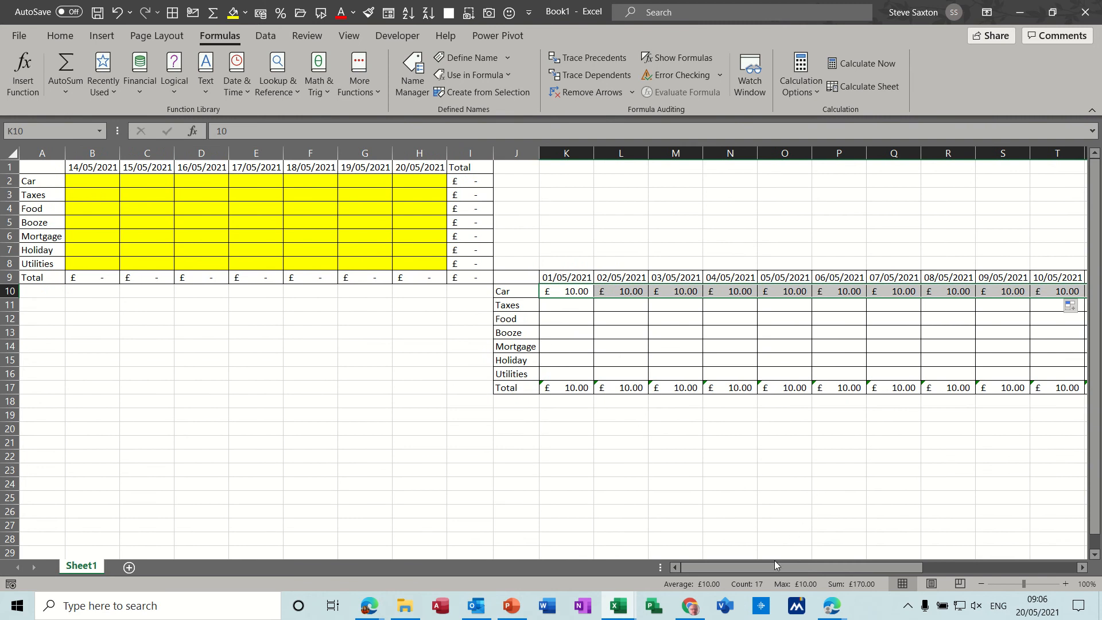
{"action": "left_click_drag", "start_coordinate": [775, 561], "coordinate": [852, 560]}
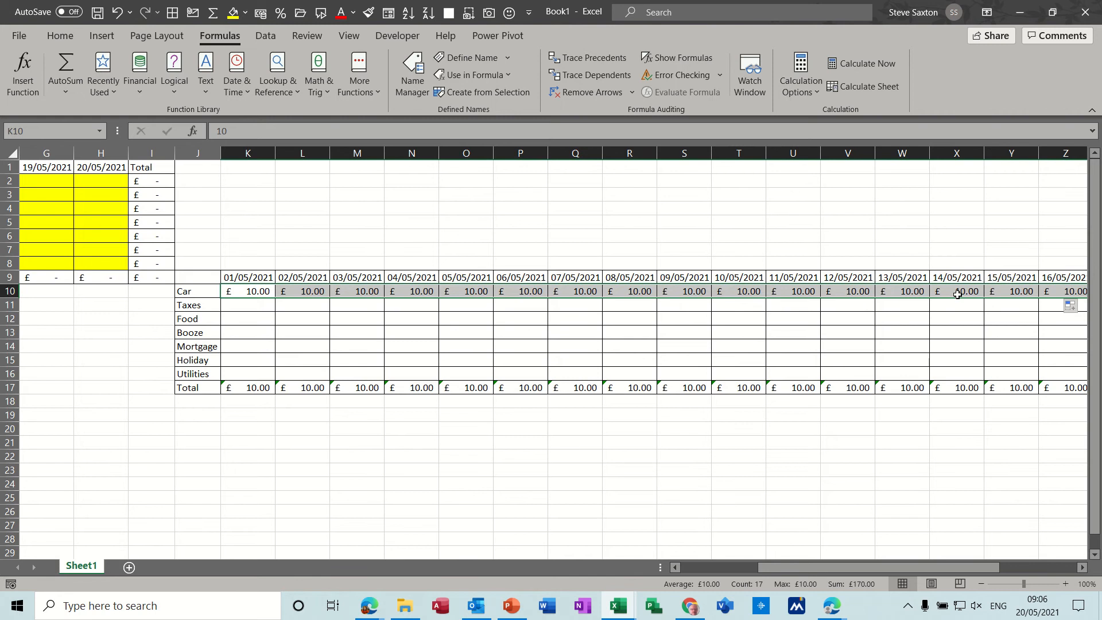
{"action": "left_click_drag", "start_coordinate": [835, 566], "coordinate": [746, 568]}
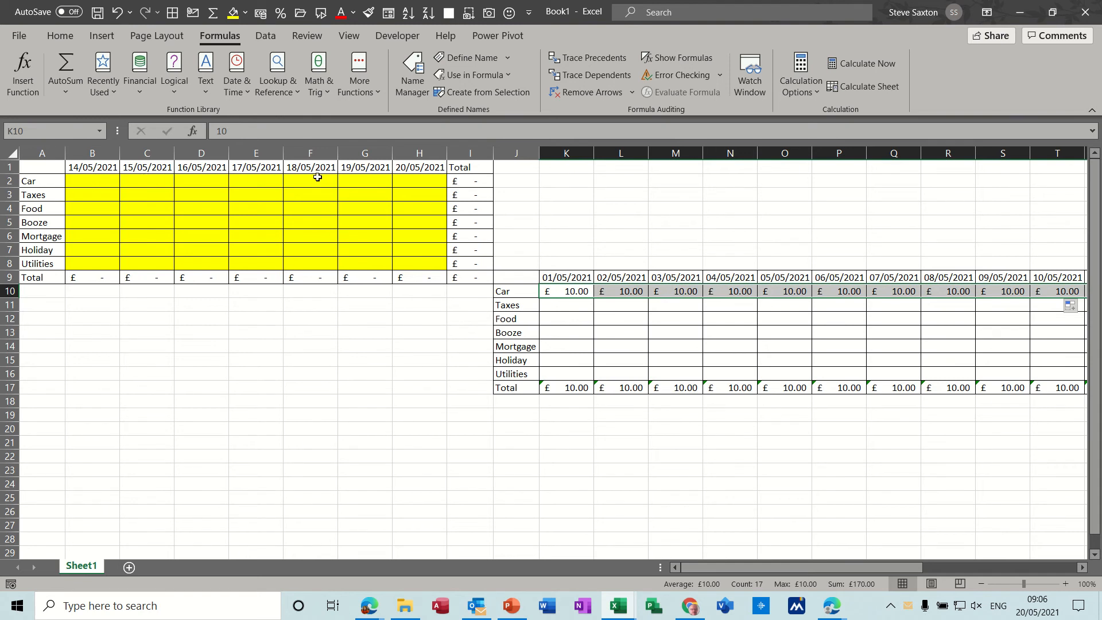
{"action": "left_click", "coordinate": [424, 182]}
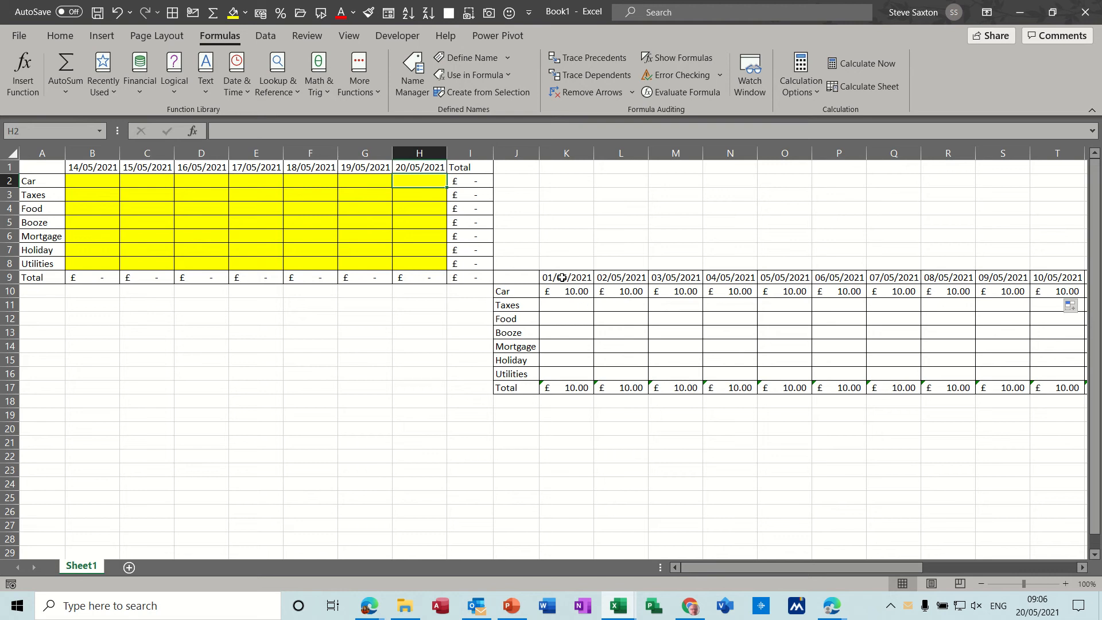
{"action": "left_click_drag", "start_coordinate": [560, 278], "coordinate": [996, 285]}
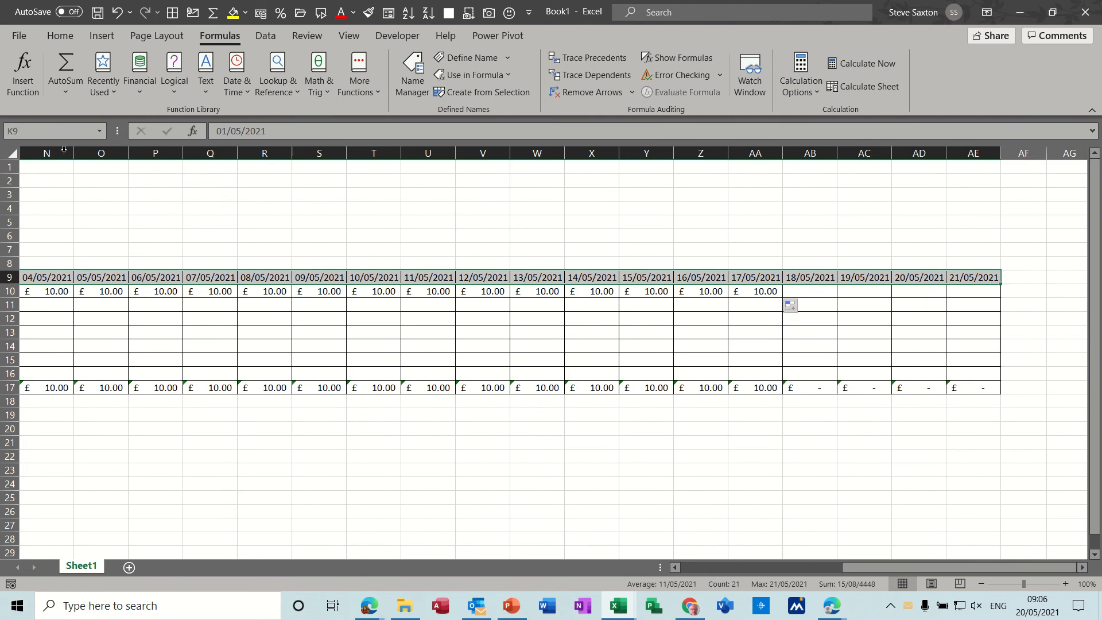
{"action": "left_click", "coordinate": [49, 132]}
{"action": "type", "text": "dates"}
{"action": "key", "text": "Return"}
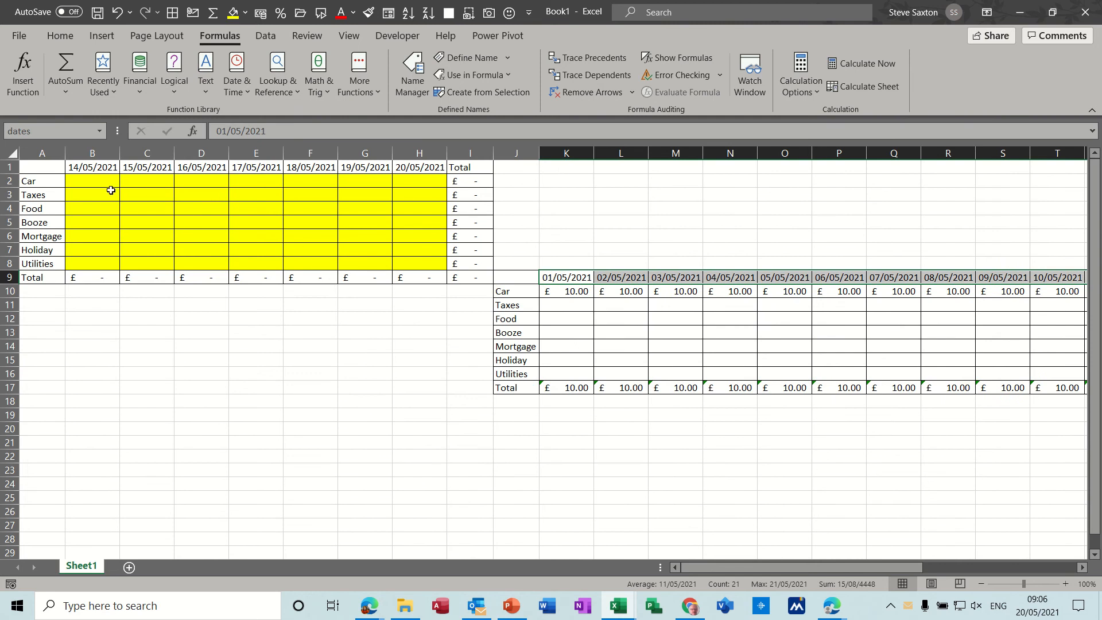
- Enter =SUMIF(dates,B1,Car) in B2 for the Car row and fill the formula across to H2
{"action": "left_click", "coordinate": [90, 181]}
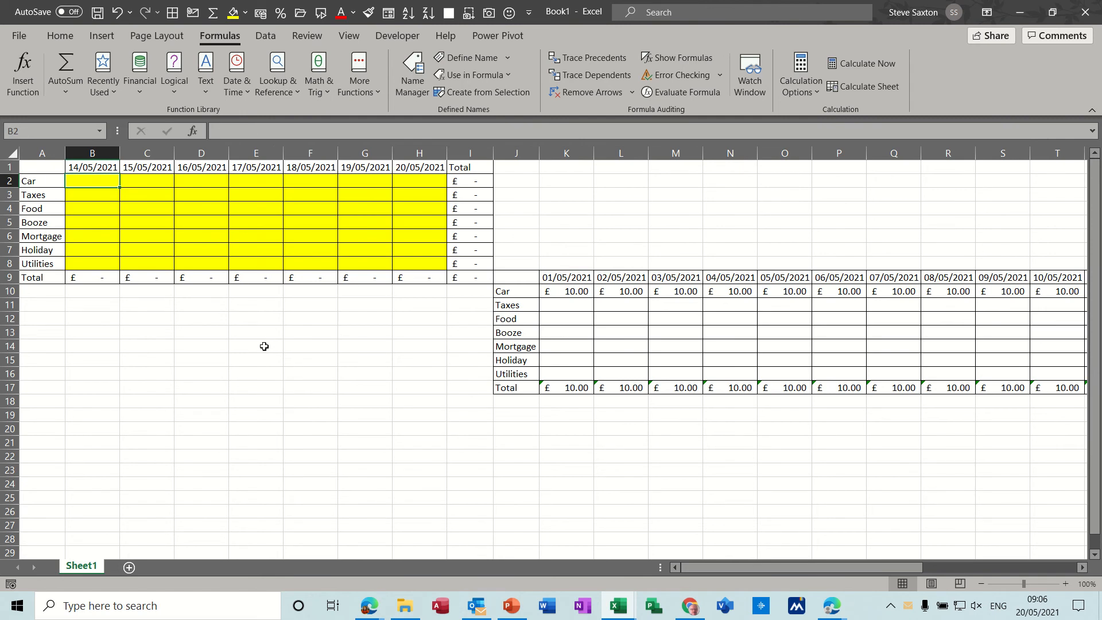
{"action": "type", "text": "=sumif"}
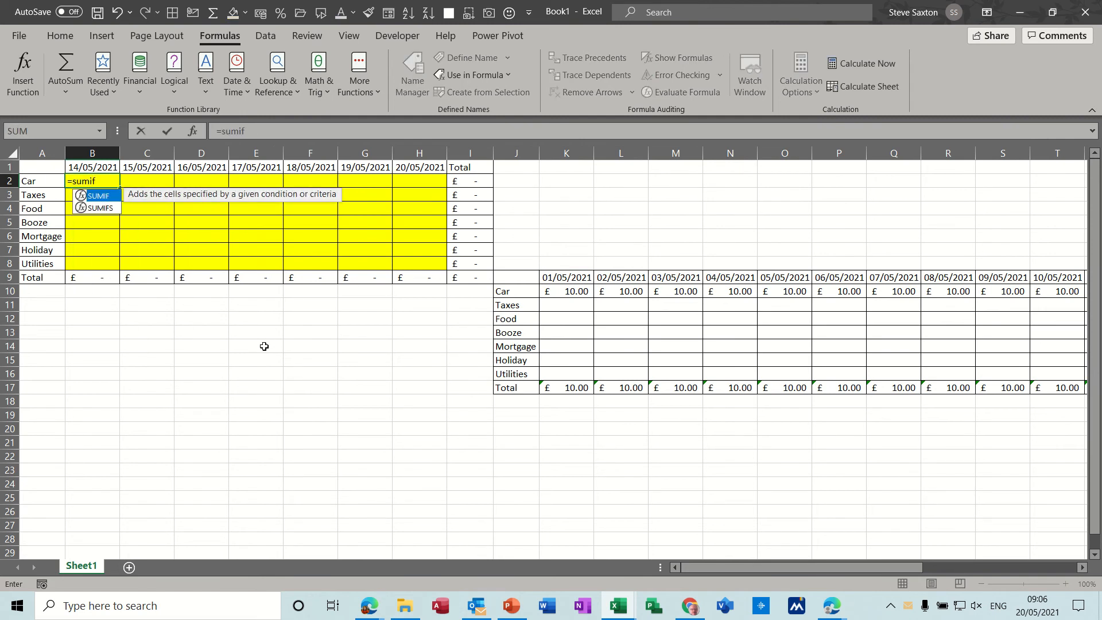
{"action": "type", "text": "("}
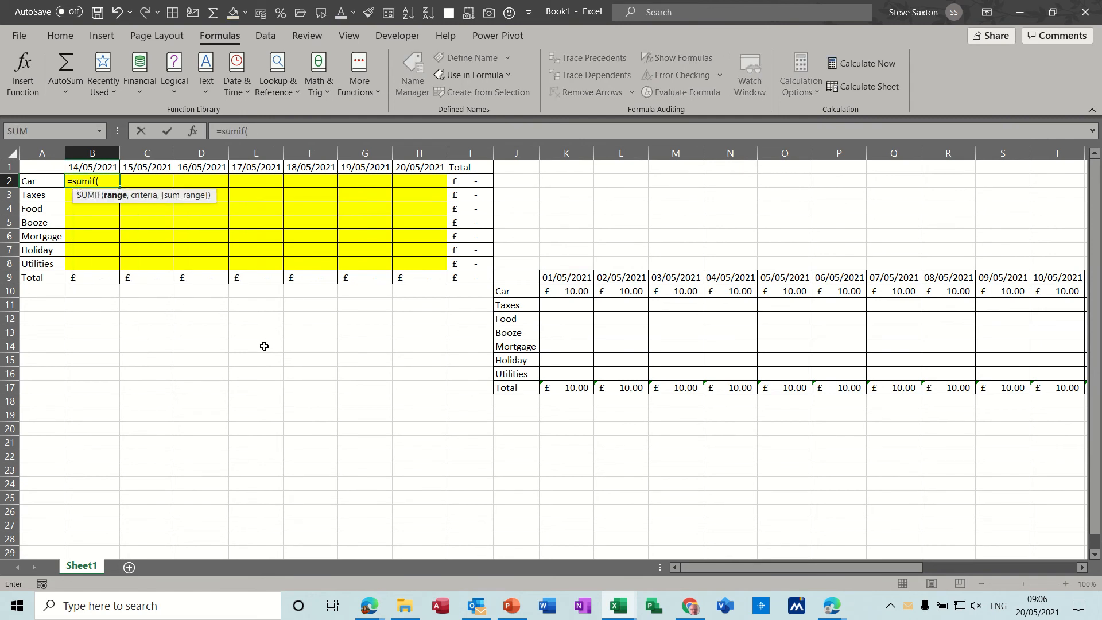
{"action": "type", "text": "dates"}
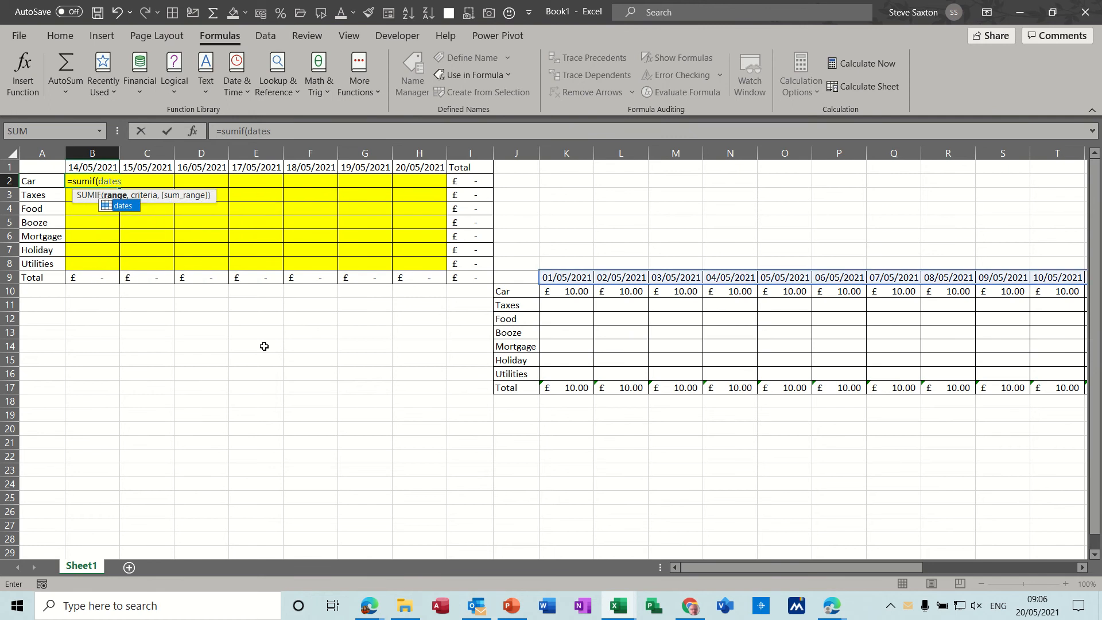
{"action": "type", "text": ","}
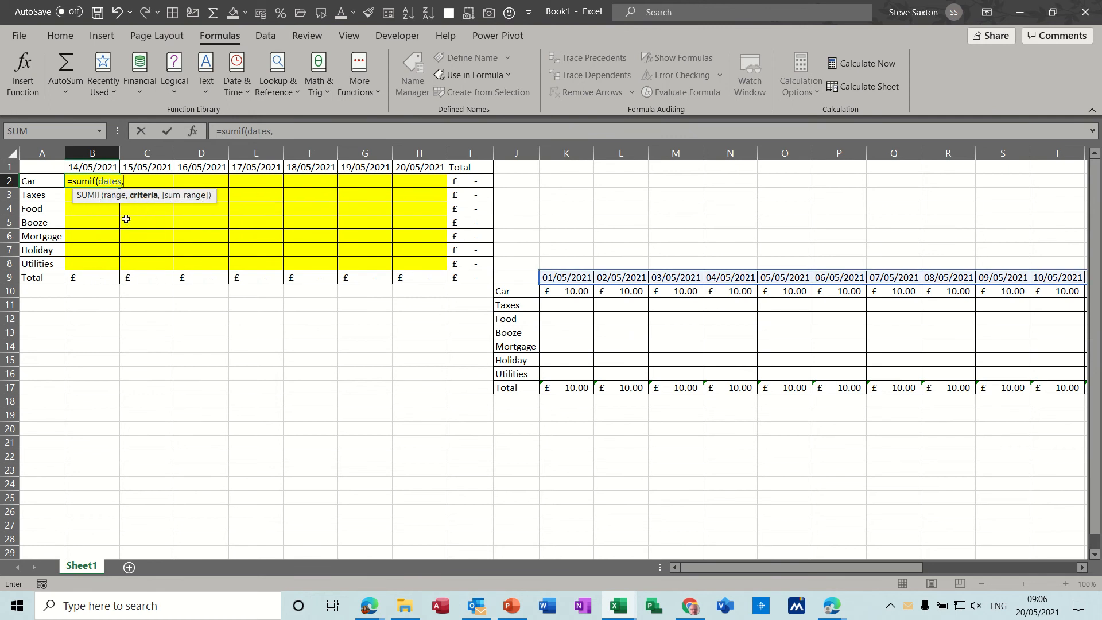
{"action": "left_click", "coordinate": [95, 167]}
{"action": "type", "text": ","}
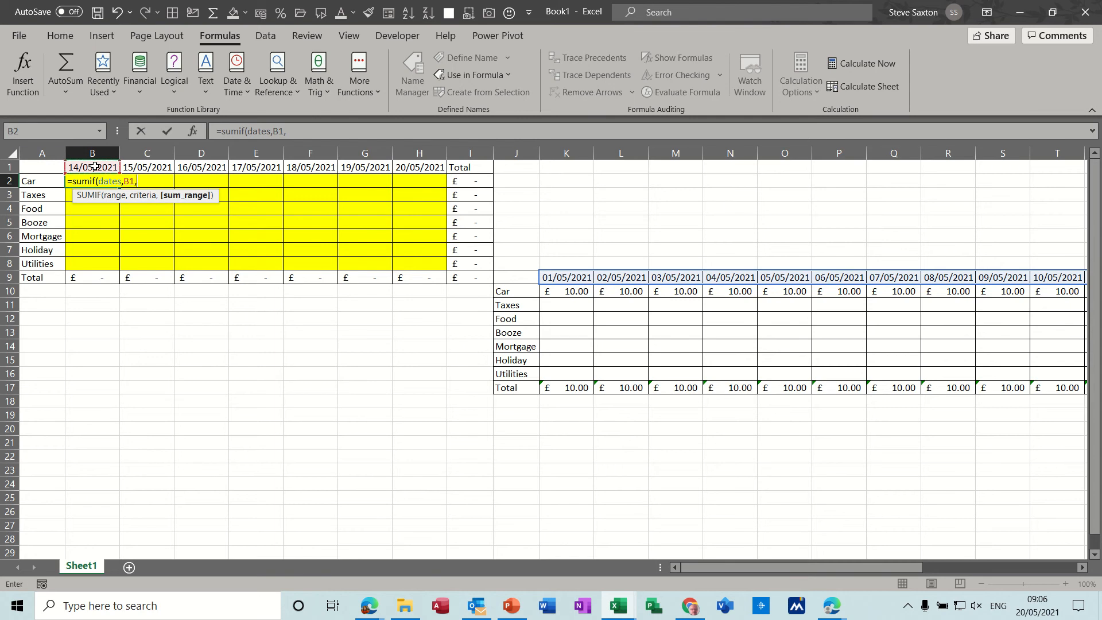
{"action": "type", "text": "car"}
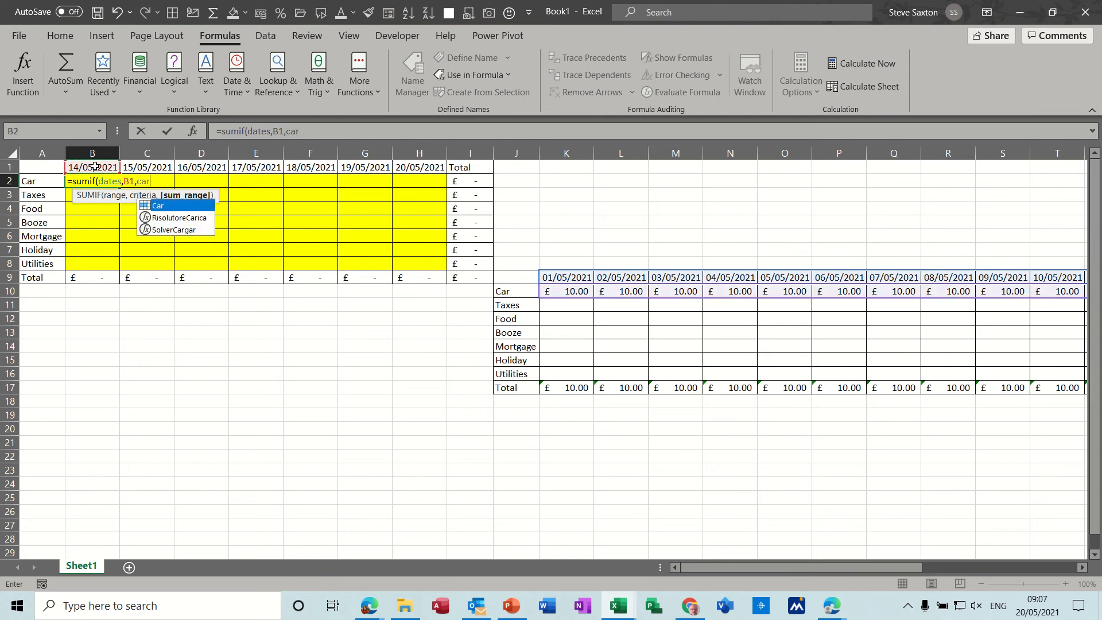
{"action": "type", "text": ")"}
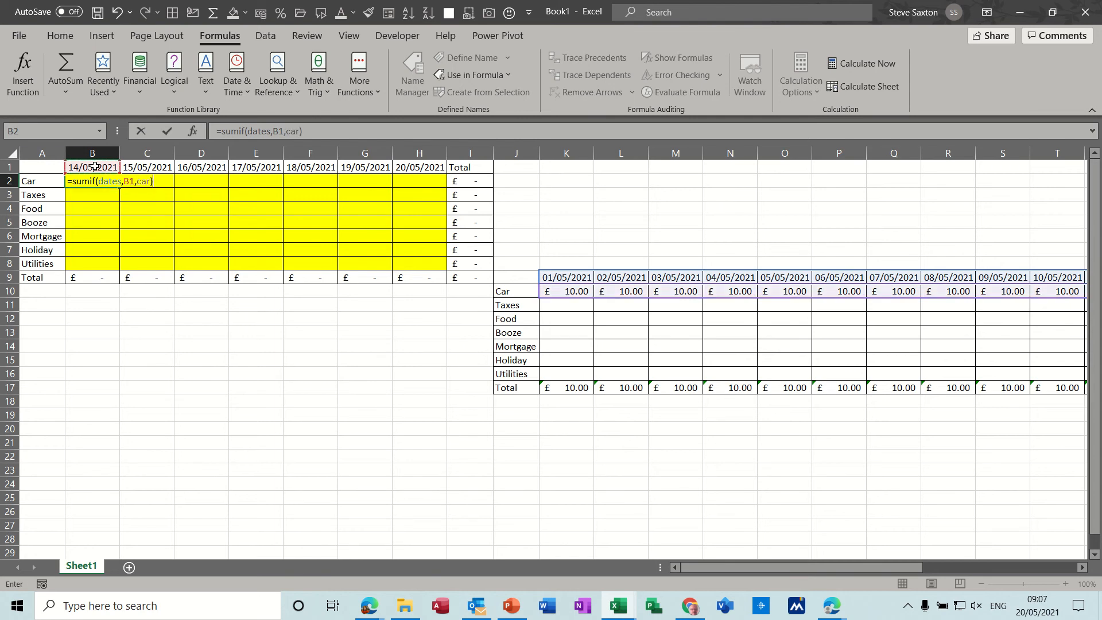
{"action": "left_click", "coordinate": [166, 131]}
{"action": "left_click_drag", "start_coordinate": [120, 189], "coordinate": [418, 192]}
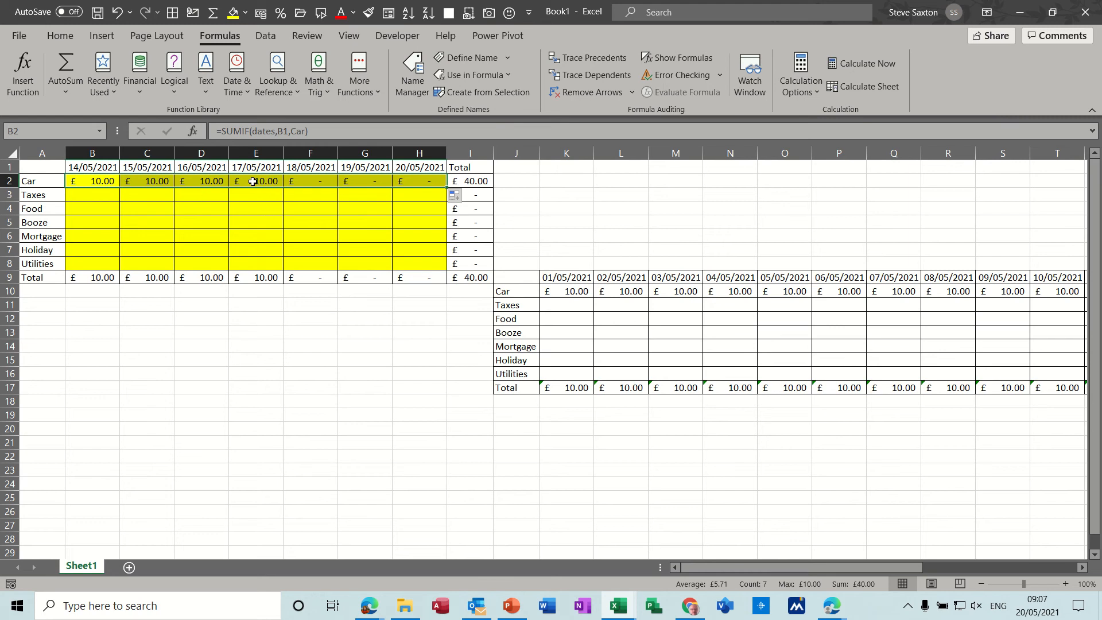
{"action": "left_click_drag", "start_coordinate": [734, 568], "coordinate": [712, 577]}
- Enter the formula =SUMIF(dates,B1,Taxes) in cell B3 for the Taxes row
{"action": "left_click", "coordinate": [94, 196]}
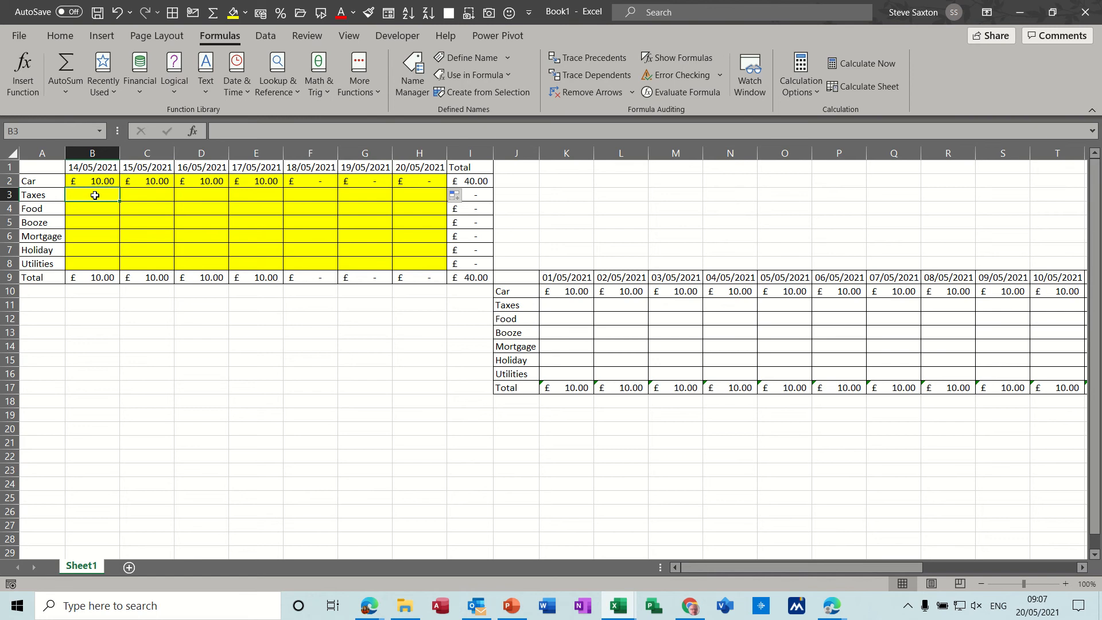
{"action": "type", "text": "="}
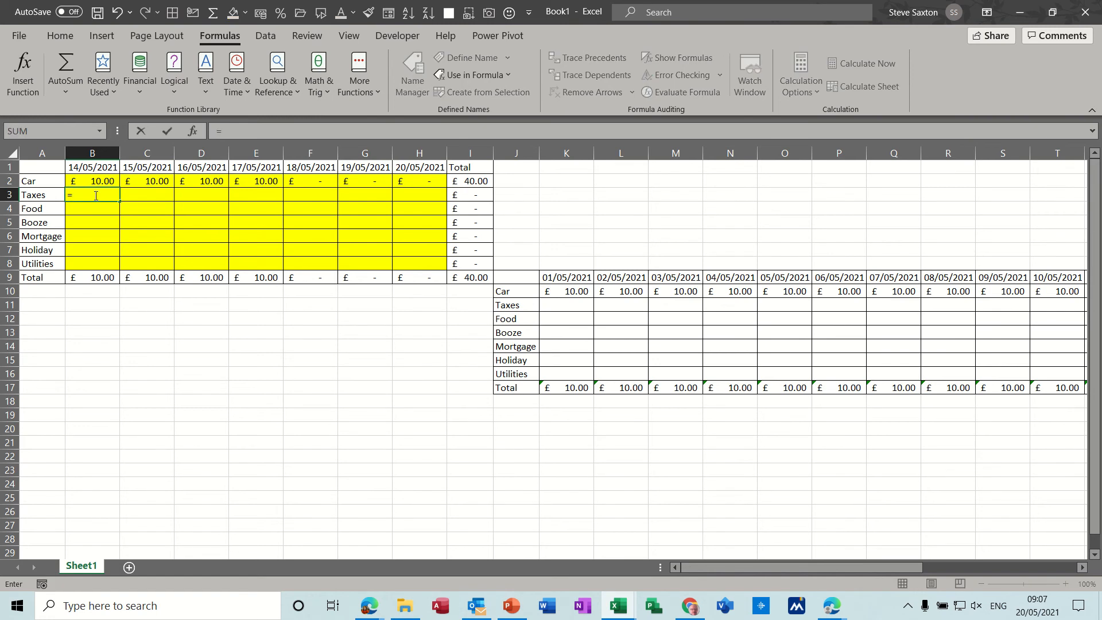
{"action": "type", "text": "sumif(dates,"}
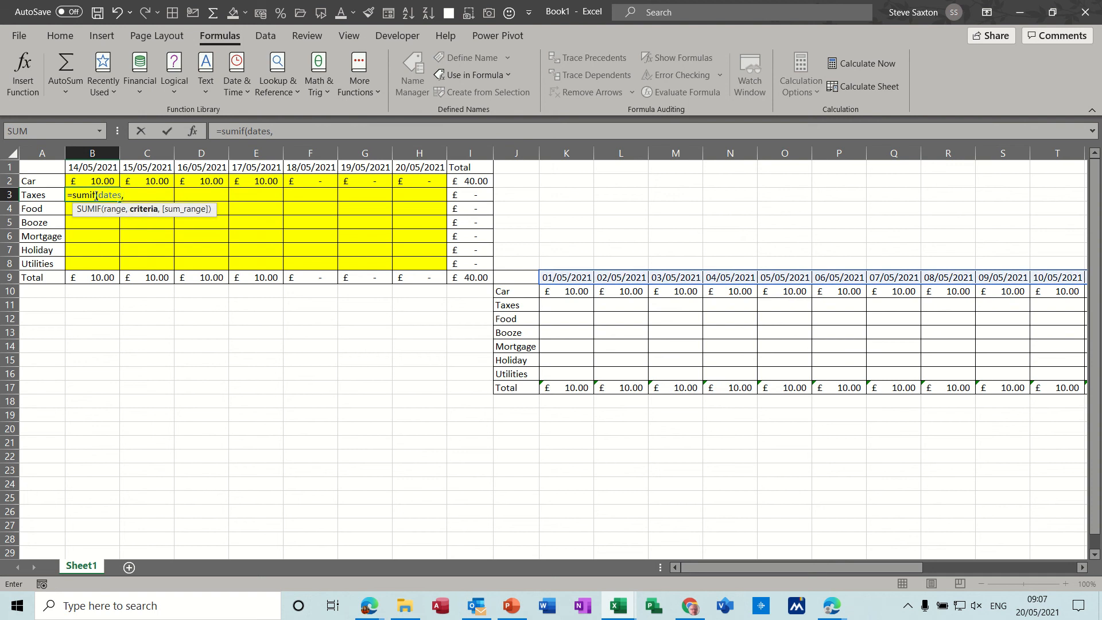
{"action": "left_click", "coordinate": [89, 166]}
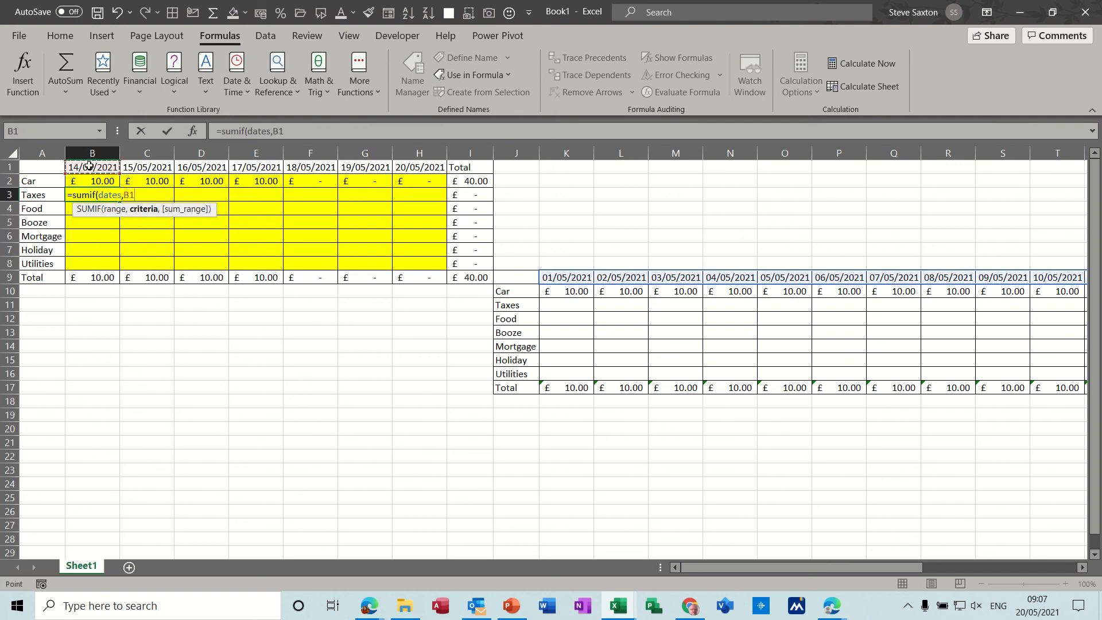
{"action": "type", "text": ","}
{"action": "type", "text": "taxes"}
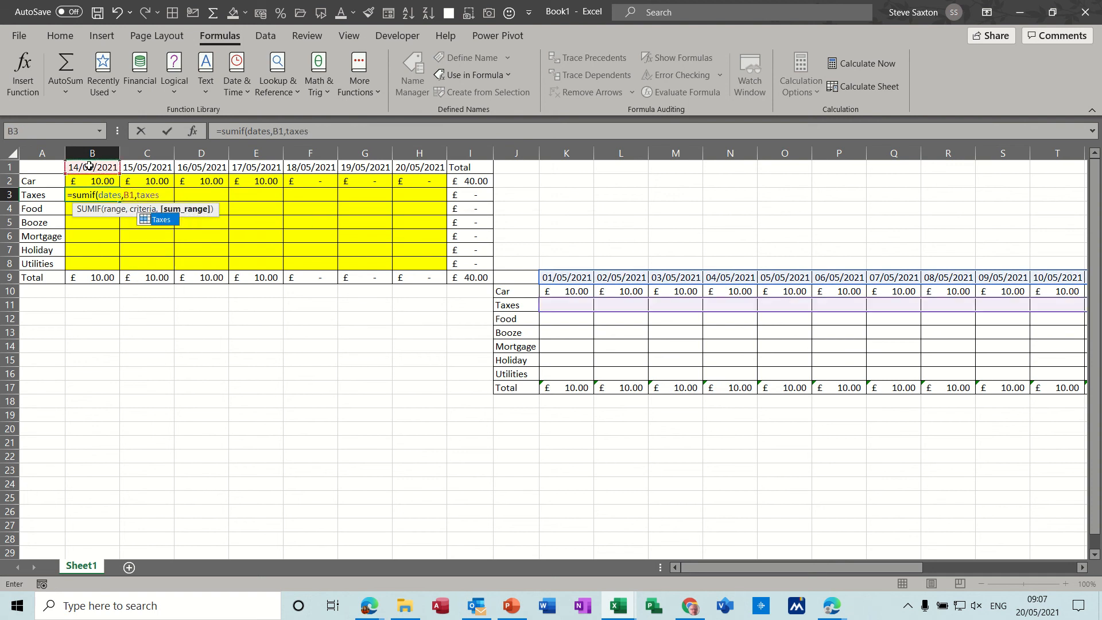
{"action": "key", "text": "Return"}
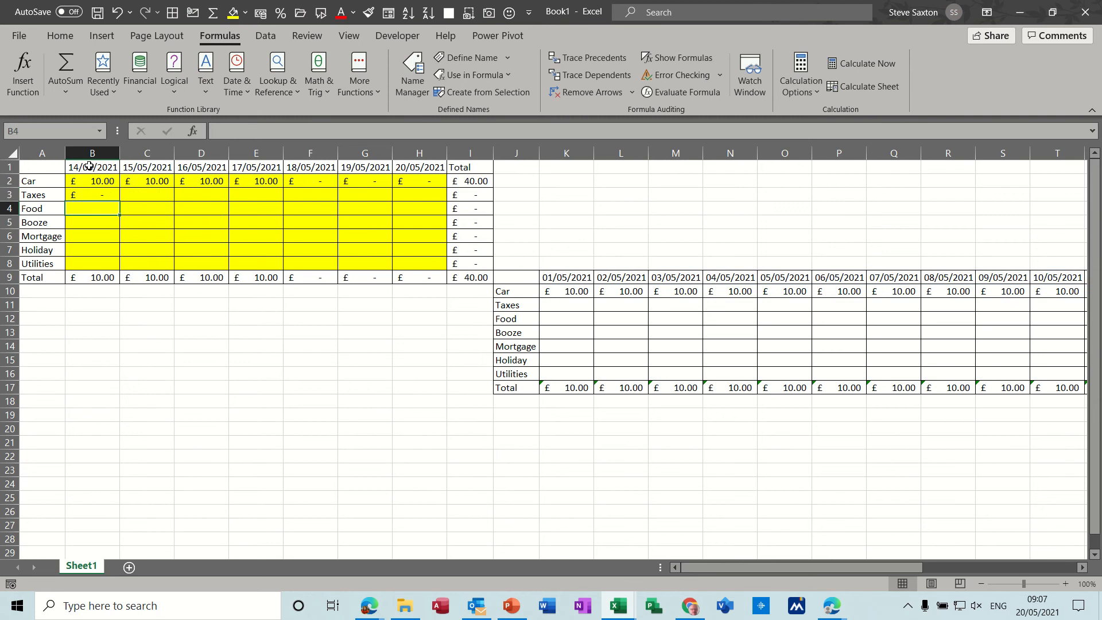
- Enter the formula =SUMIF(dates,B1,Food) in cell B4 for the Food row
{"action": "type", "text": "=su"}
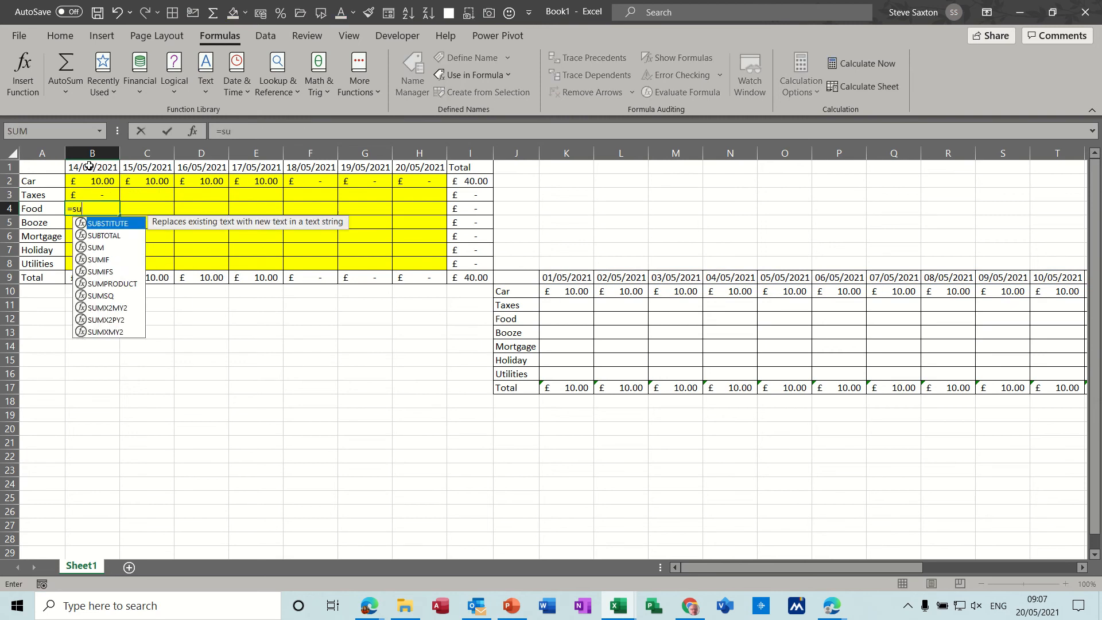
{"action": "type", "text": "mif("}
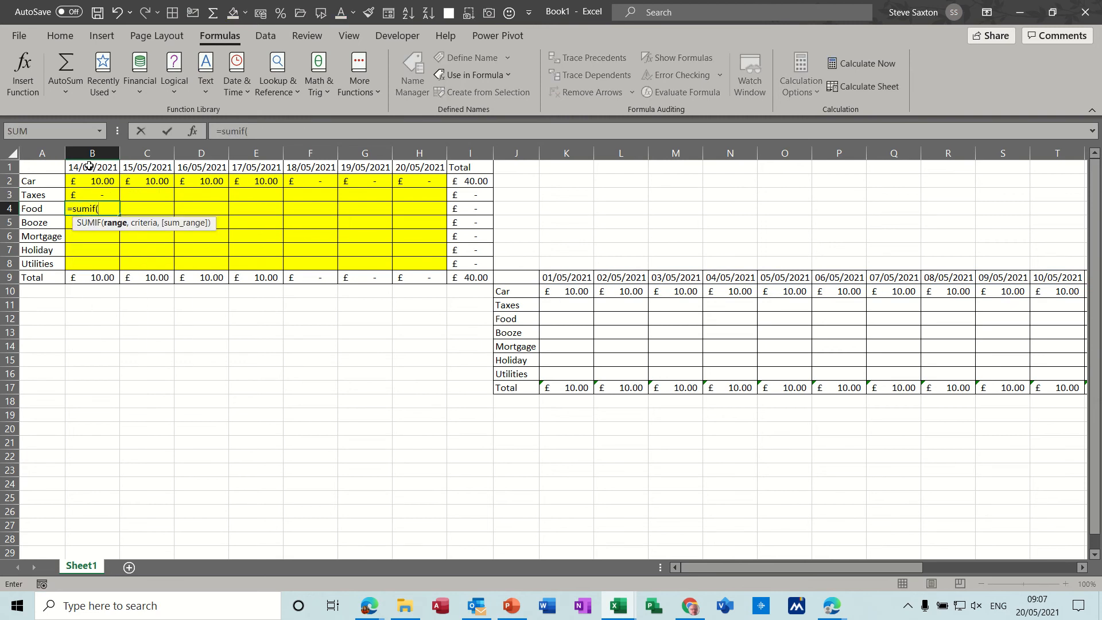
{"action": "type", "text": "dates"}
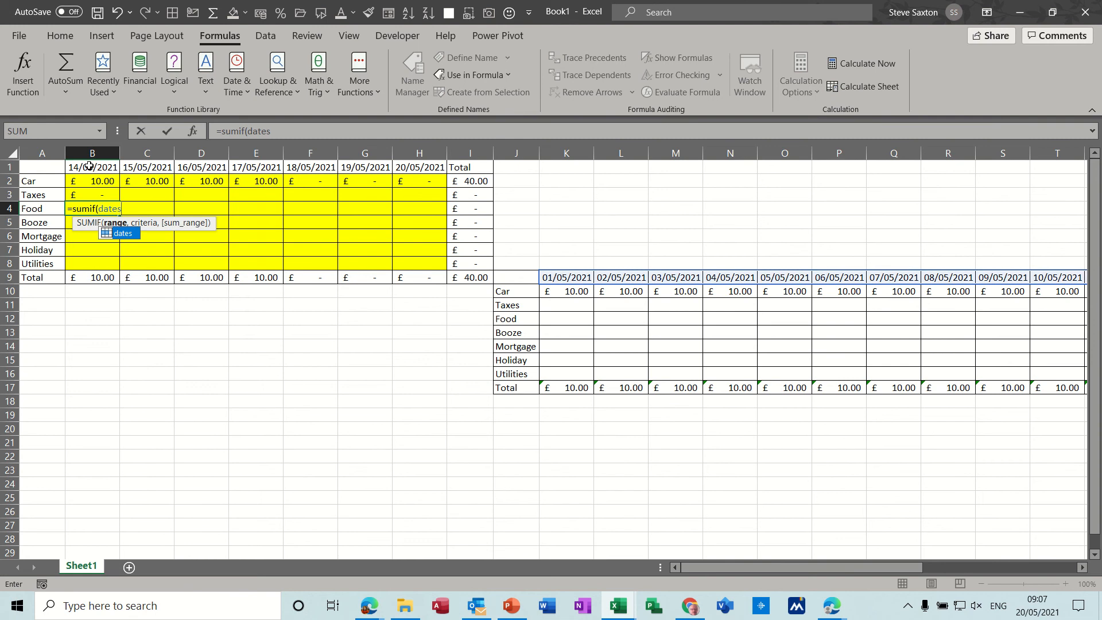
{"action": "type", "text": ",food"}
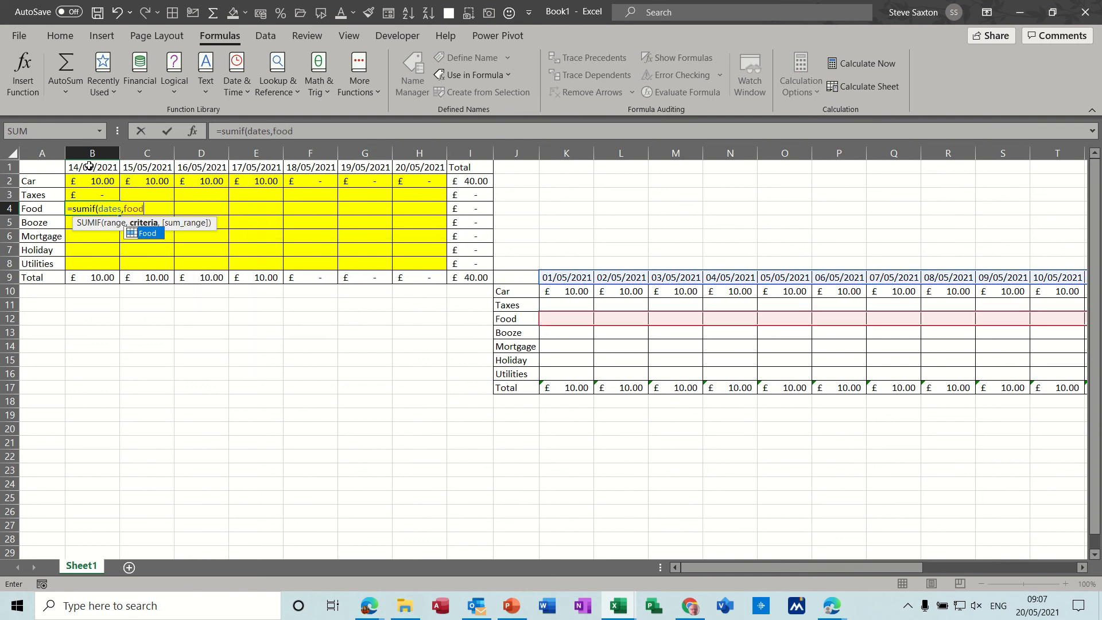
{"action": "type", "text": ","}
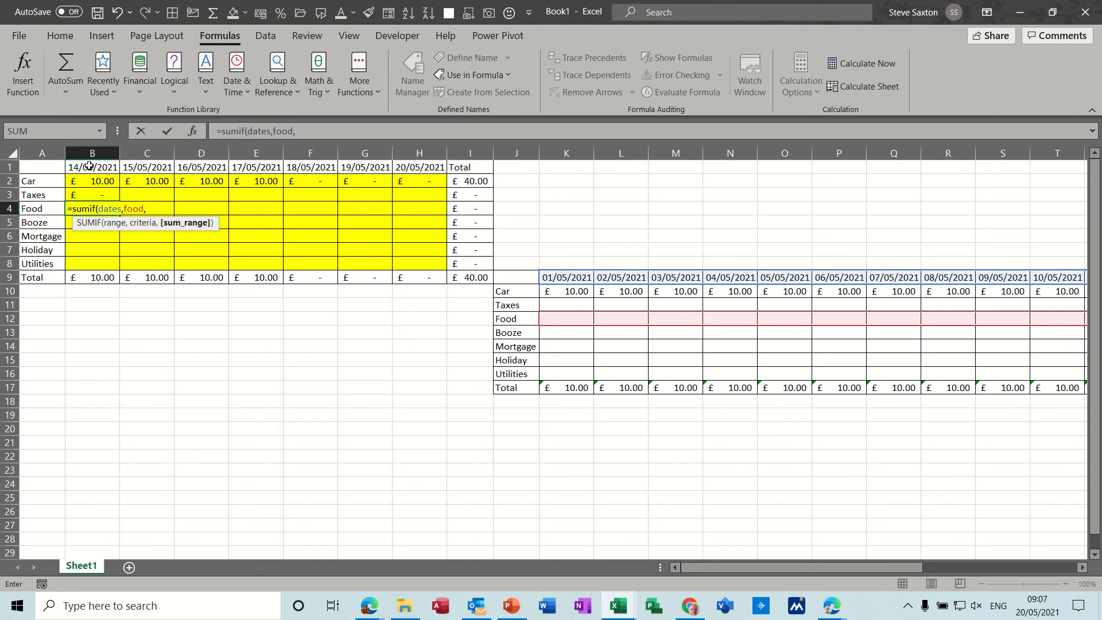
{"action": "key", "text": "BackSpace"}
{"action": "key", "text": "BackSpace"}
{"action": "key", "text": "BackSpace"}
{"action": "key", "text": "BackSpace"}
{"action": "key", "text": "BackSpace"}
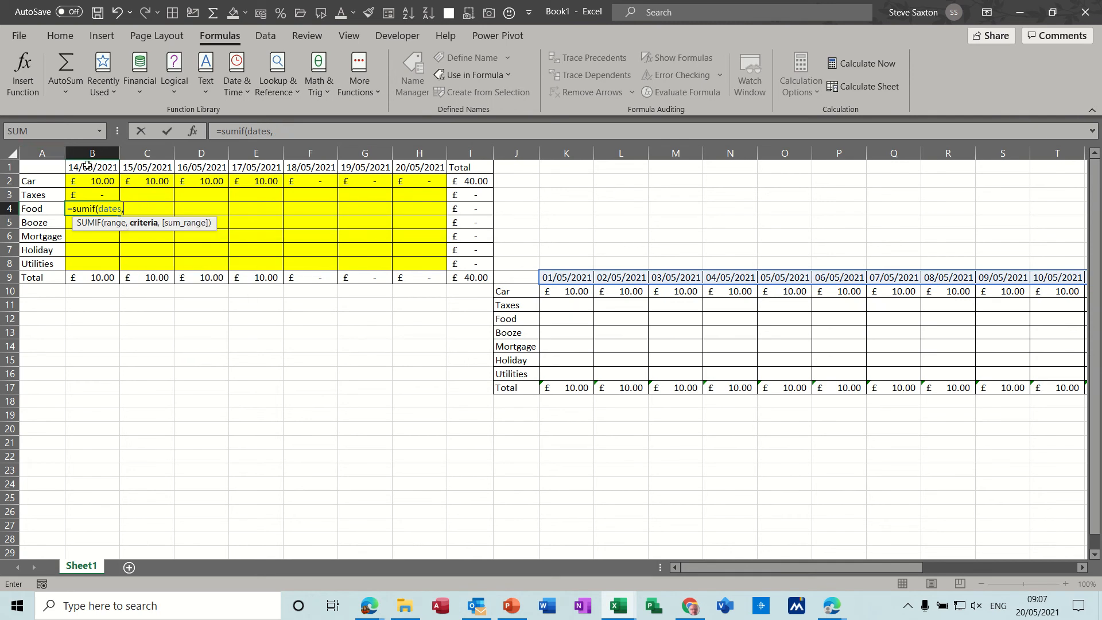
{"action": "left_click", "coordinate": [88, 166]}
{"action": "type", "text": ",food"}
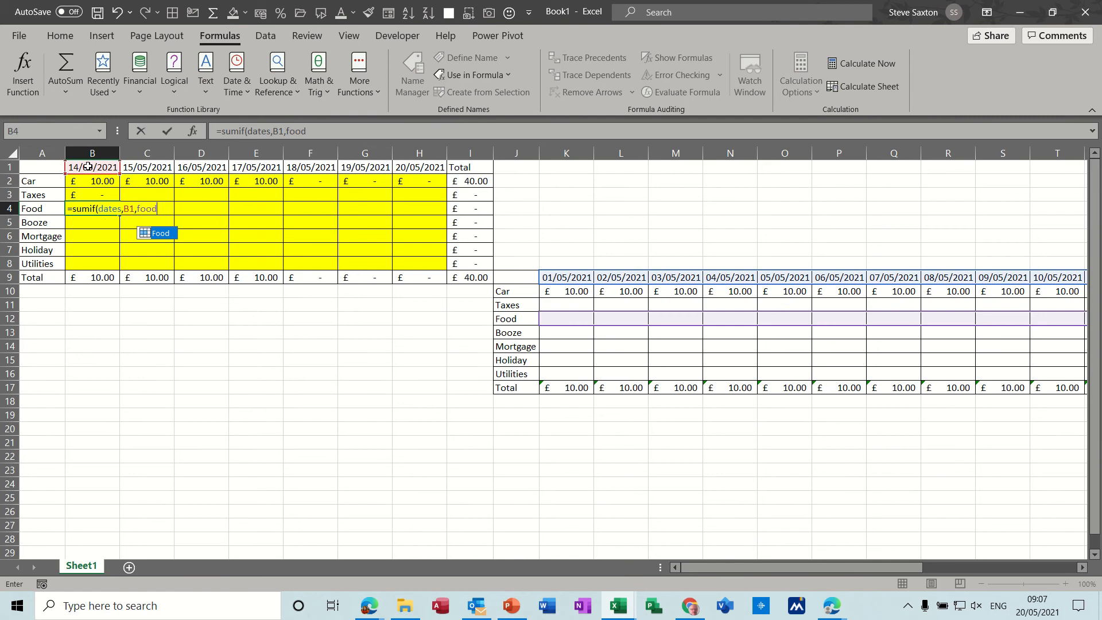
{"action": "key", "text": "Return"}
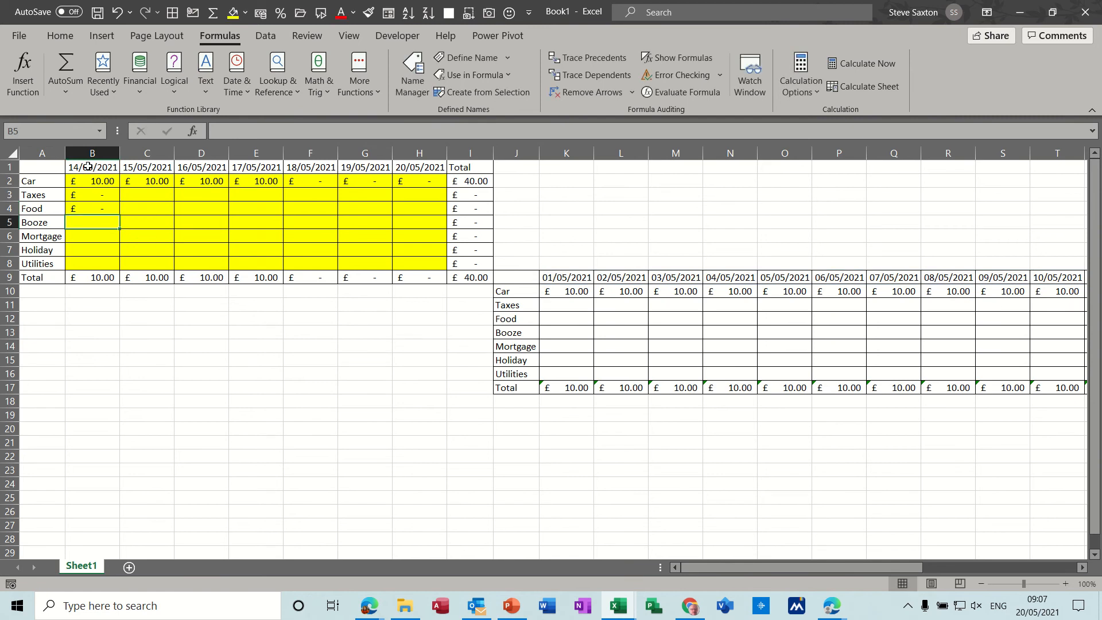
- Enter the formula =SUMIF(dates,B1,Booze) in cell B5 for the Booze row
{"action": "type", "text": "su"}
{"action": "key", "text": "BackSpace"}
{"action": "key", "text": "BackSpace"}
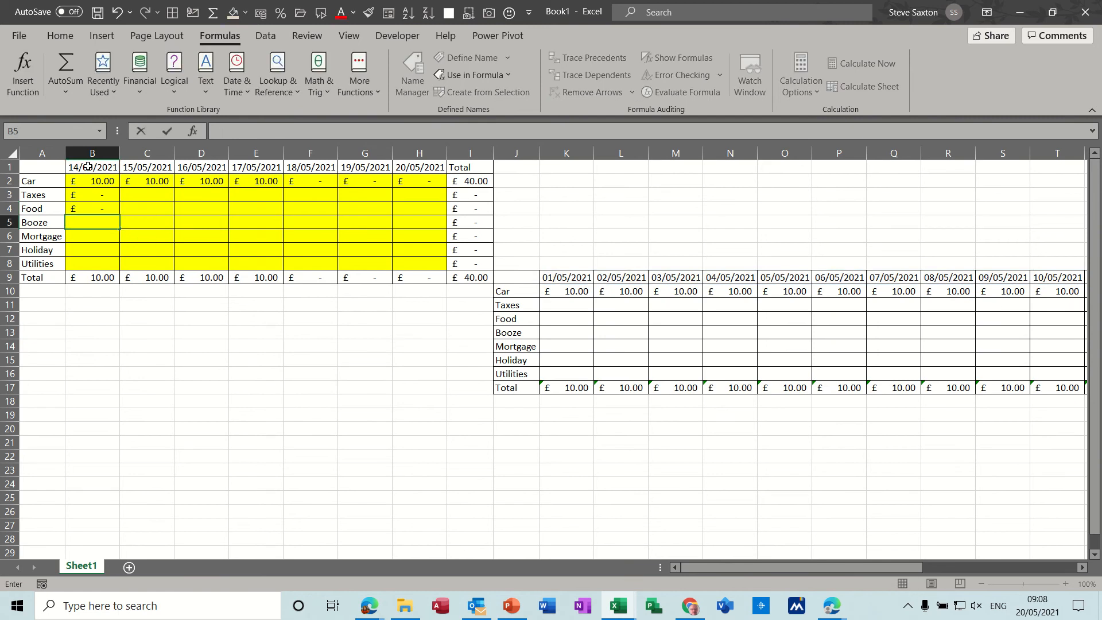
{"action": "type", "text": "=sumi"}
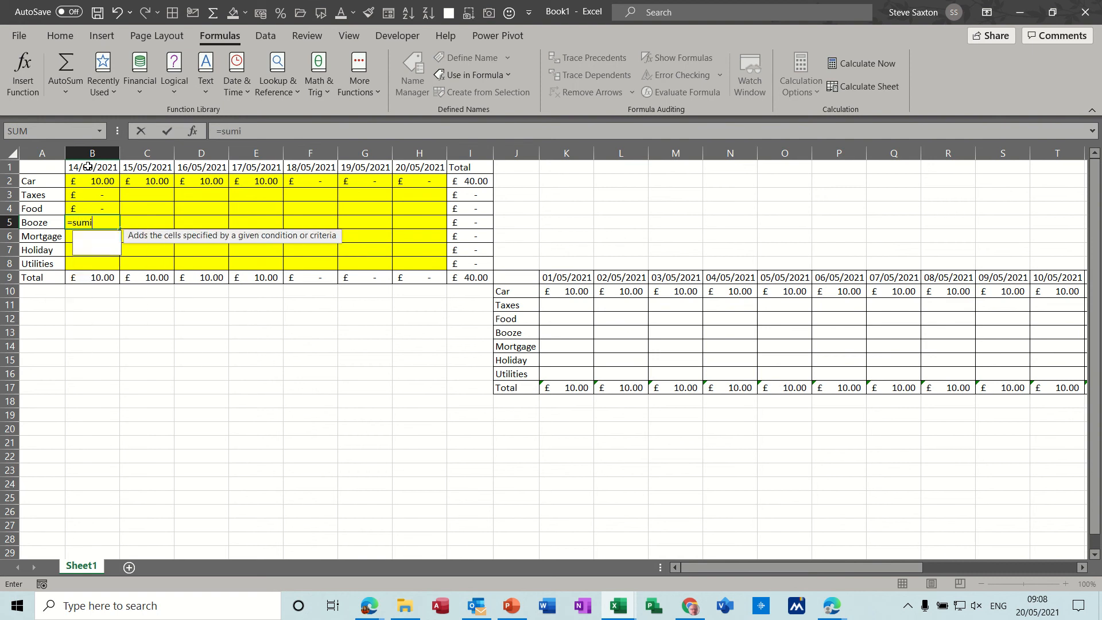
{"action": "type", "text": "f("}
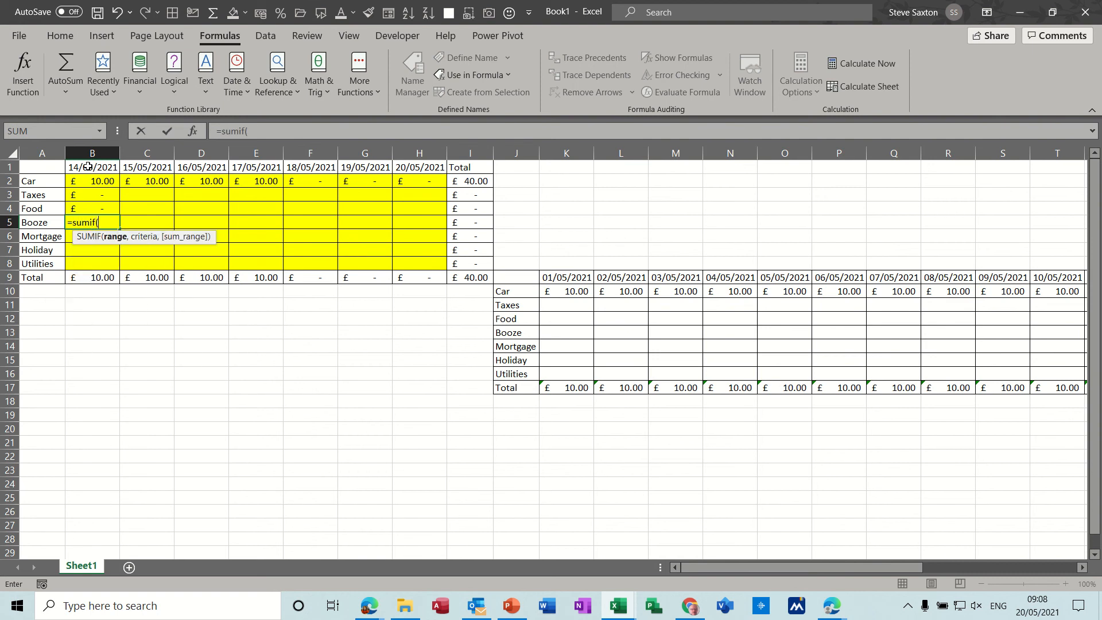
{"action": "type", "text": "dates,"}
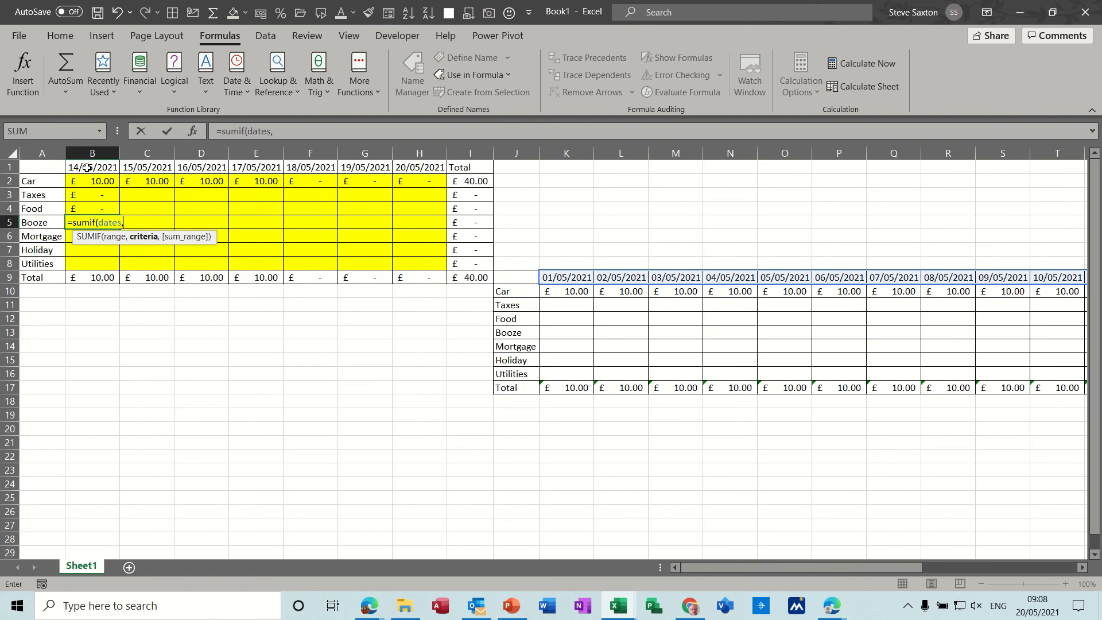
{"action": "left_click", "coordinate": [87, 168]}
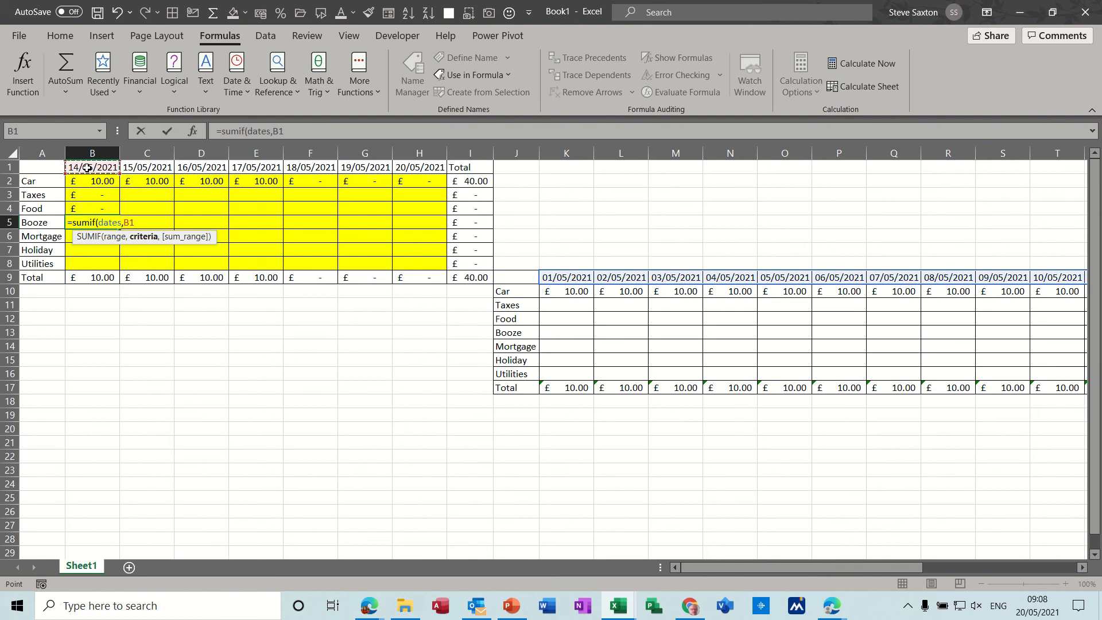
{"action": "type", "text": ",booze"}
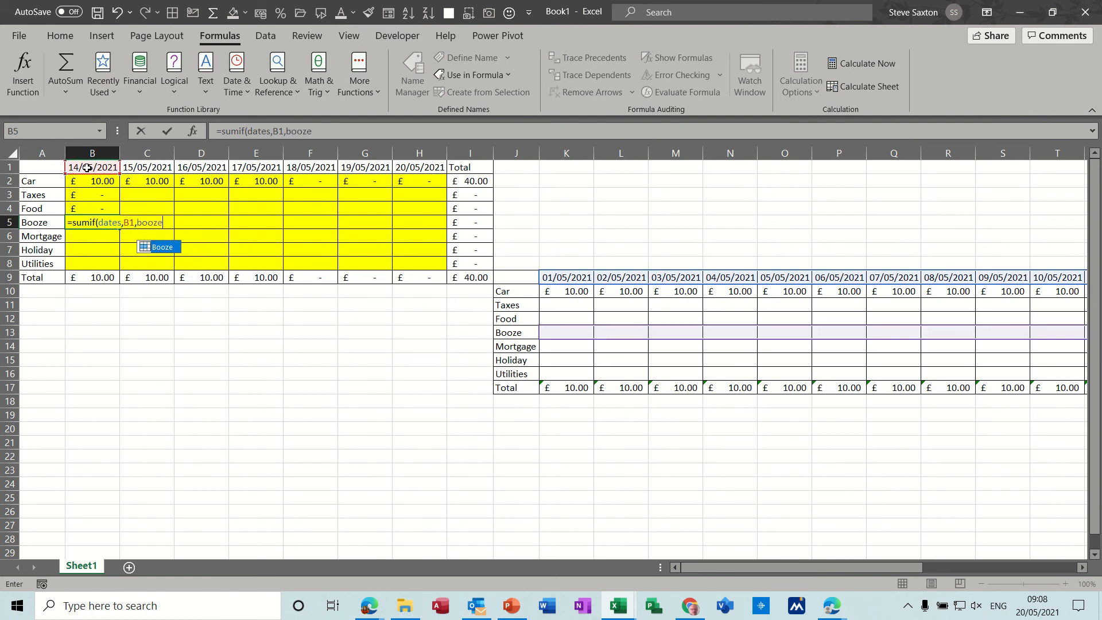
{"action": "key", "text": "Return"}
- Enter the formula =SUMIF(dates,B1,Mortgage) in cell B6 for the Mortgage row
{"action": "type", "text": "=s"}
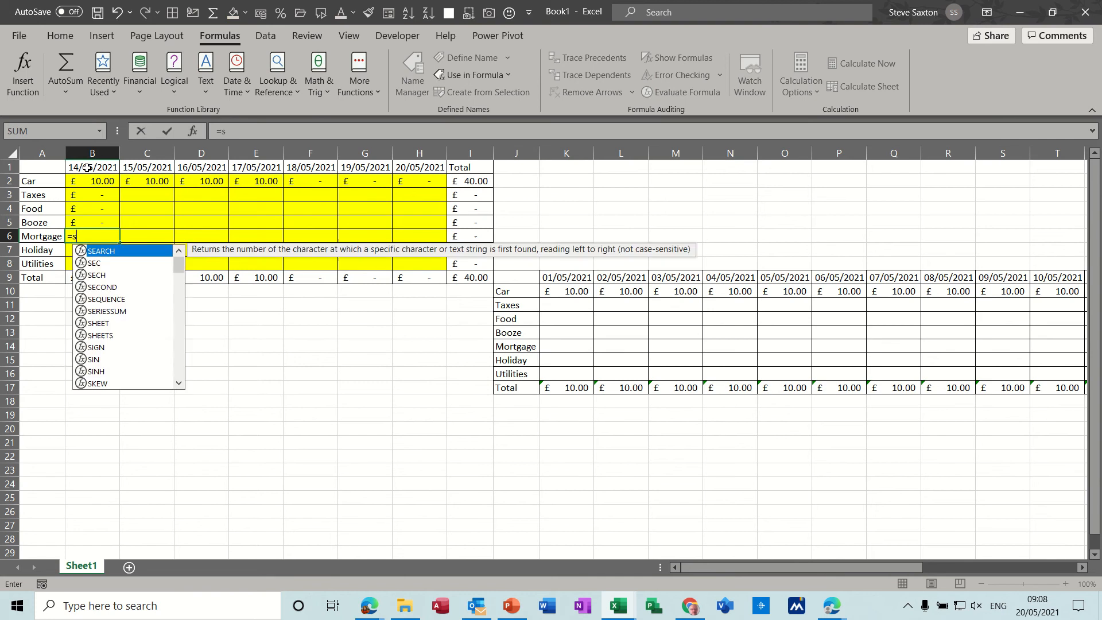
{"action": "type", "text": "umif("}
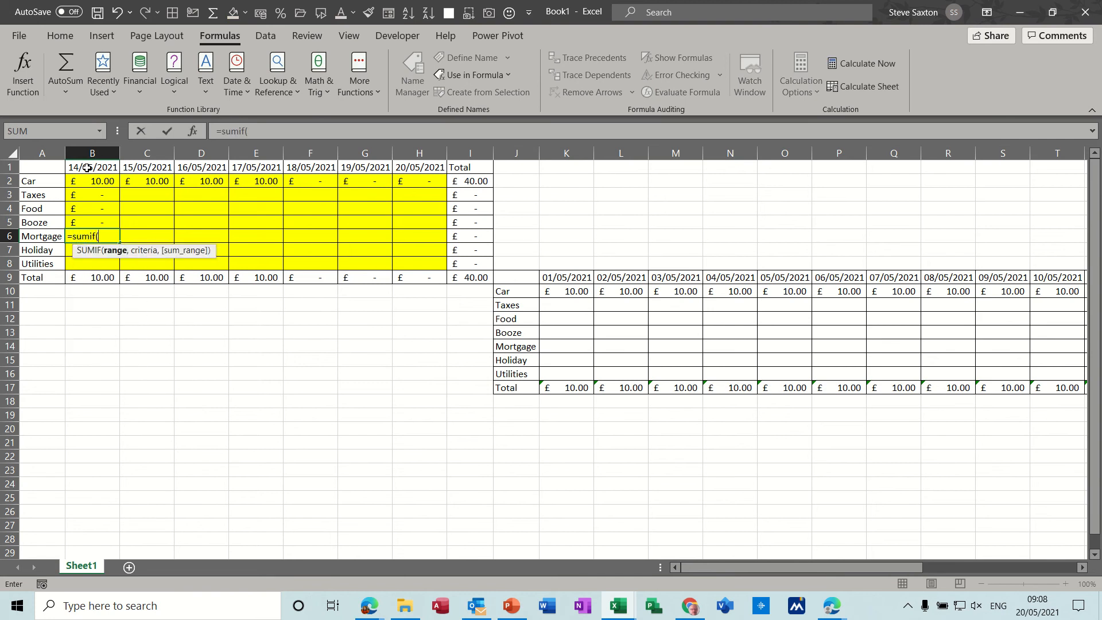
{"action": "type", "text": "dates,"}
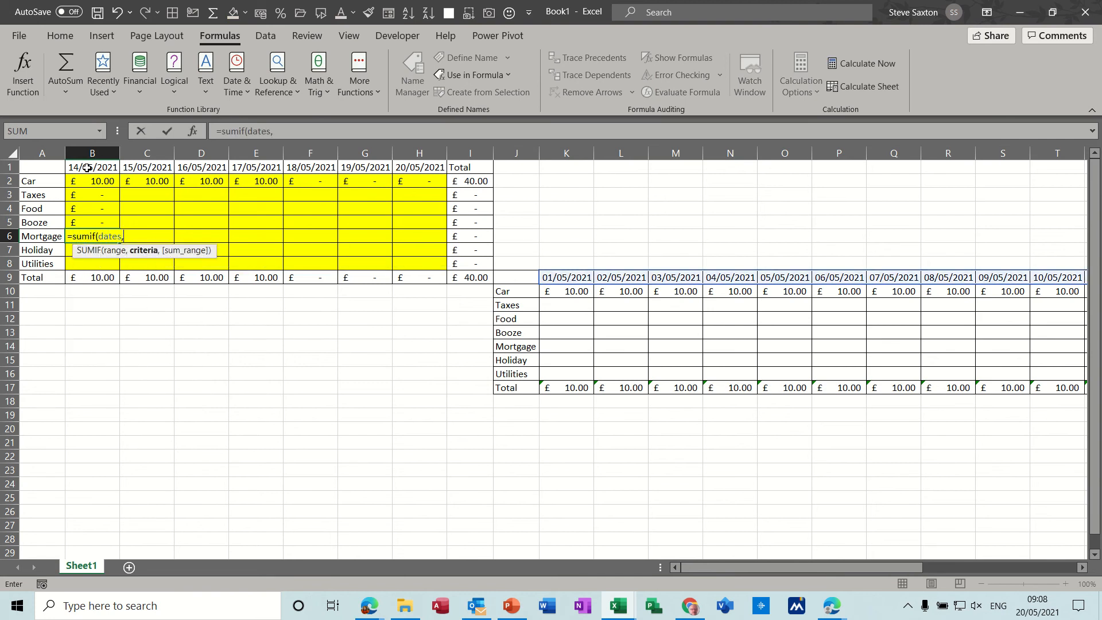
{"action": "left_click", "coordinate": [88, 166]}
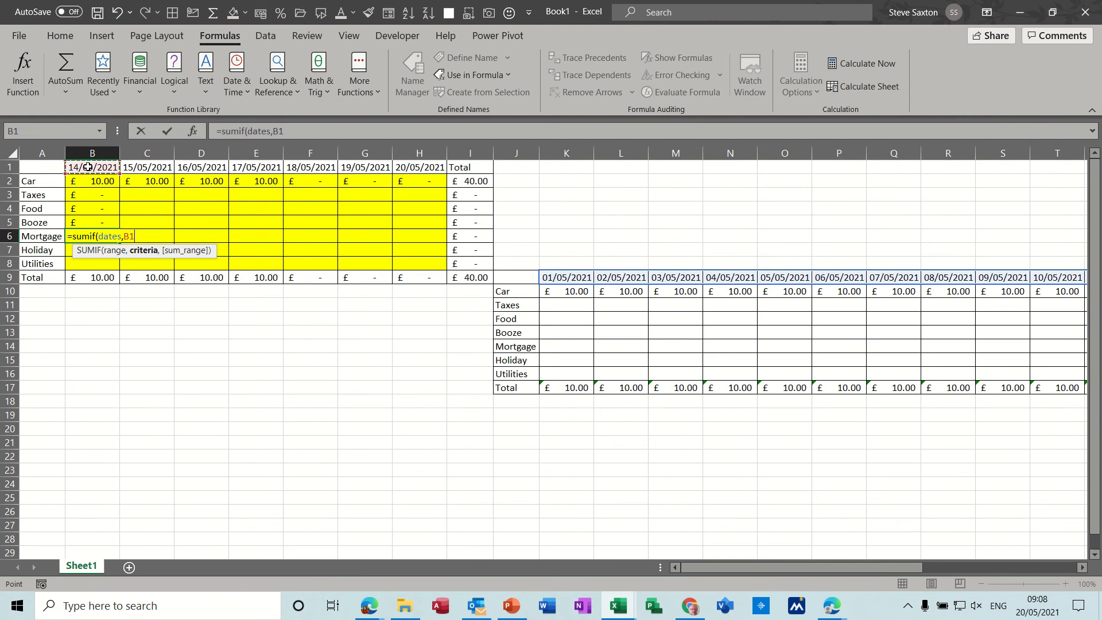
{"action": "type", "text": ",mort"}
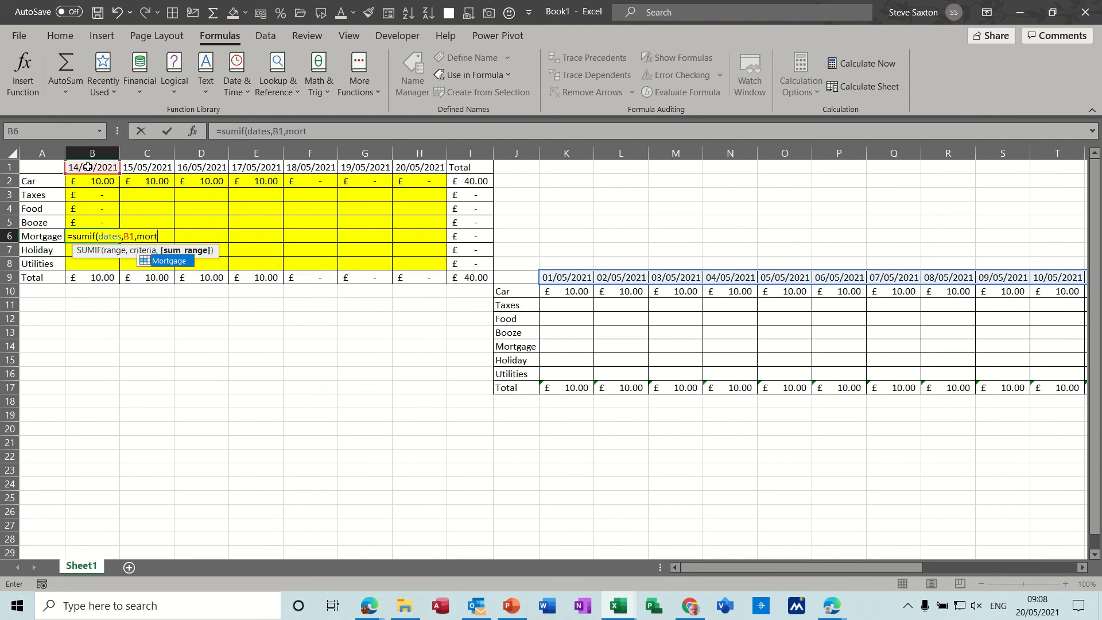
{"action": "type", "text": "gage"}
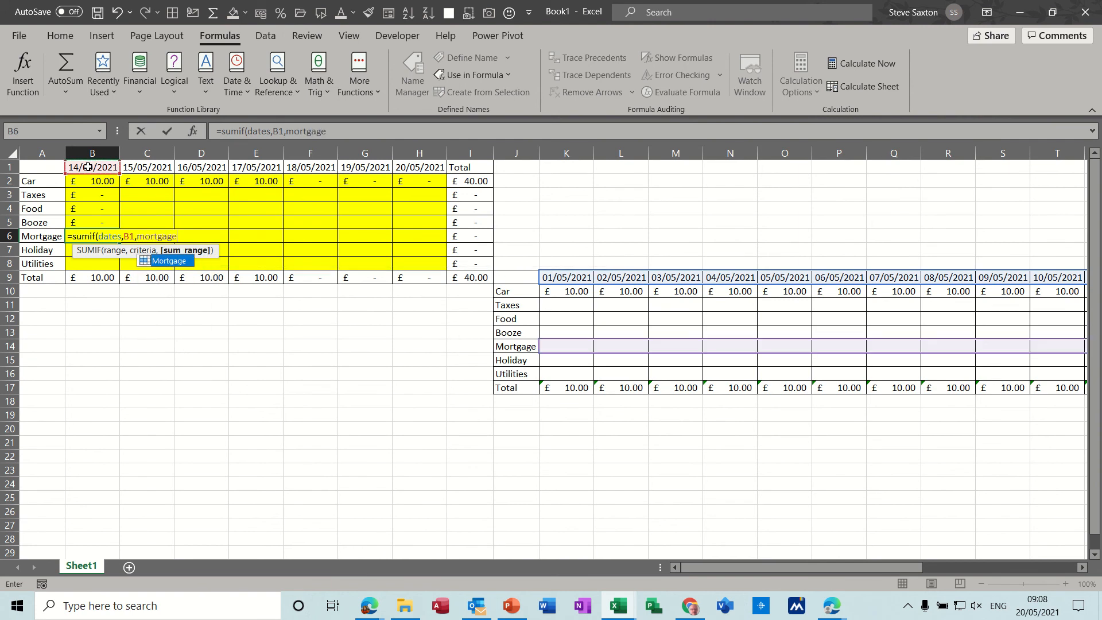
{"action": "key", "text": "Return"}
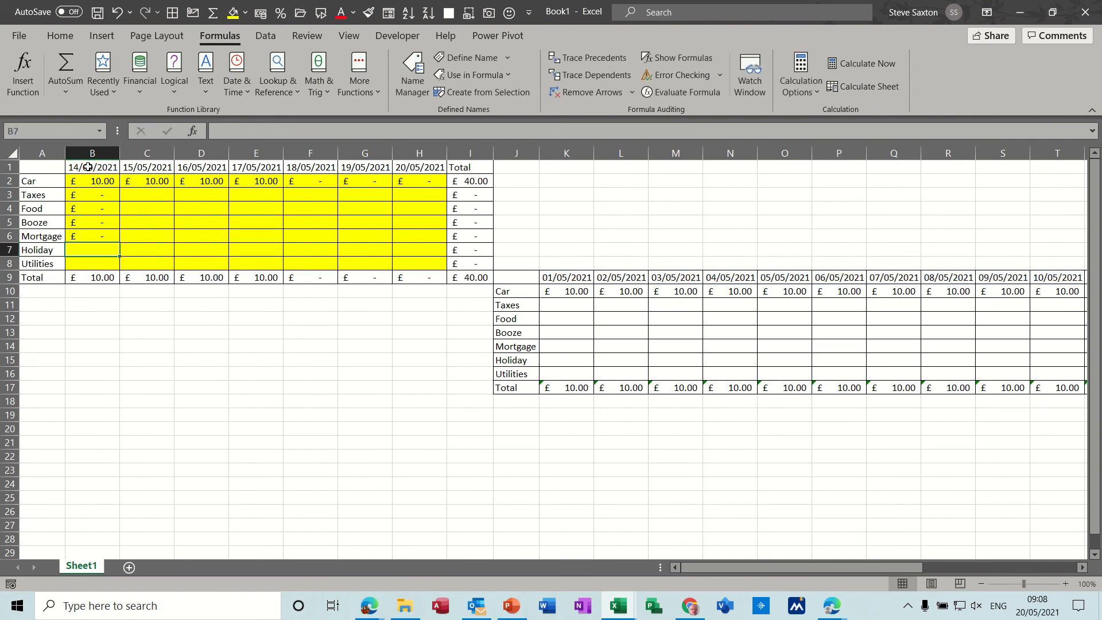
- Enter the formula =SUMIF(dates,B1,Holiday) in cell B7 for the Holiday row
{"action": "type", "text": "=umi"}
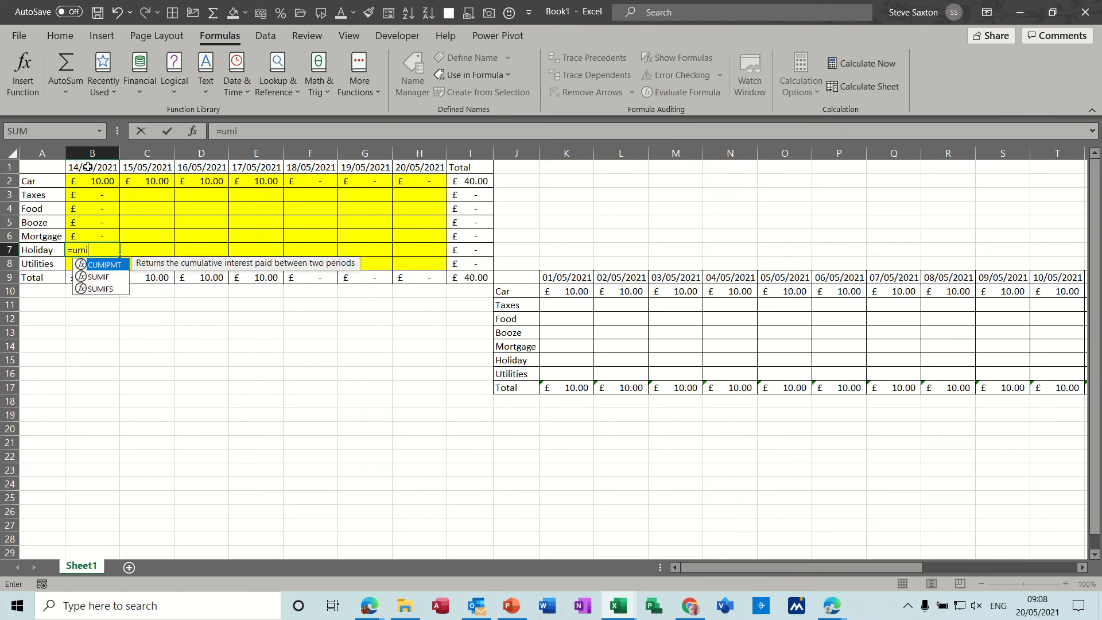
{"action": "type", "text": "f("}
{"action": "key", "text": "BackSpace"}
{"action": "key", "text": "BackSpace"}
{"action": "key", "text": "BackSpace"}
{"action": "key", "text": "BackSpace"}
{"action": "key", "text": "BackSpace"}
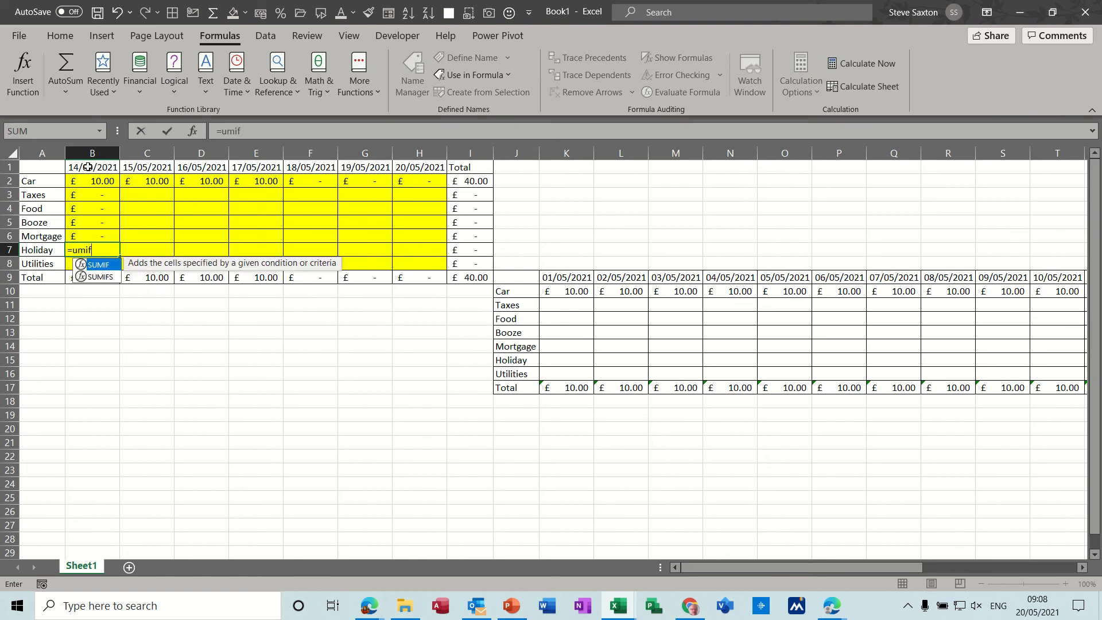
{"action": "type", "text": "sumif(date"}
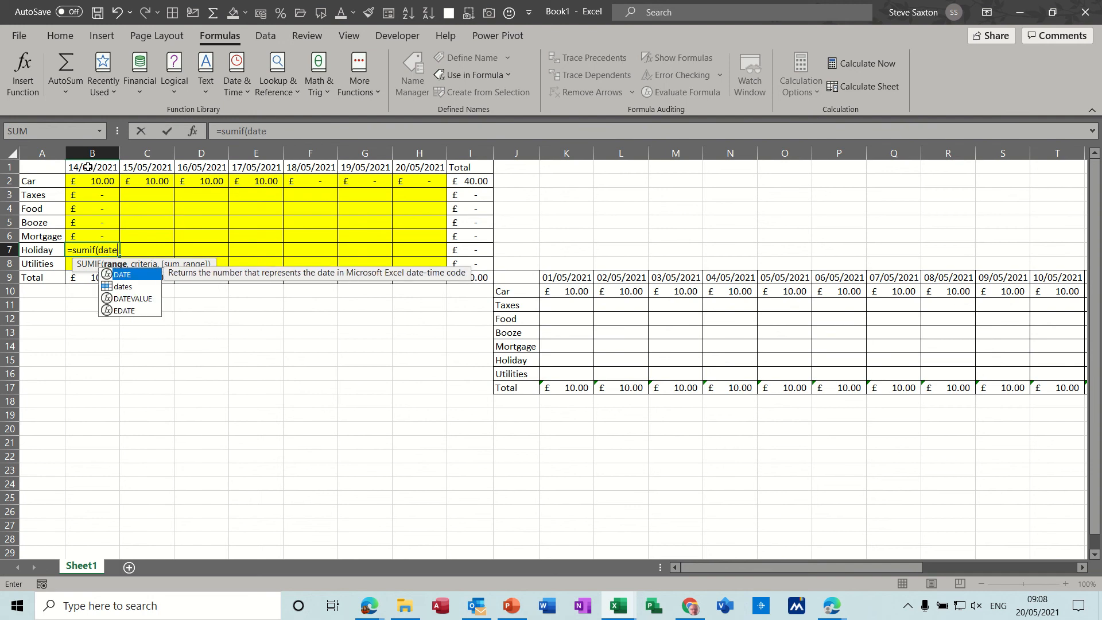
{"action": "type", "text": "s,"}
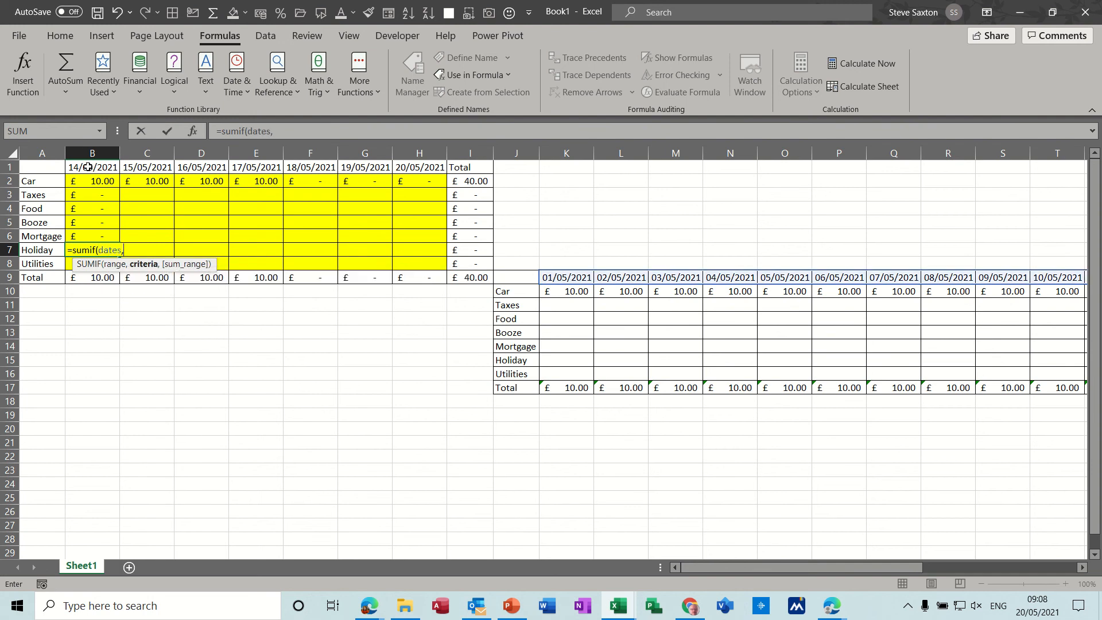
{"action": "left_click", "coordinate": [89, 167]}
{"action": "type", "text": "."}
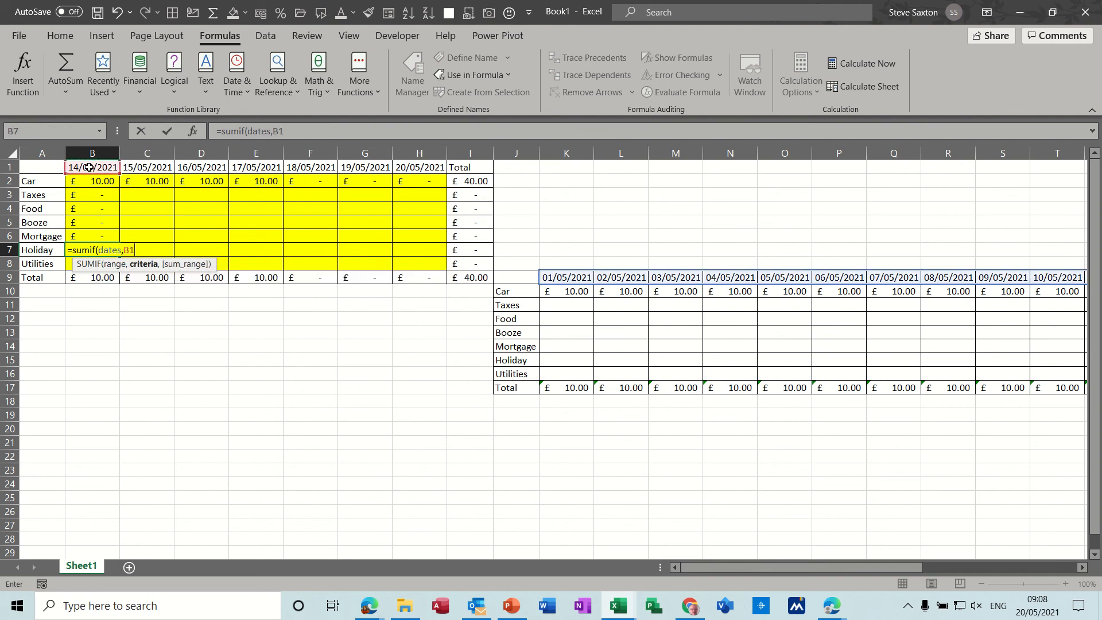
{"action": "type", "text": ",holida"}
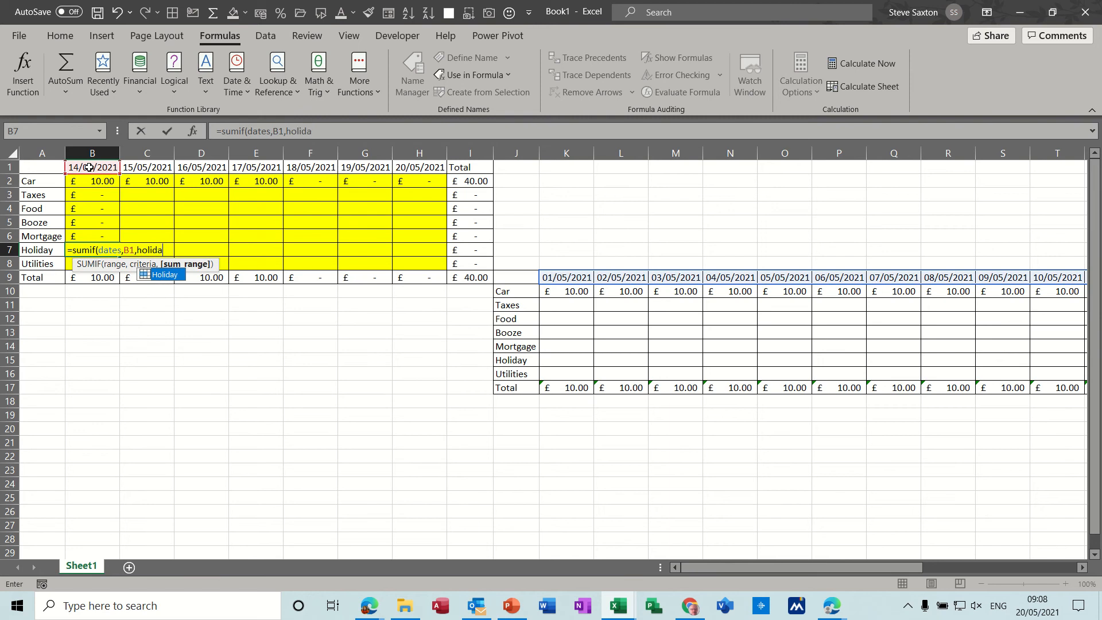
{"action": "type", "text": "y)"}
{"action": "key", "text": "Return"}
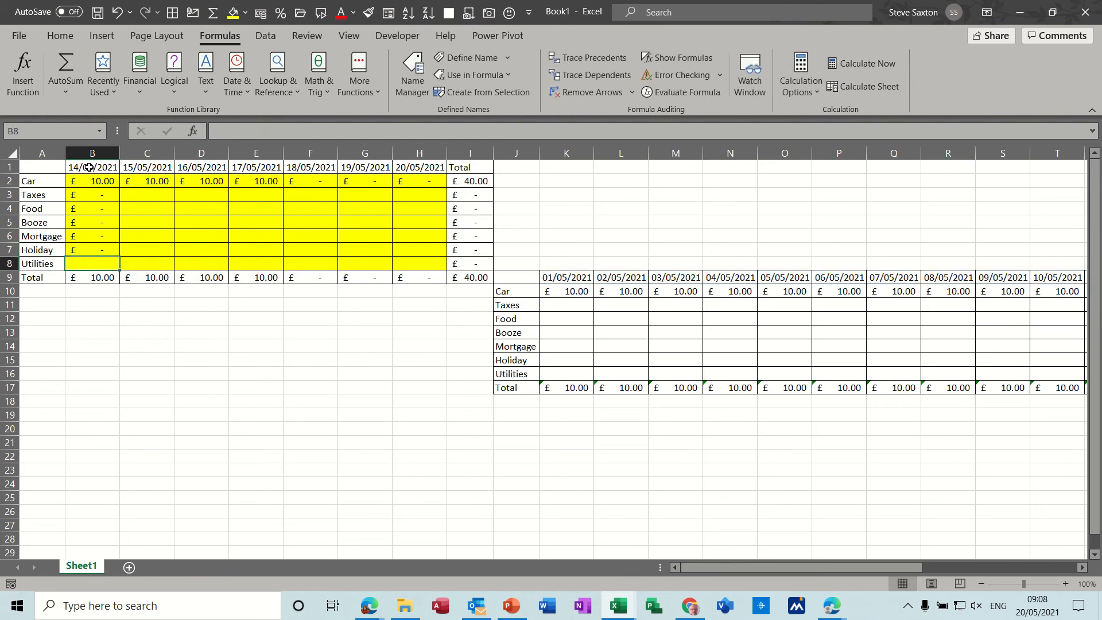
- Enter the formula =SUMIF(dates,B1,Utilities) in cell B8 for the Utilities row
{"action": "type", "text": "=sum"}
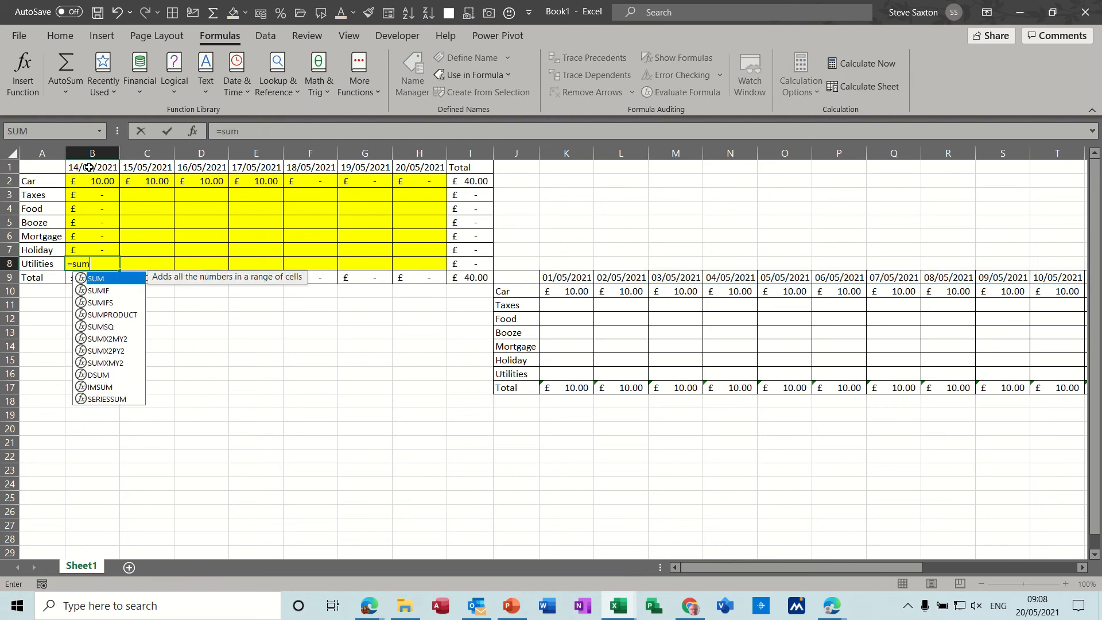
{"action": "type", "text": "if(dates"}
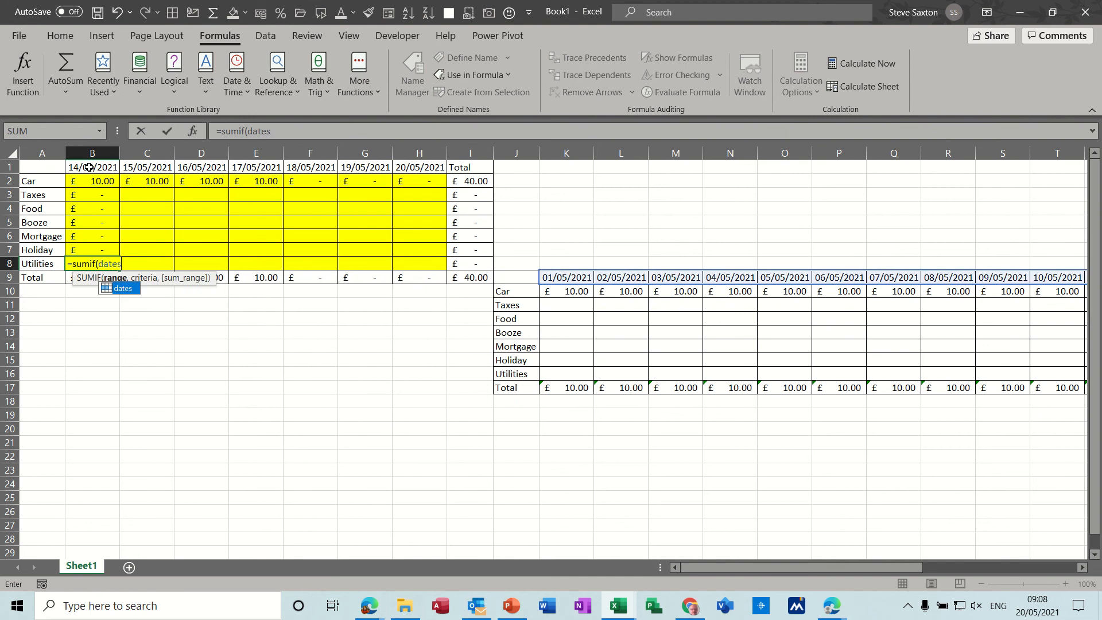
{"action": "type", "text": ","}
{"action": "left_click", "coordinate": [89, 167]}
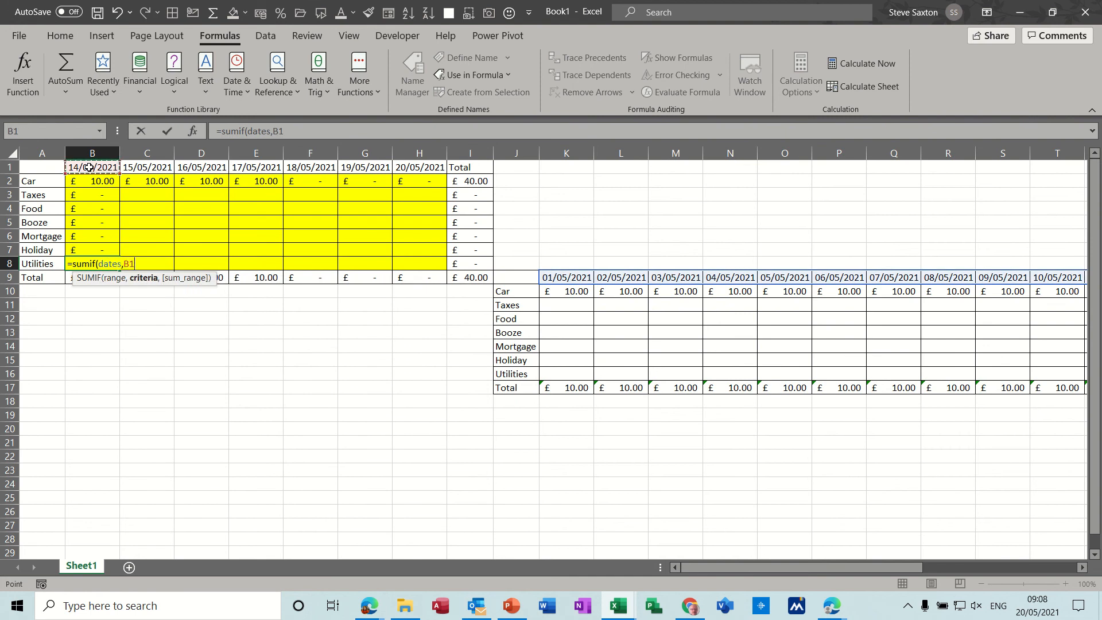
{"action": "type", "text": ",u"}
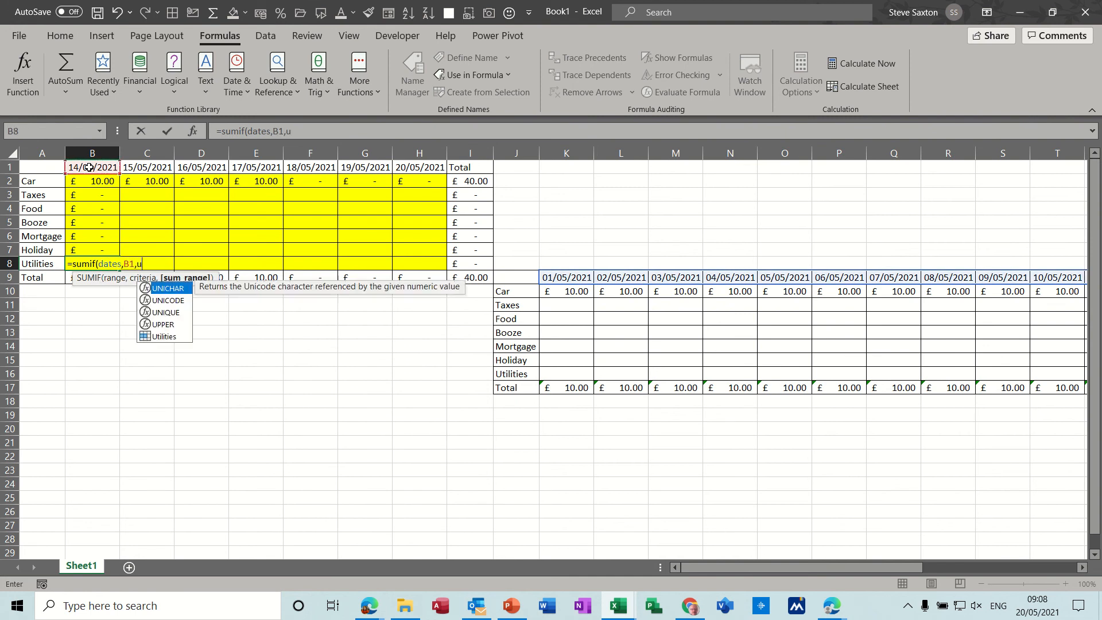
{"action": "type", "text": "tilities"}
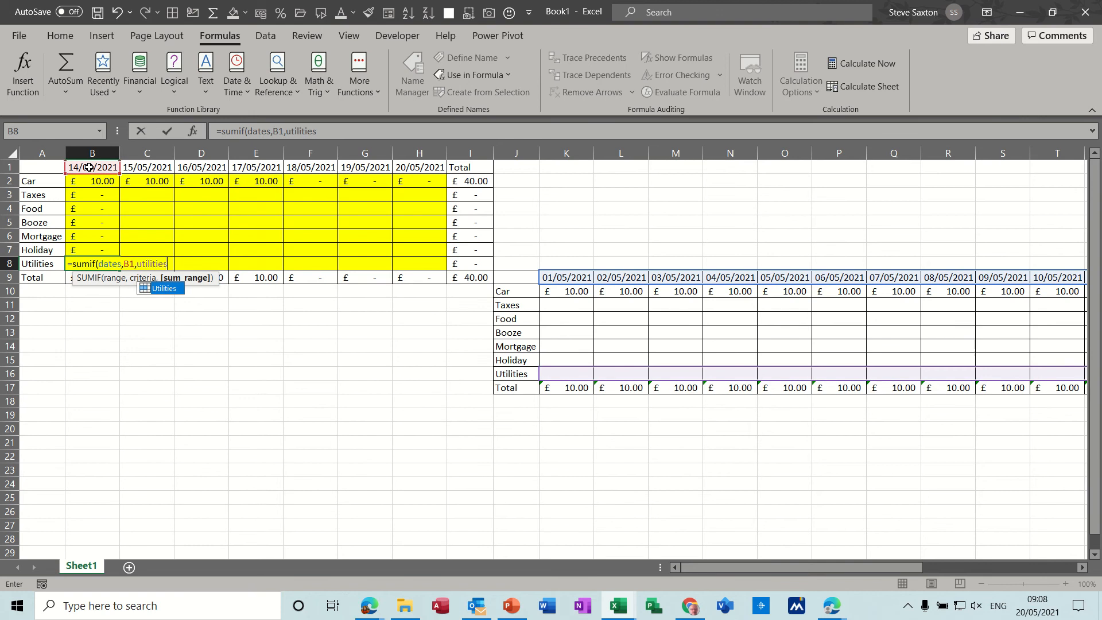
{"action": "key", "text": "Return"}
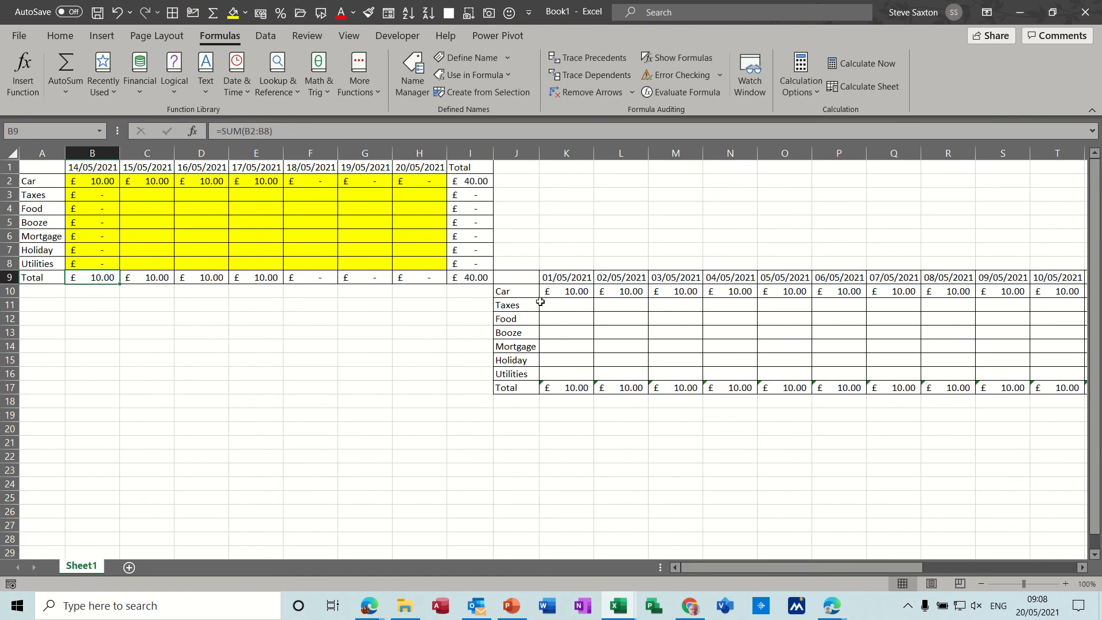
- Fill the 14/05/2021 Car amount in X10 of the daily grid down through the Utilities row, X16
{"action": "left_click", "coordinate": [561, 294]}
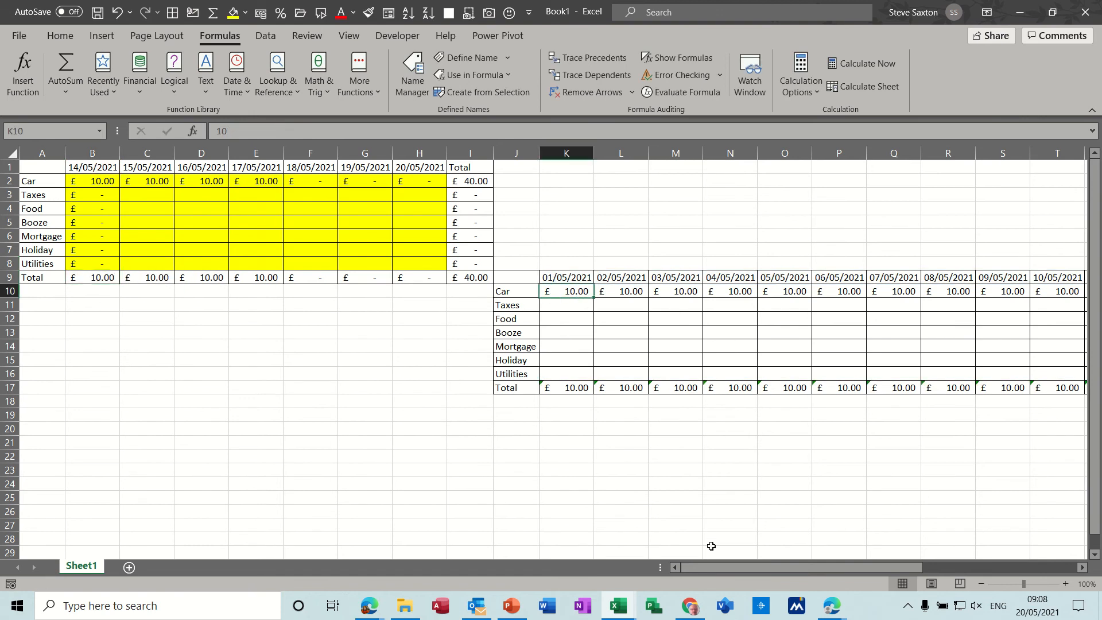
{"action": "left_click_drag", "start_coordinate": [714, 565], "coordinate": [785, 567]}
{"action": "left_click", "coordinate": [1022, 300]}
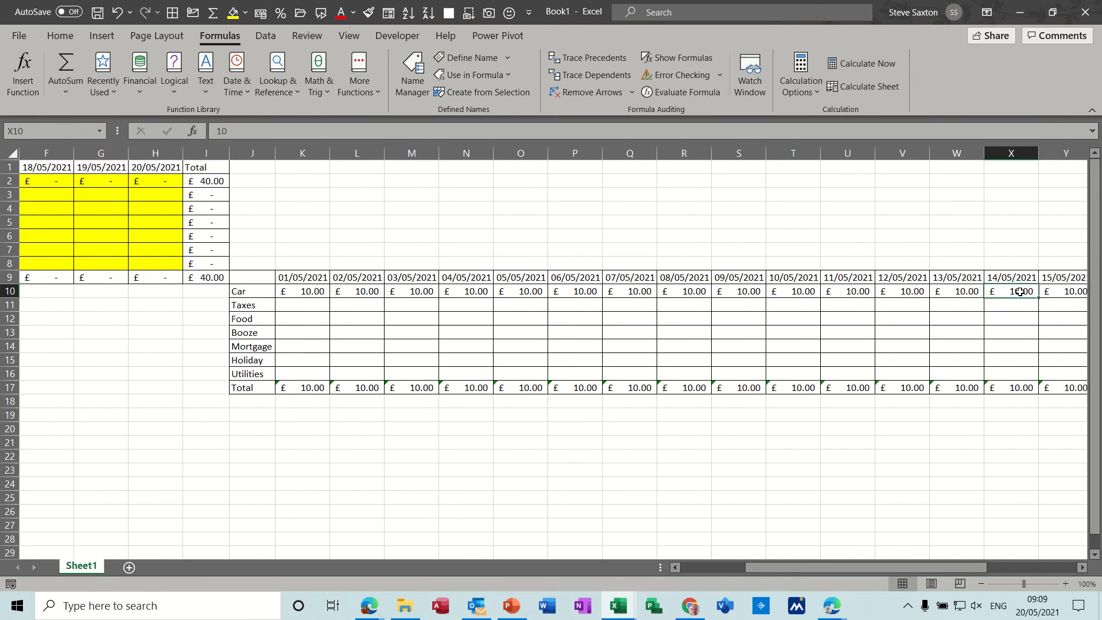
{"action": "left_click_drag", "start_coordinate": [1039, 298], "coordinate": [1039, 377]}
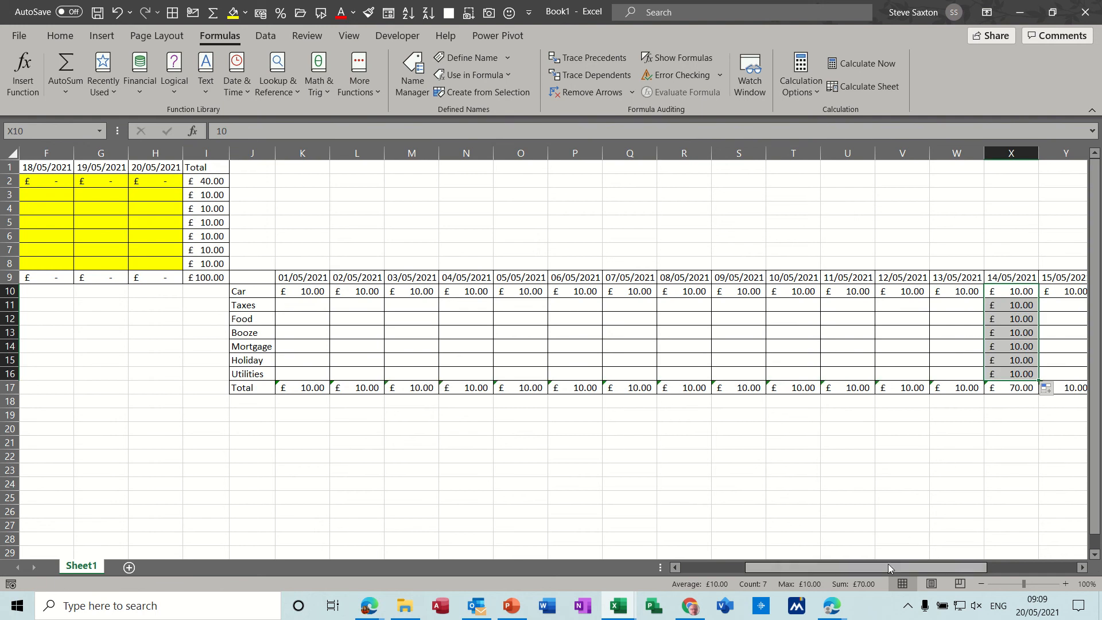
{"action": "left_click_drag", "start_coordinate": [884, 566], "coordinate": [794, 574]}
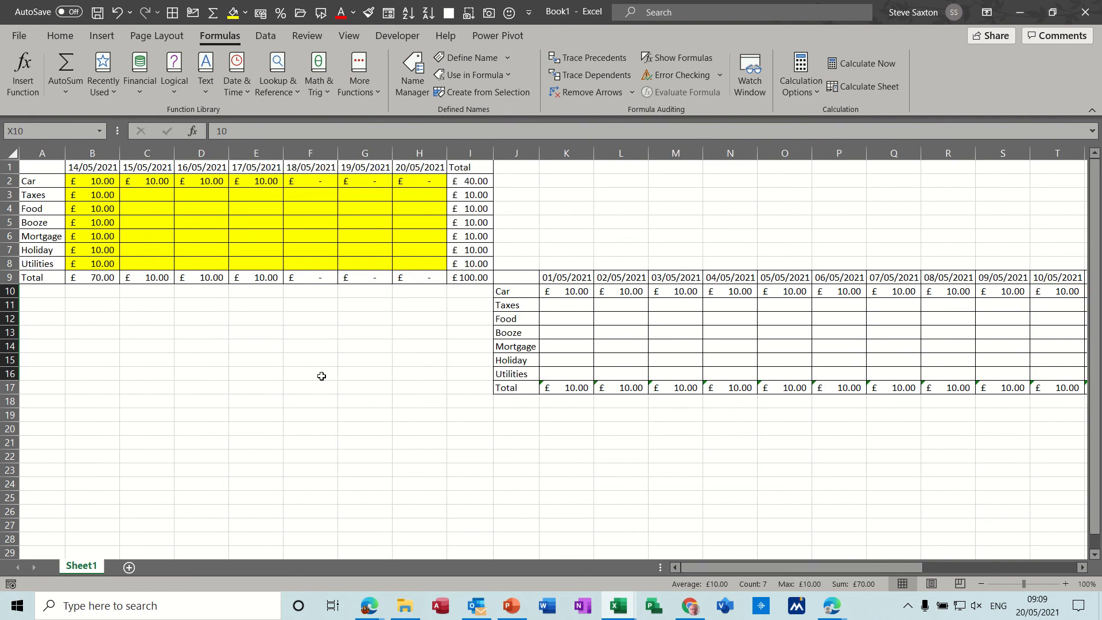
- Fill the SUMIF formulas in B3:B8 across the weekly table to column H
{"action": "left_click_drag", "start_coordinate": [107, 222], "coordinate": [108, 262]}
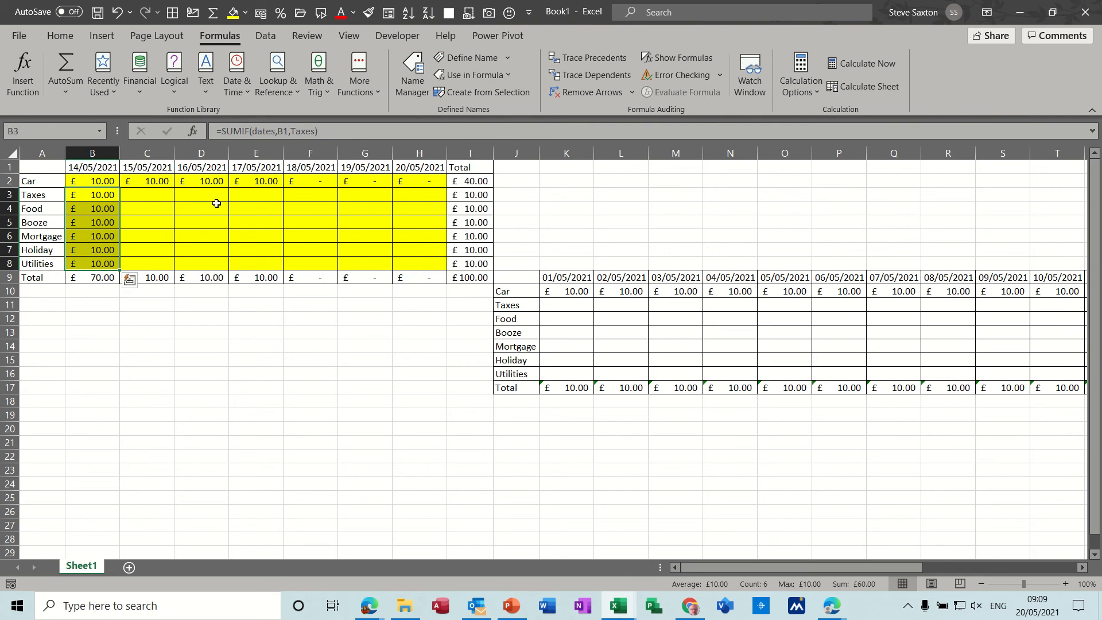
{"action": "left_click_drag", "start_coordinate": [121, 271], "coordinate": [423, 259]}
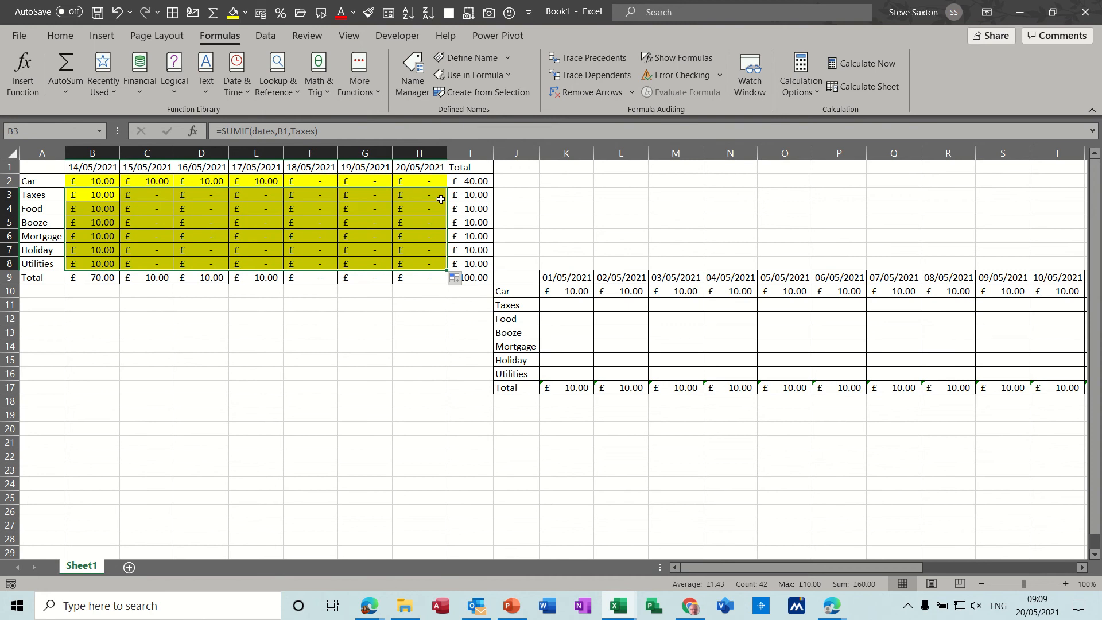
{"action": "left_click", "coordinate": [383, 203]}
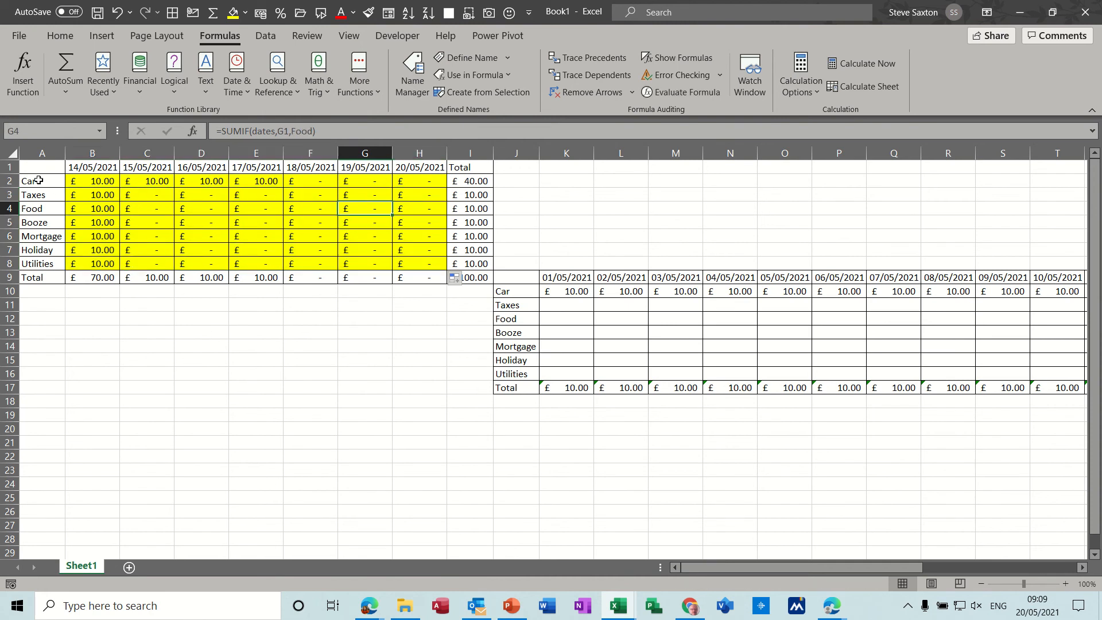
- Insert a 3-D pie chart of the categories A2:A8 against the totals I2:I8 and place it directly below the weekly table
{"action": "left_click_drag", "start_coordinate": [39, 181], "coordinate": [38, 261]}
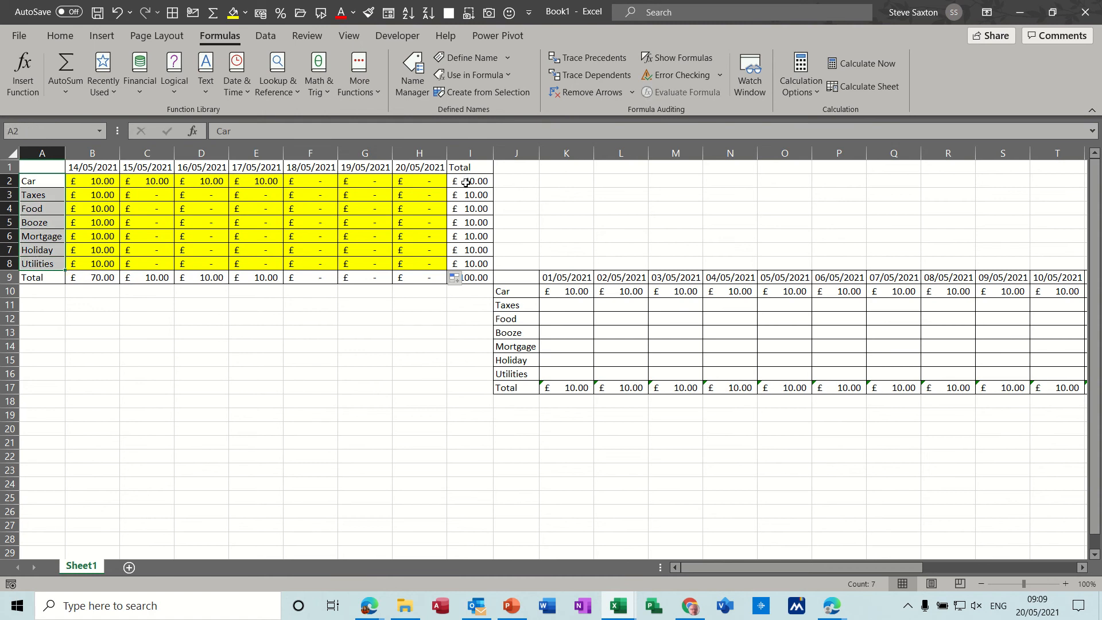
{"action": "left_click_drag", "start_coordinate": [466, 183], "coordinate": [468, 264]}
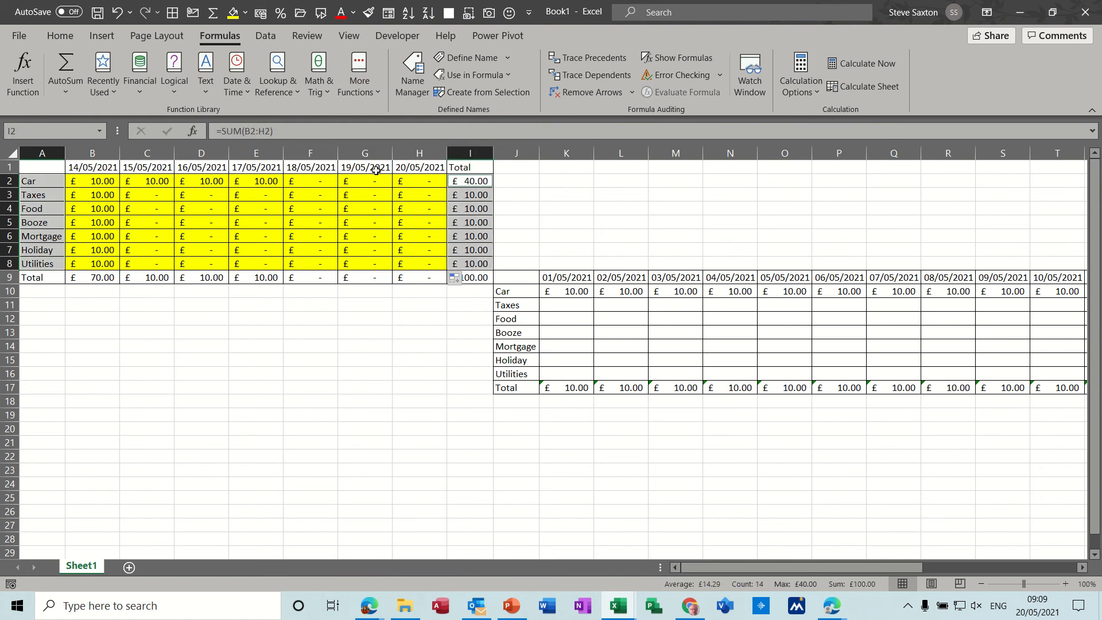
{"action": "left_click", "coordinate": [101, 35]}
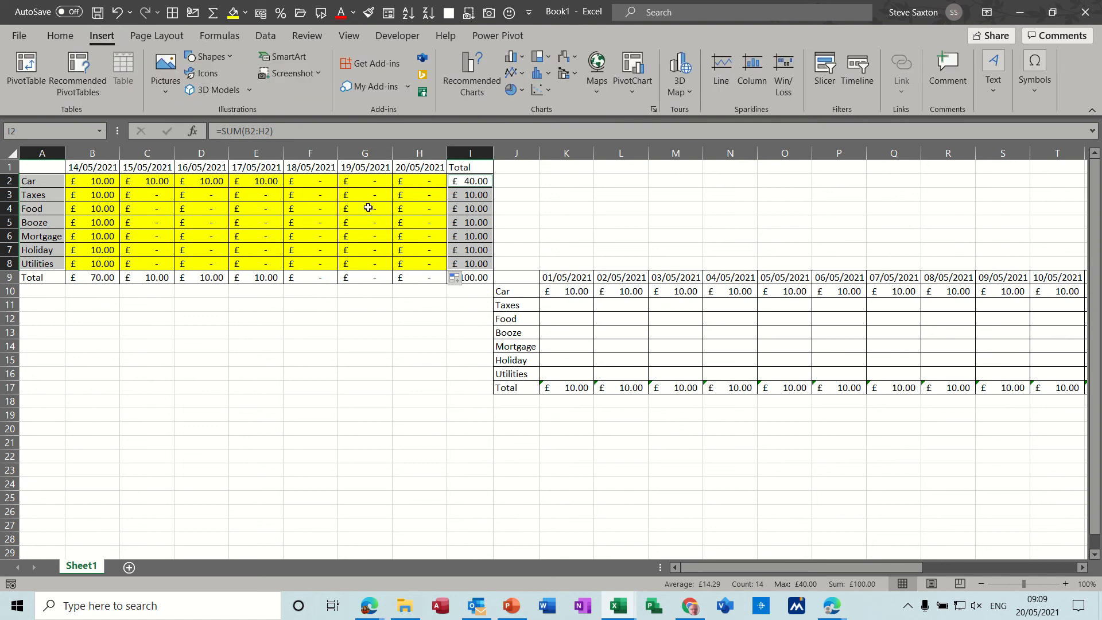
{"action": "left_click", "coordinate": [523, 90]}
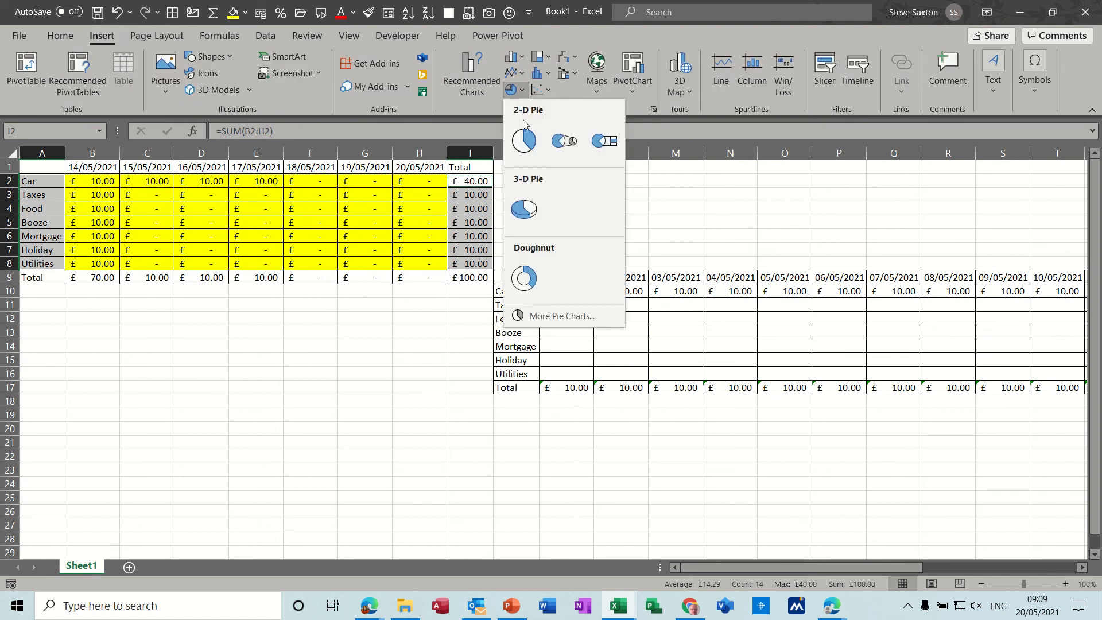
{"action": "left_click", "coordinate": [532, 208]}
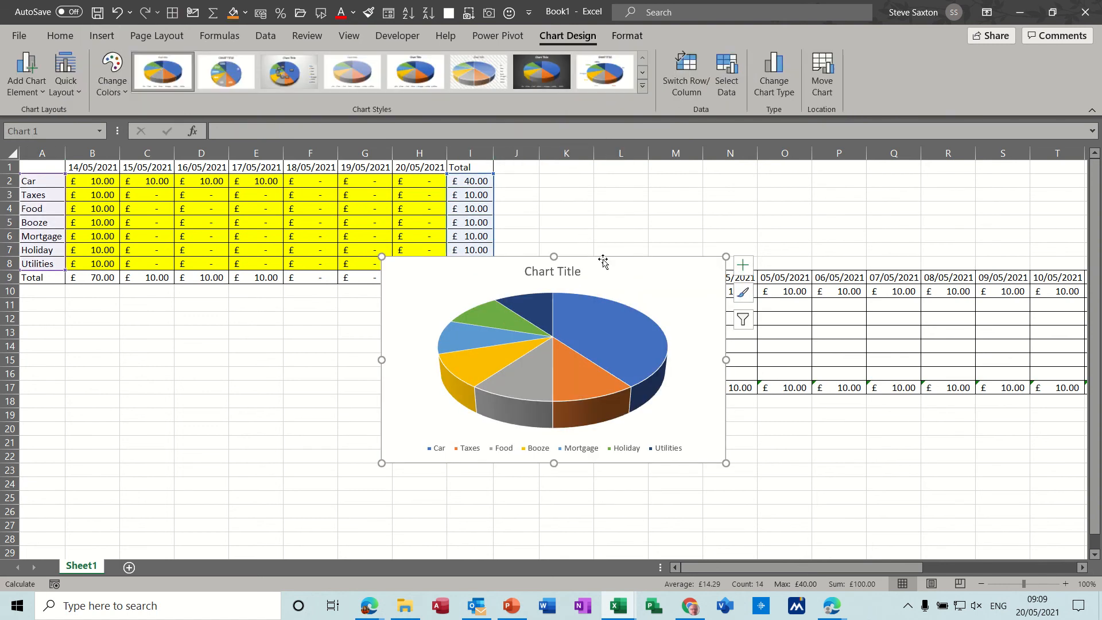
{"action": "left_click_drag", "start_coordinate": [595, 260], "coordinate": [232, 291]}
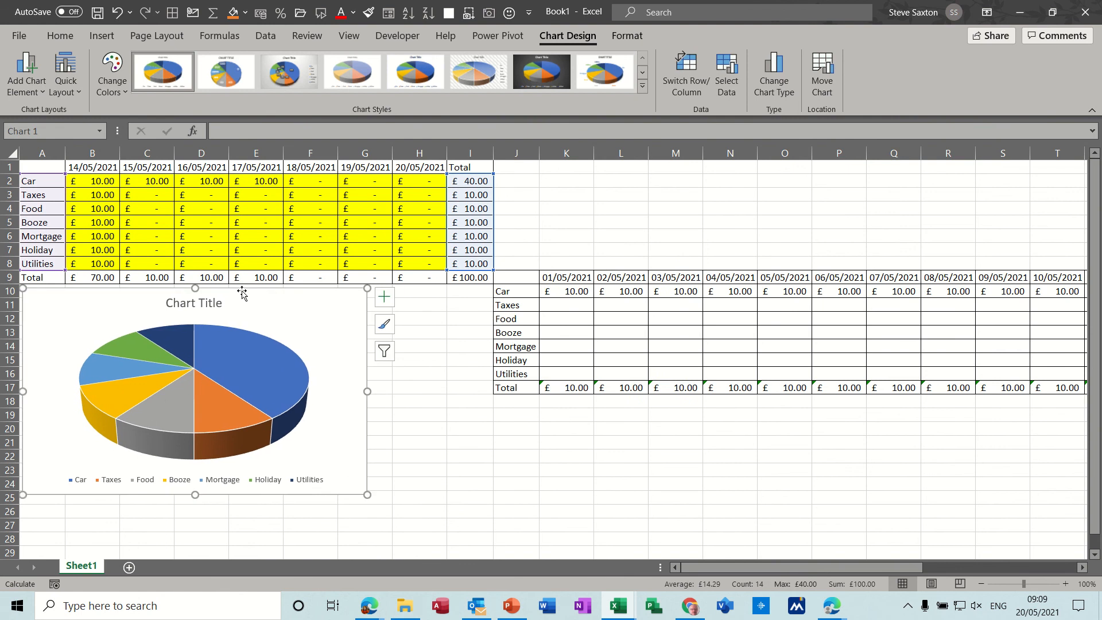
- Apply the dark grey background chart style to the pie chart and delete its legend
{"action": "left_click", "coordinate": [538, 80]}
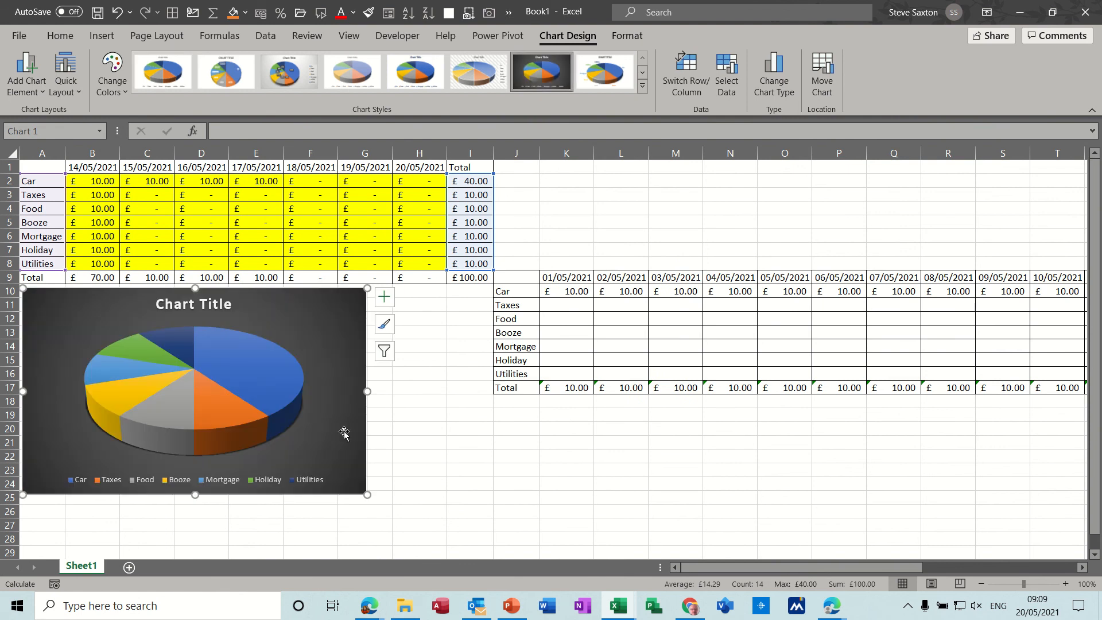
{"action": "left_click", "coordinate": [299, 481]}
{"action": "key", "text": "Delete"}
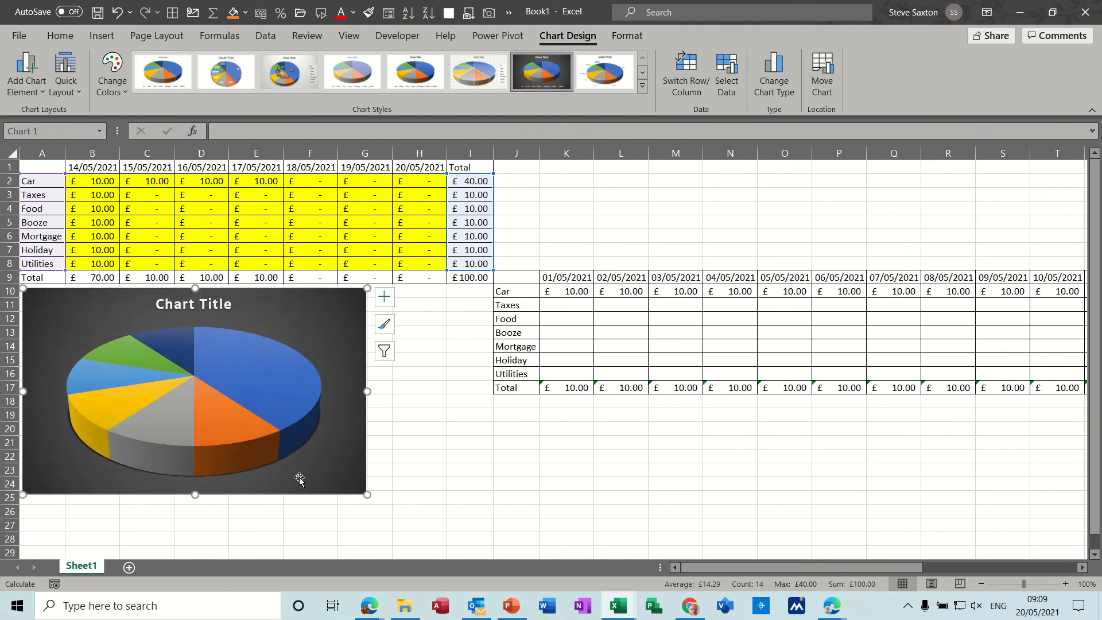
- Add data labels to the pie chart that show category name and percentage instead of value
{"action": "right_click", "coordinate": [233, 380]}
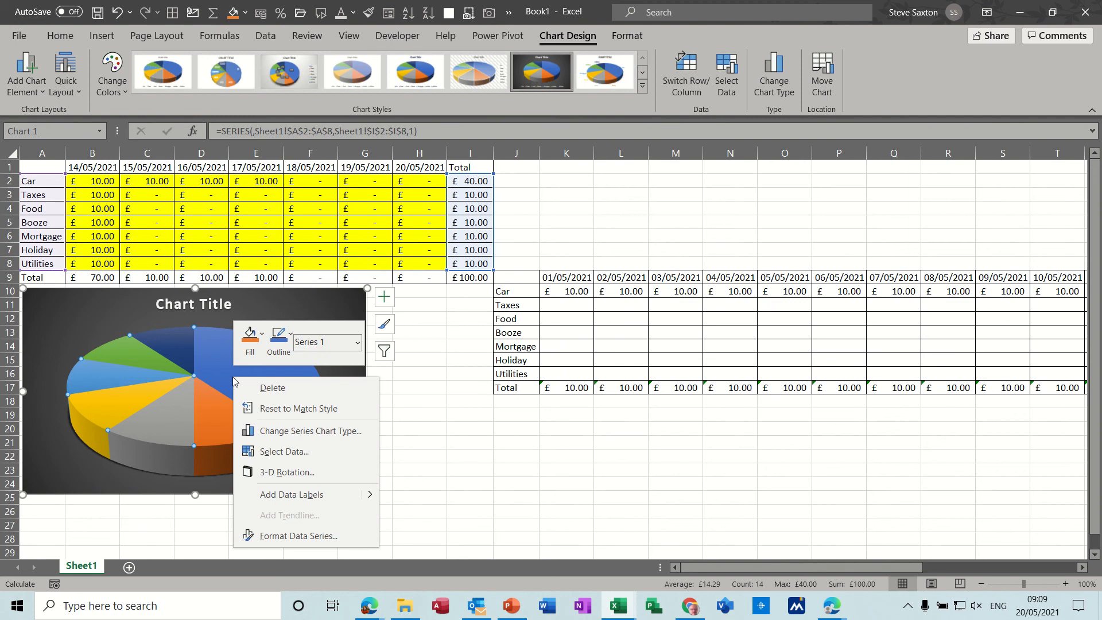
{"action": "key", "text": "Escape"}
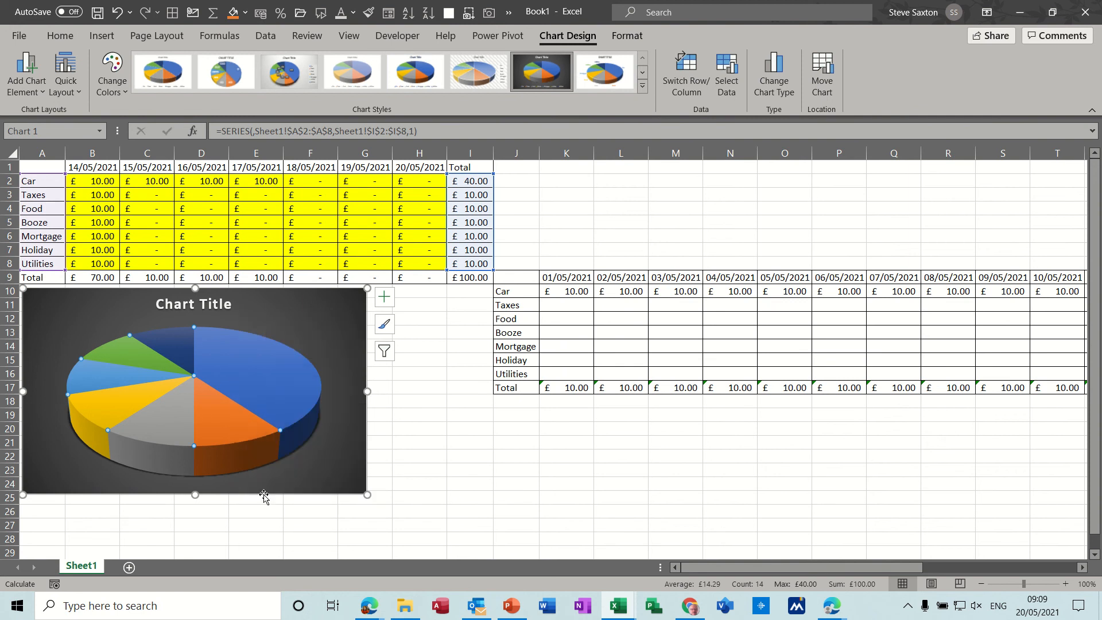
{"action": "right_click", "coordinate": [234, 381]}
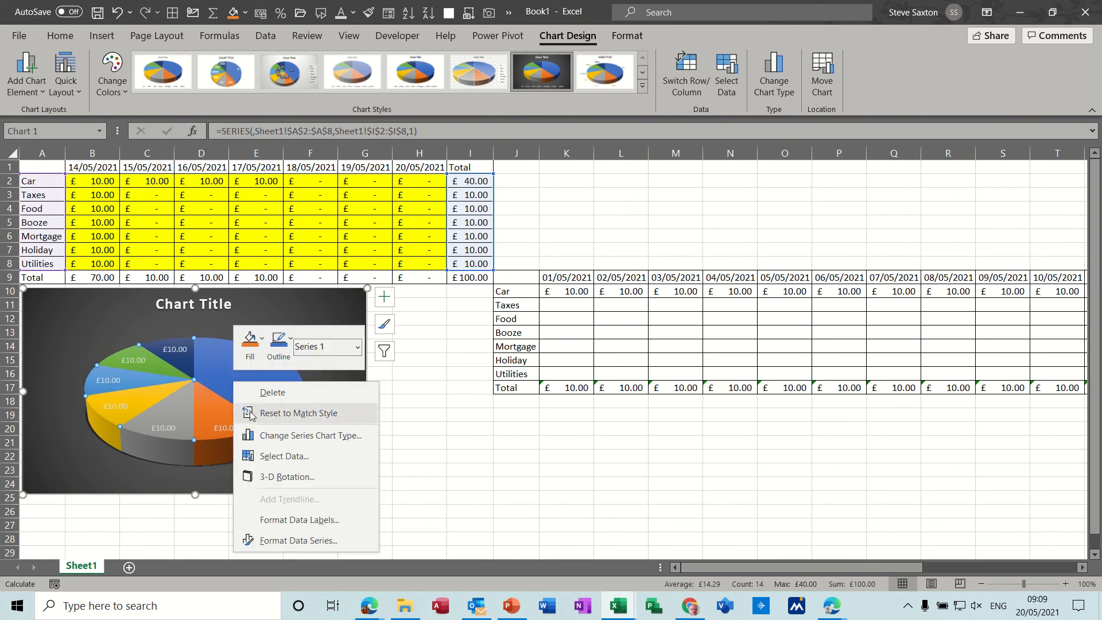
{"action": "left_click", "coordinate": [271, 518]}
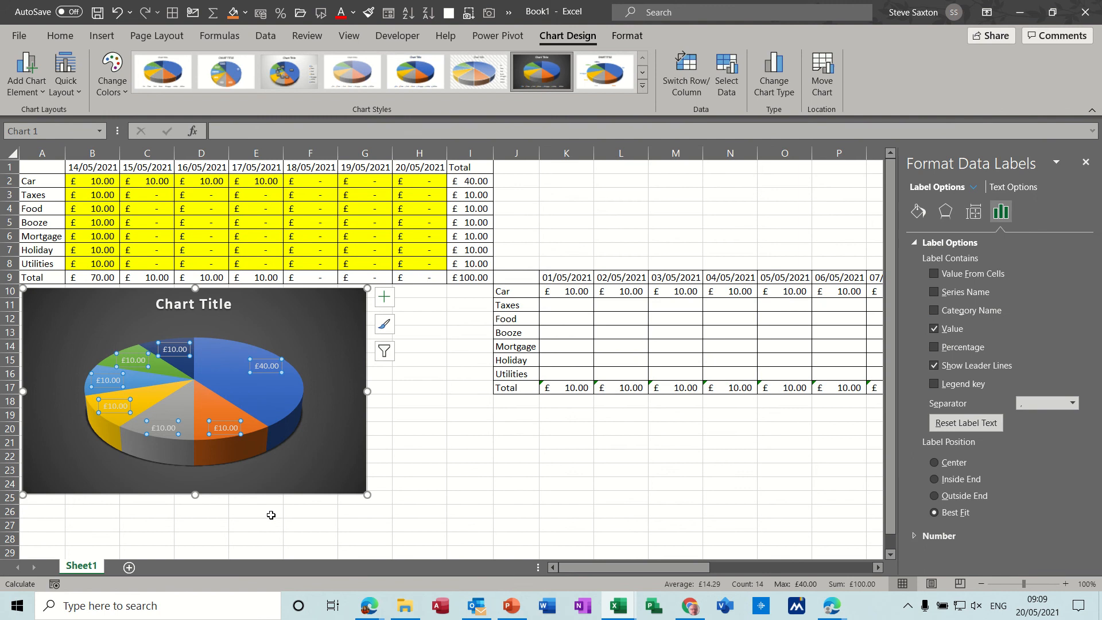
{"action": "left_click", "coordinate": [934, 347]}
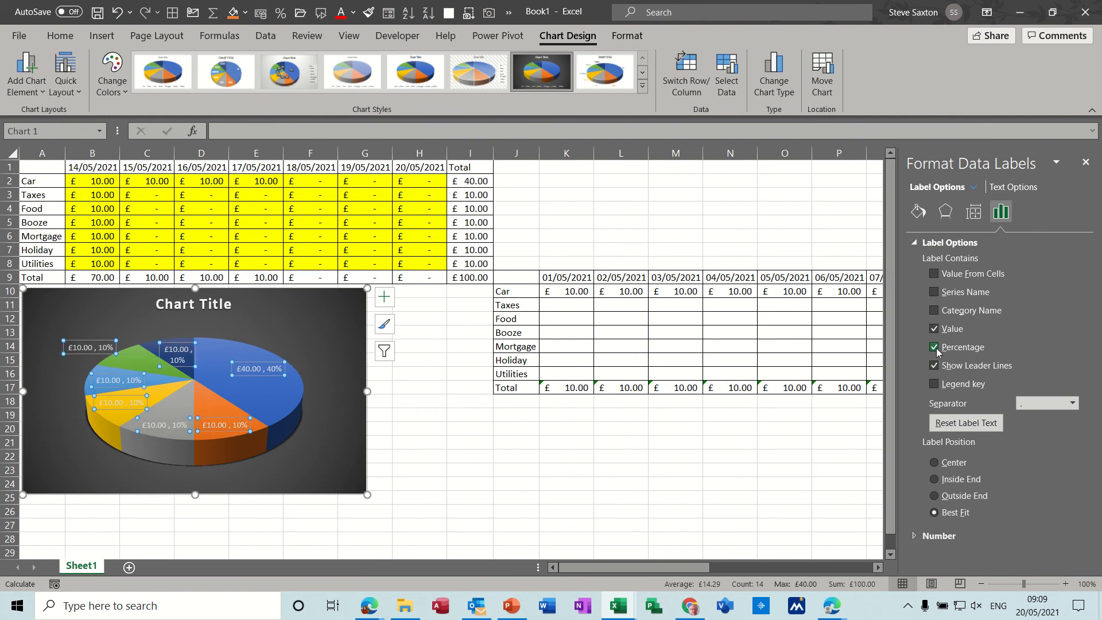
{"action": "left_click", "coordinate": [934, 311]}
{"action": "left_click", "coordinate": [934, 329]}
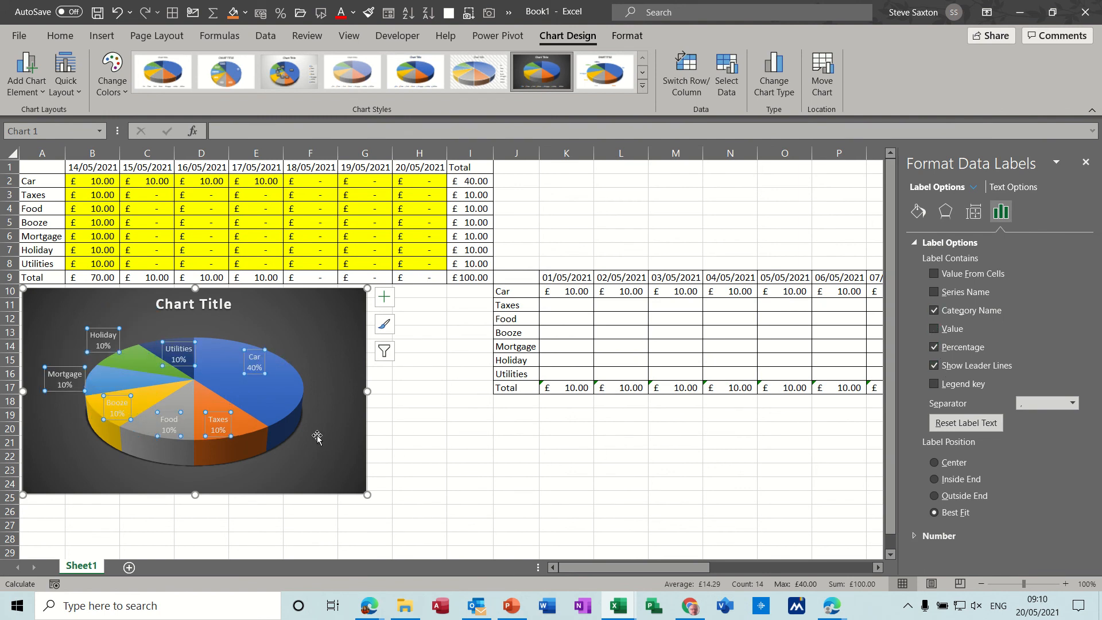
{"action": "left_click", "coordinate": [1086, 162]}
- Delete the pie chart's title and deselect the chart
{"action": "left_click", "coordinate": [226, 311]}
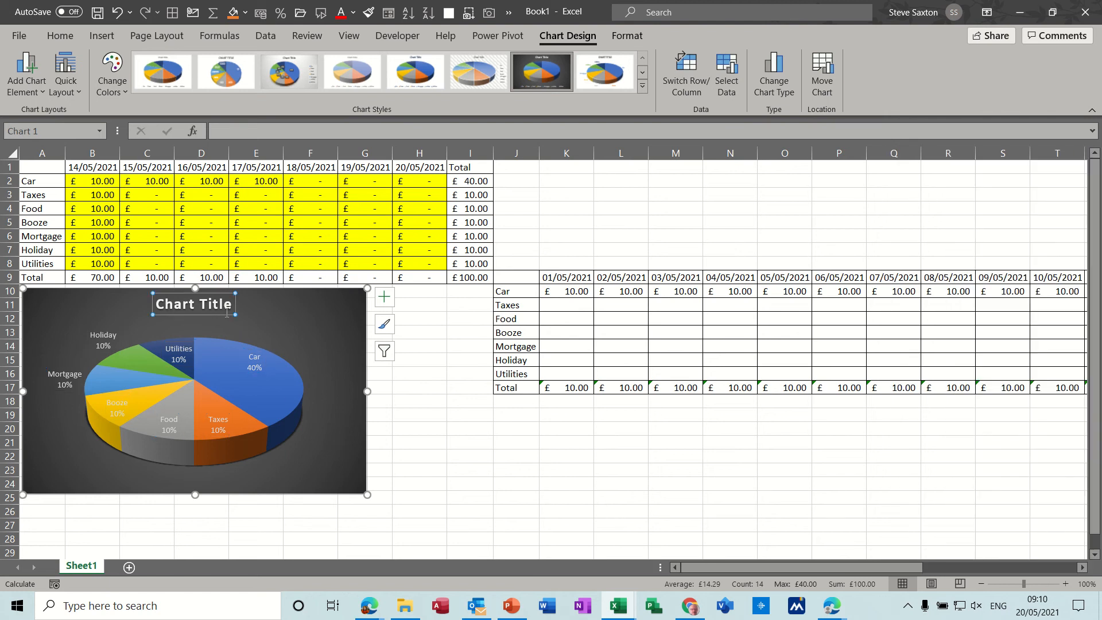
{"action": "key", "text": "Delete"}
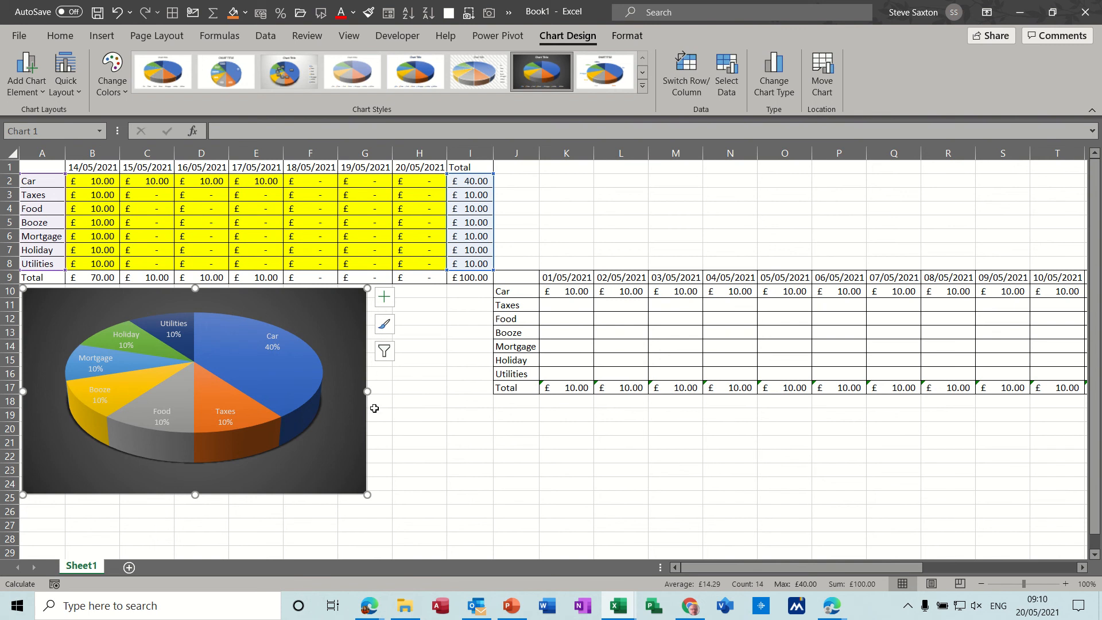
{"action": "left_click", "coordinate": [411, 404]}
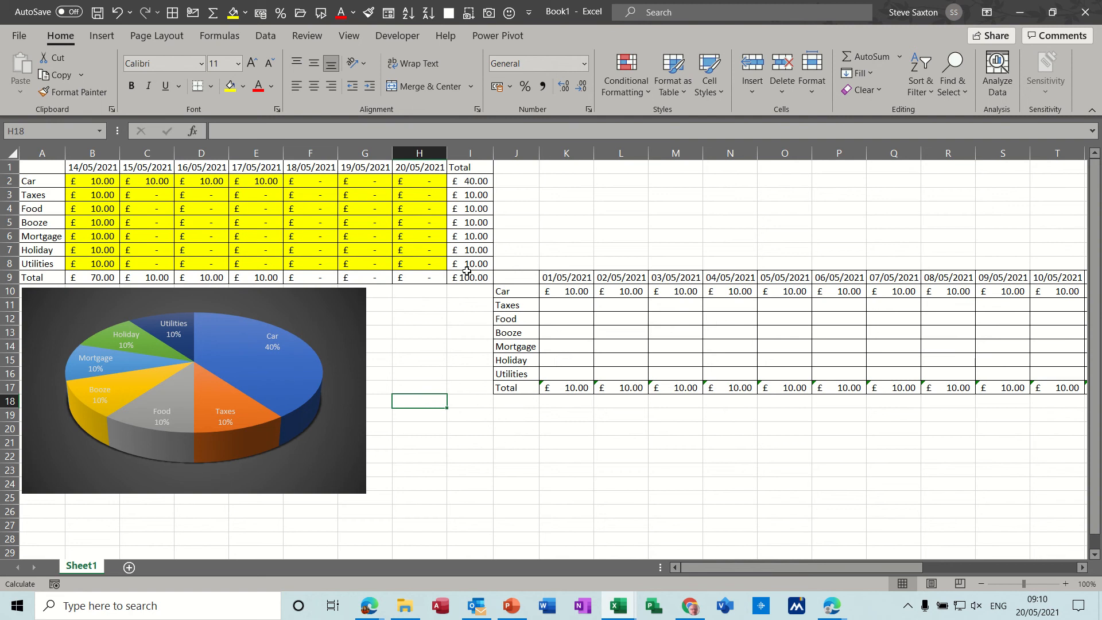
- Switch to the Household expenses workbook and examine the monthly and annual Fuel formulas in M3 and N3 of the Actual Spend sheet
{"action": "left_click", "coordinate": [515, 415]}
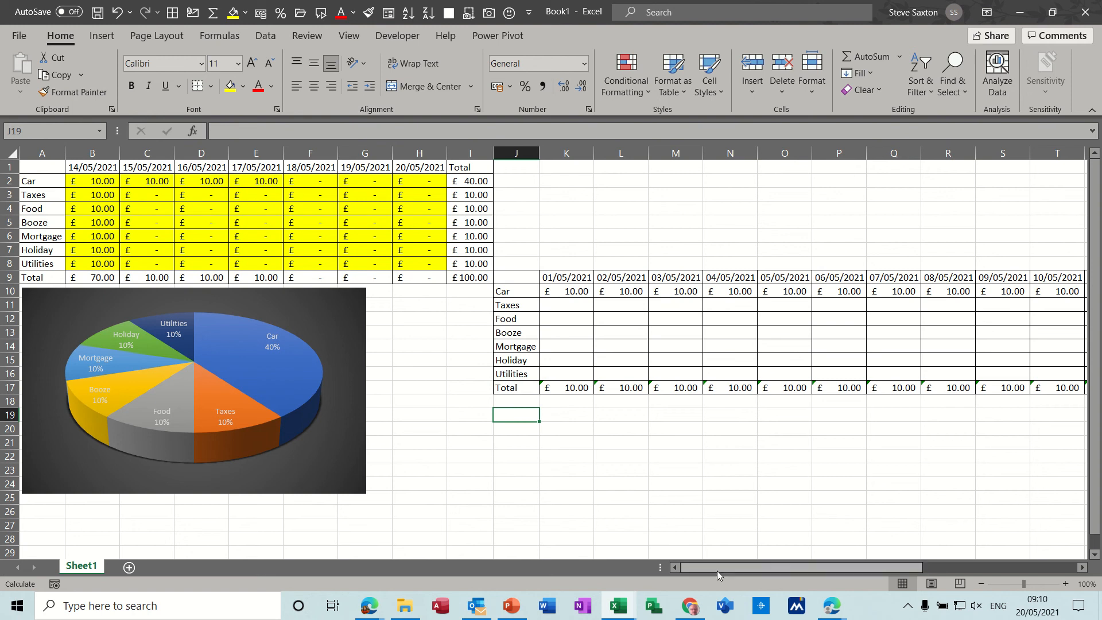
{"action": "left_click_drag", "start_coordinate": [718, 566], "coordinate": [753, 577]}
{"action": "left_click", "coordinate": [618, 606]}
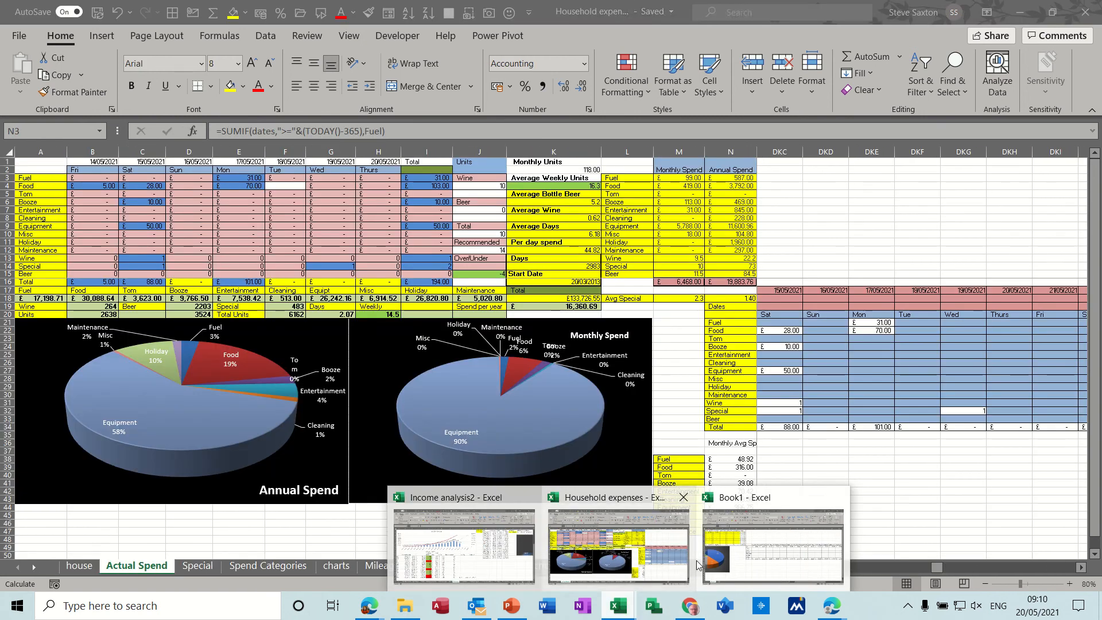
{"action": "left_click", "coordinate": [686, 566]}
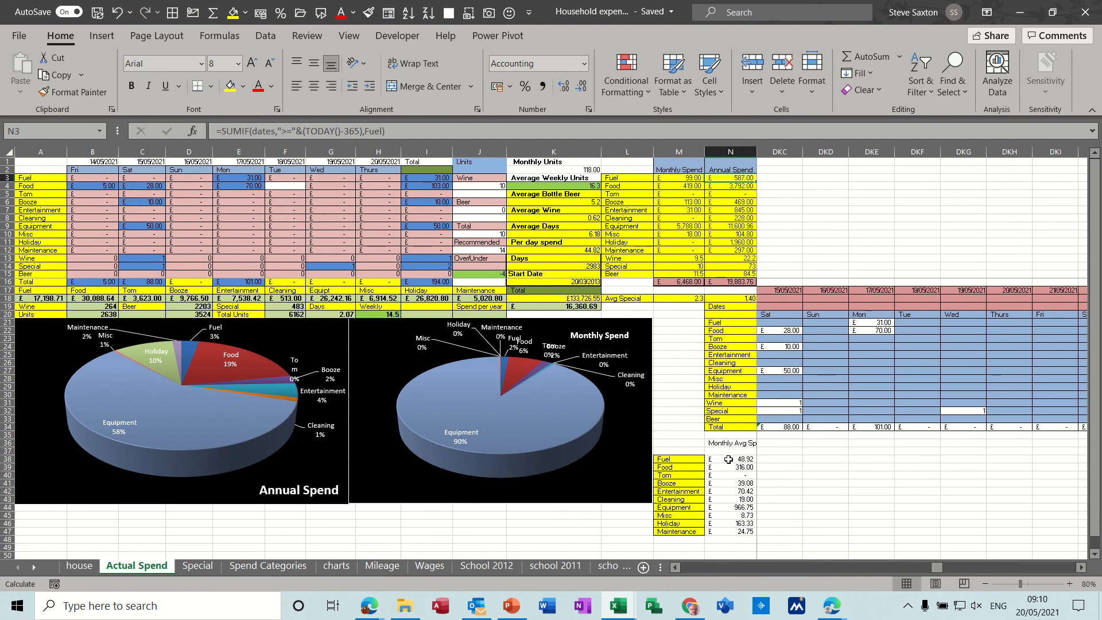
{"action": "left_click", "coordinate": [677, 182]}
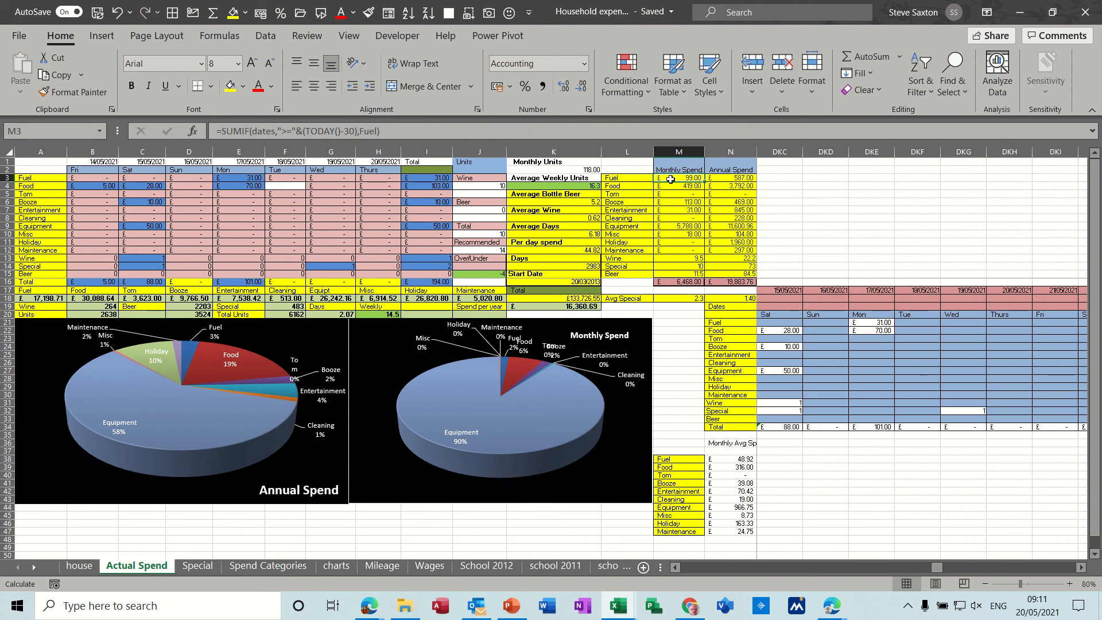
{"action": "left_click", "coordinate": [728, 179]}
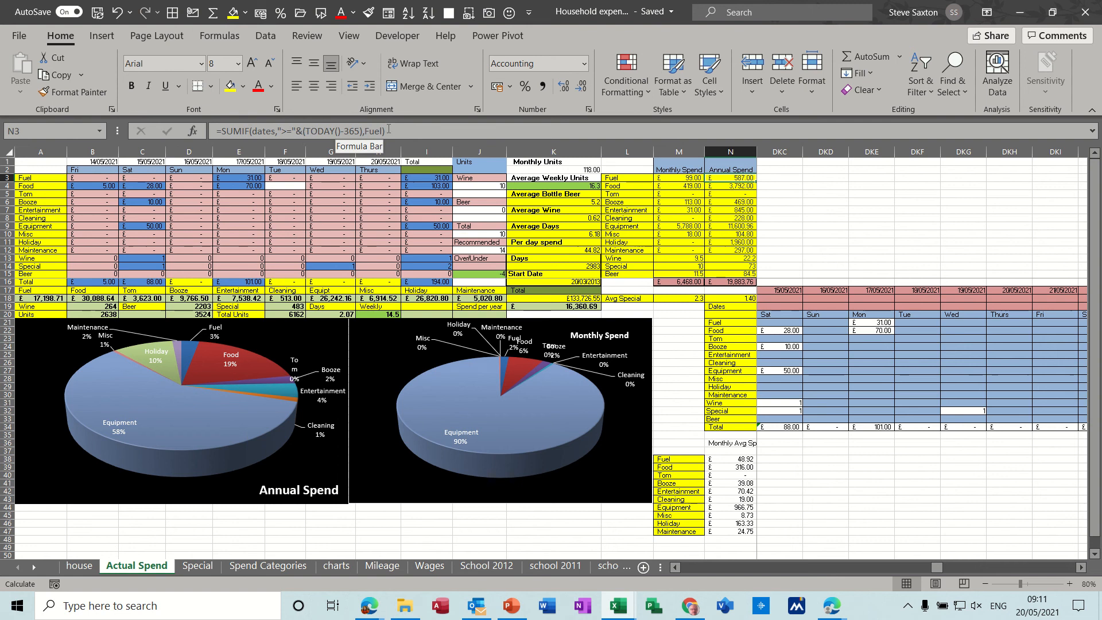
- Copy the annual Fuel formula from N3 and enter it in J19 of Book1 as =SUMIF(dates,">="&(TODAY()-365),Fuel)
{"action": "left_click_drag", "start_coordinate": [390, 131], "coordinate": [226, 129]}
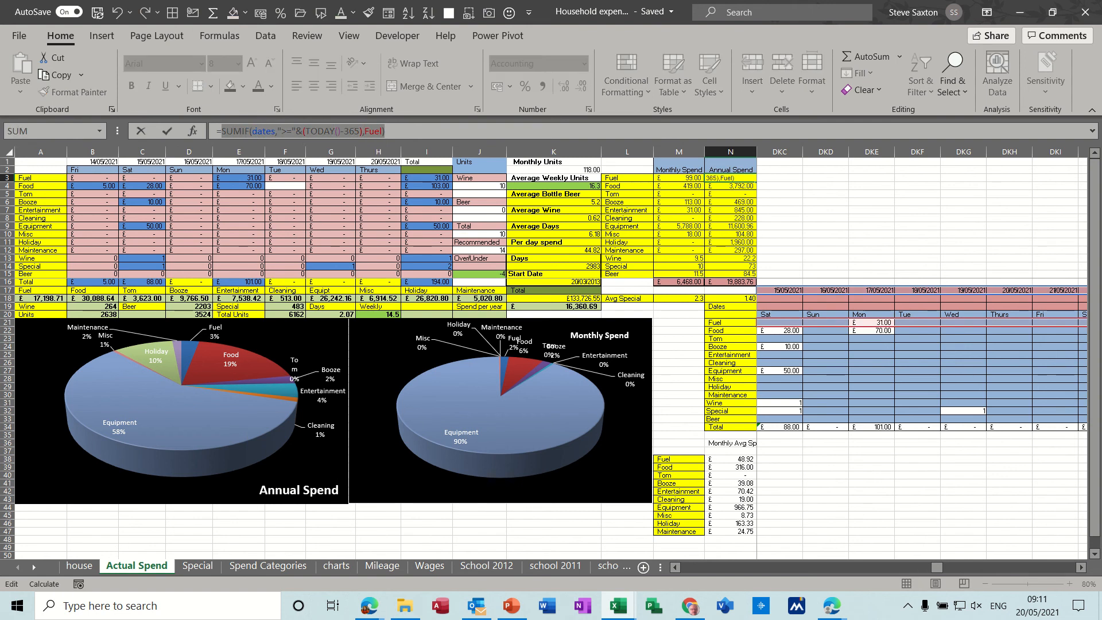
{"action": "key", "text": "ctrl+c"}
{"action": "left_click", "coordinate": [167, 130]}
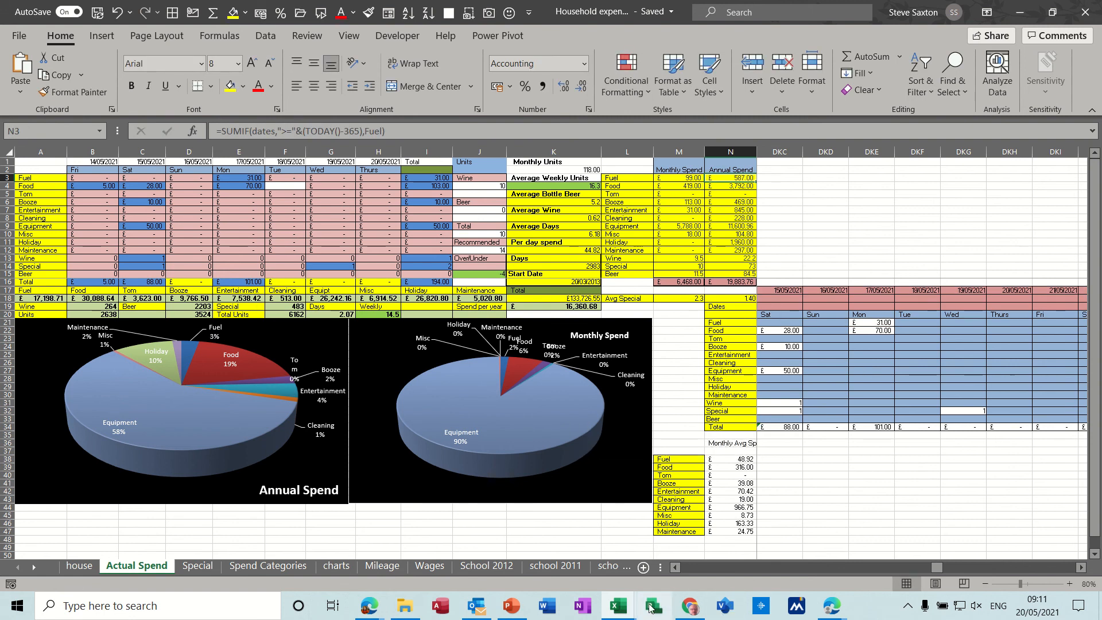
{"action": "mouse_move", "coordinate": [619, 606]}
{"action": "left_click", "coordinate": [714, 544]}
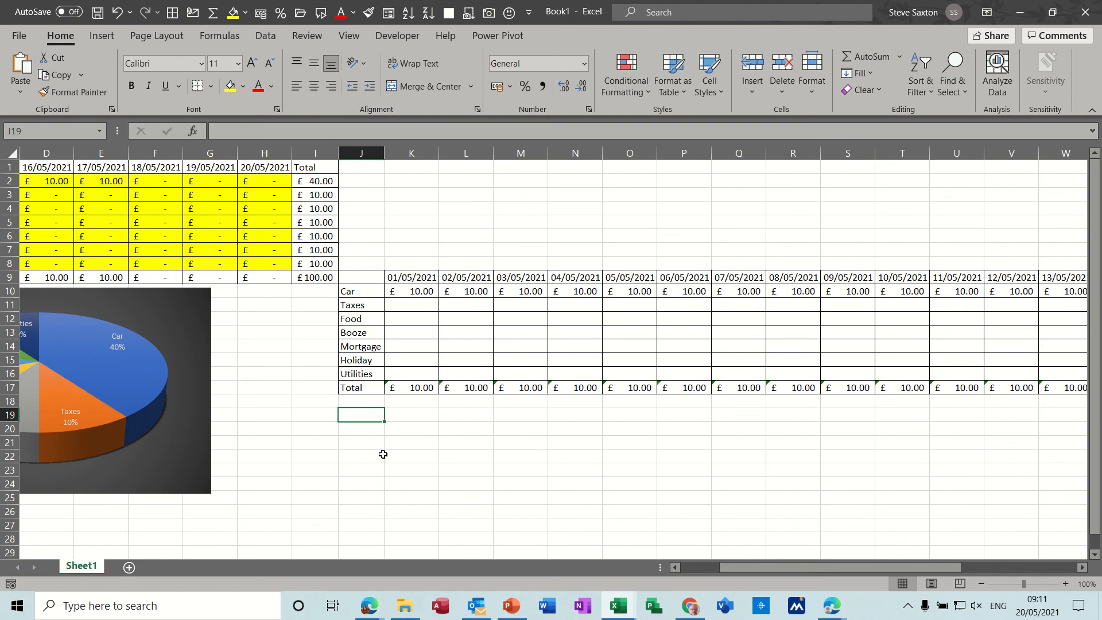
{"action": "key", "text": "ctrl+v"}
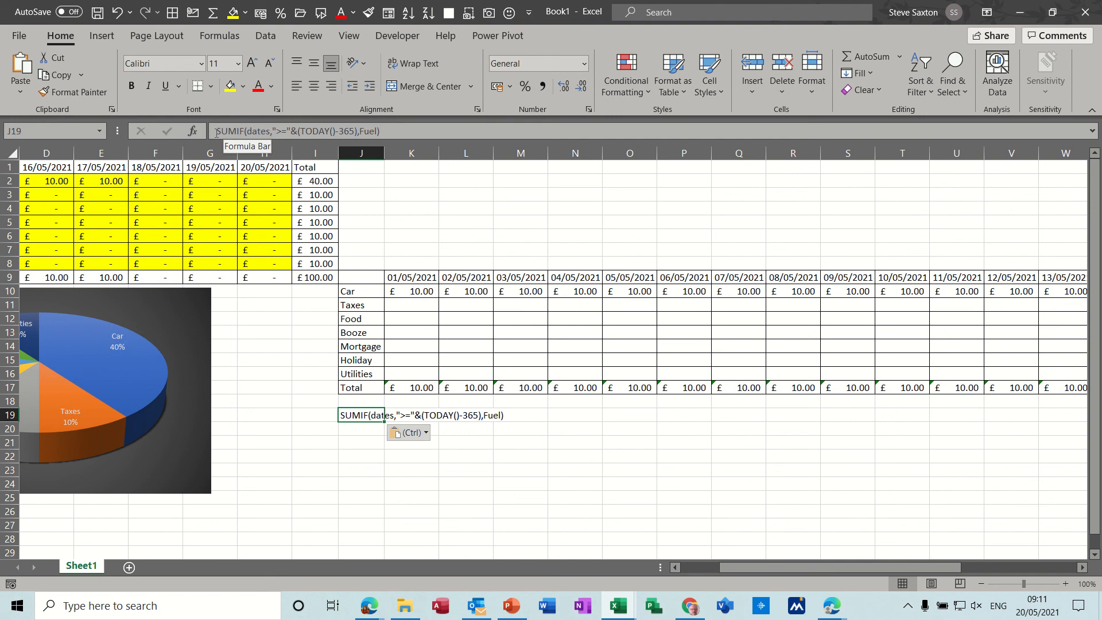
{"action": "left_click", "coordinate": [216, 132]}
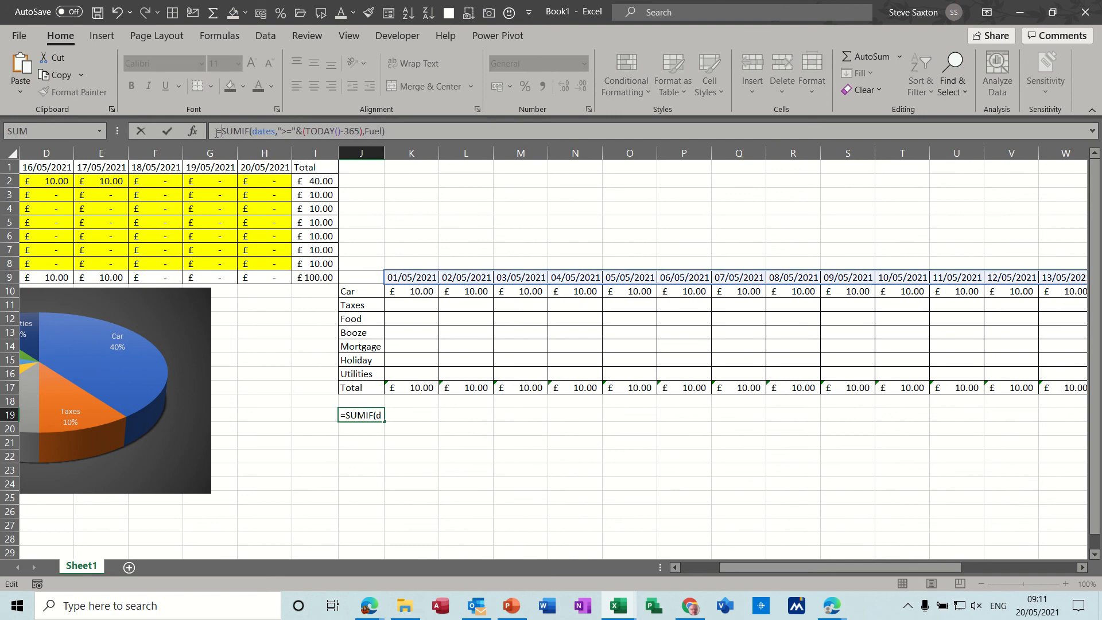
{"action": "key", "text": "Return"}
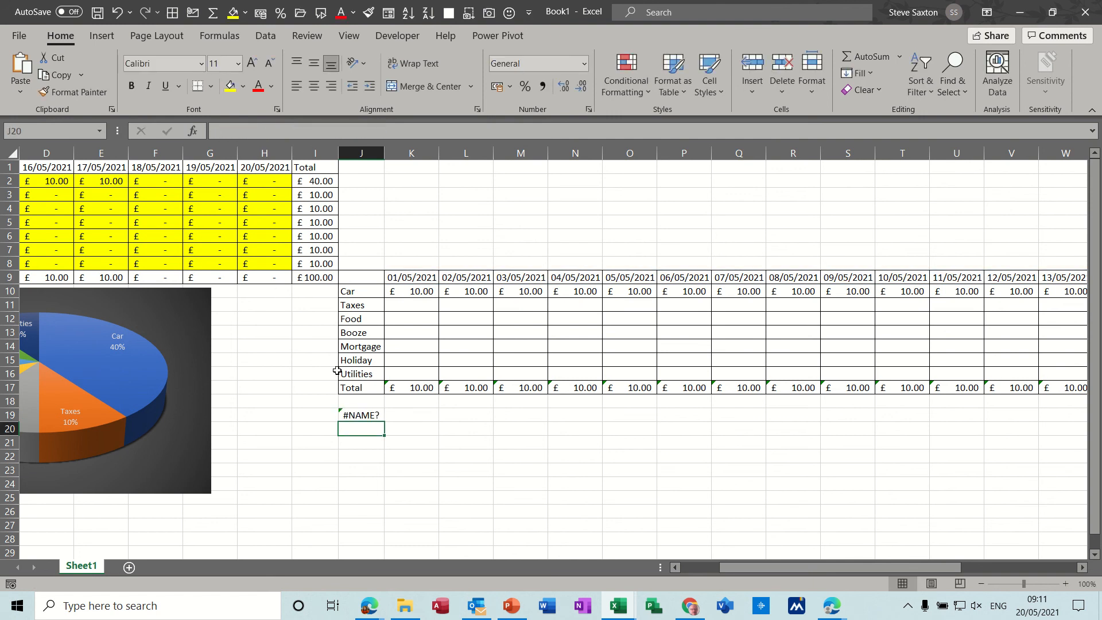
- Set the sum range of the SUMIF formula in J19 to Car and format the cell as pound Accounting
{"action": "left_click", "coordinate": [360, 415]}
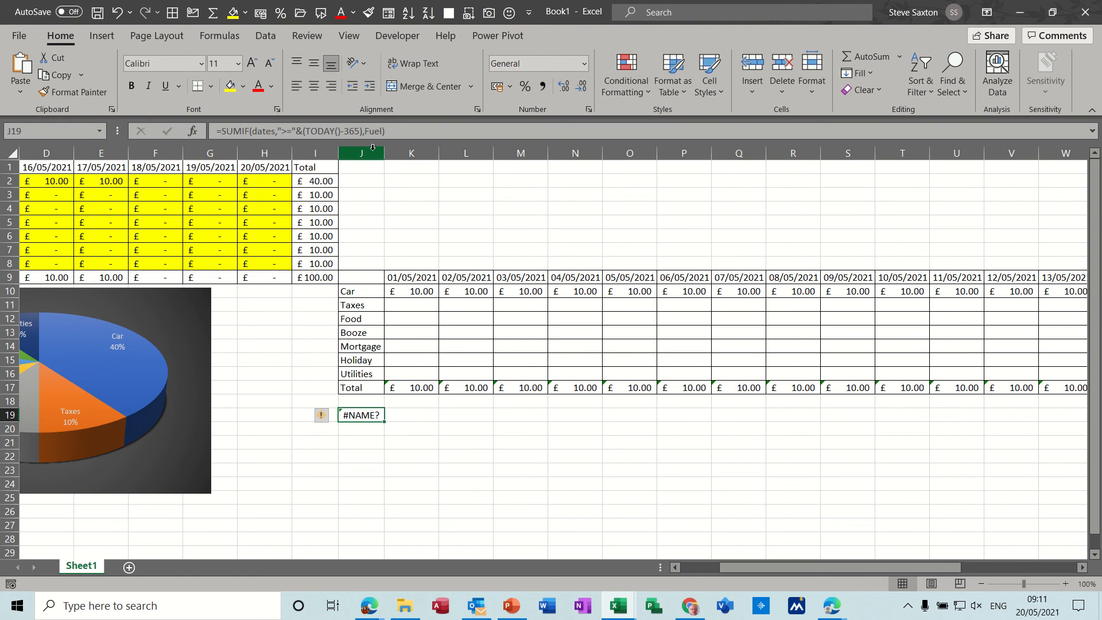
{"action": "double_click", "coordinate": [372, 131]}
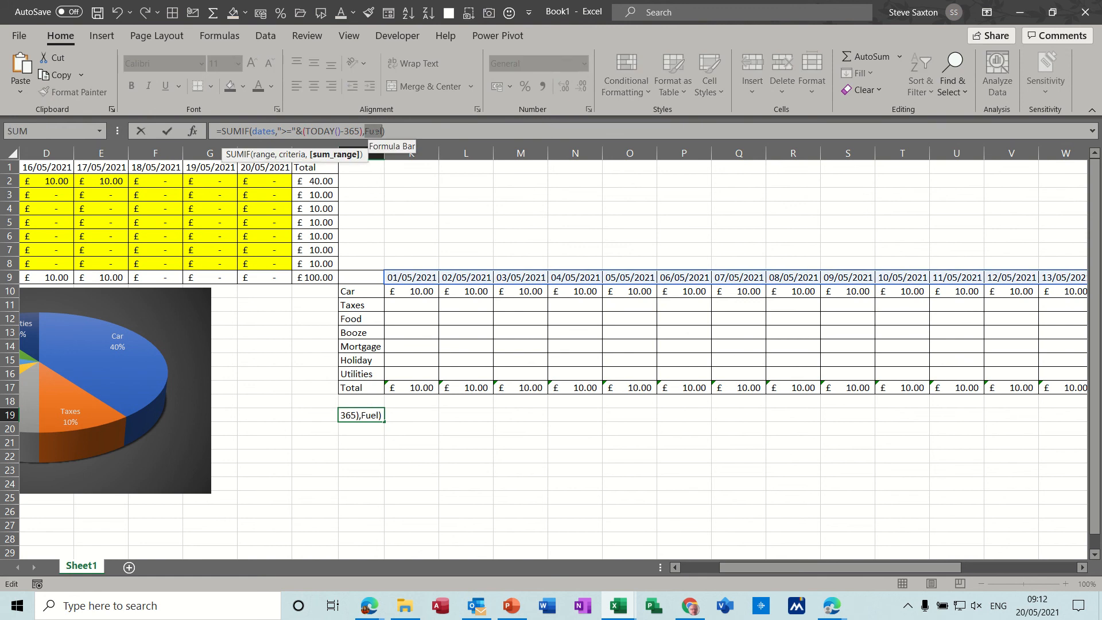
{"action": "type", "text": "Car"}
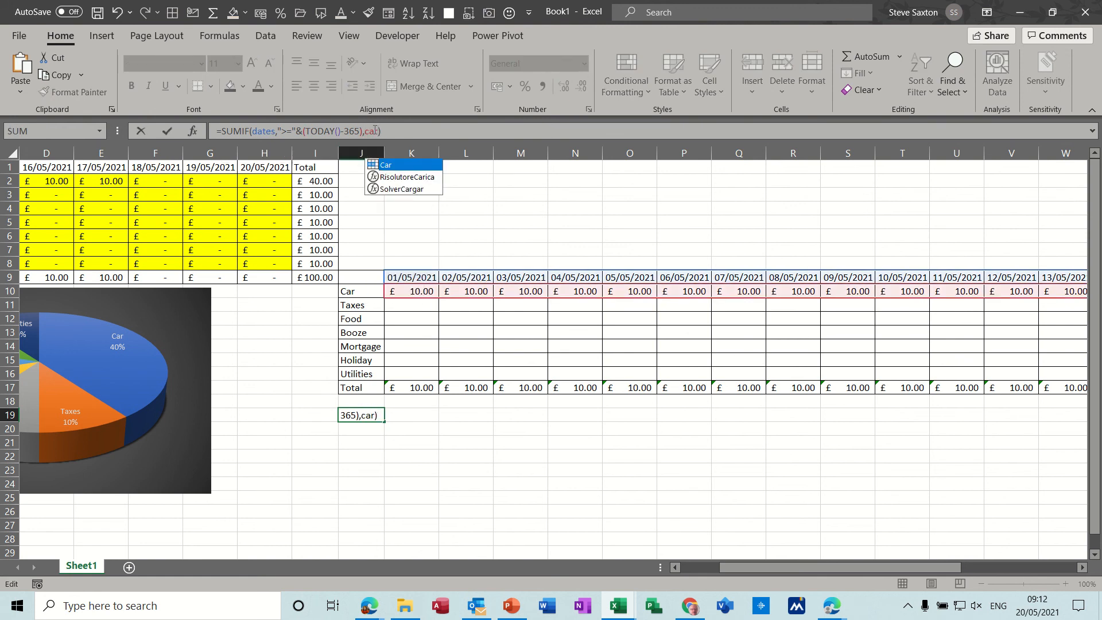
{"action": "key", "text": "Return"}
{"action": "left_click", "coordinate": [356, 415]}
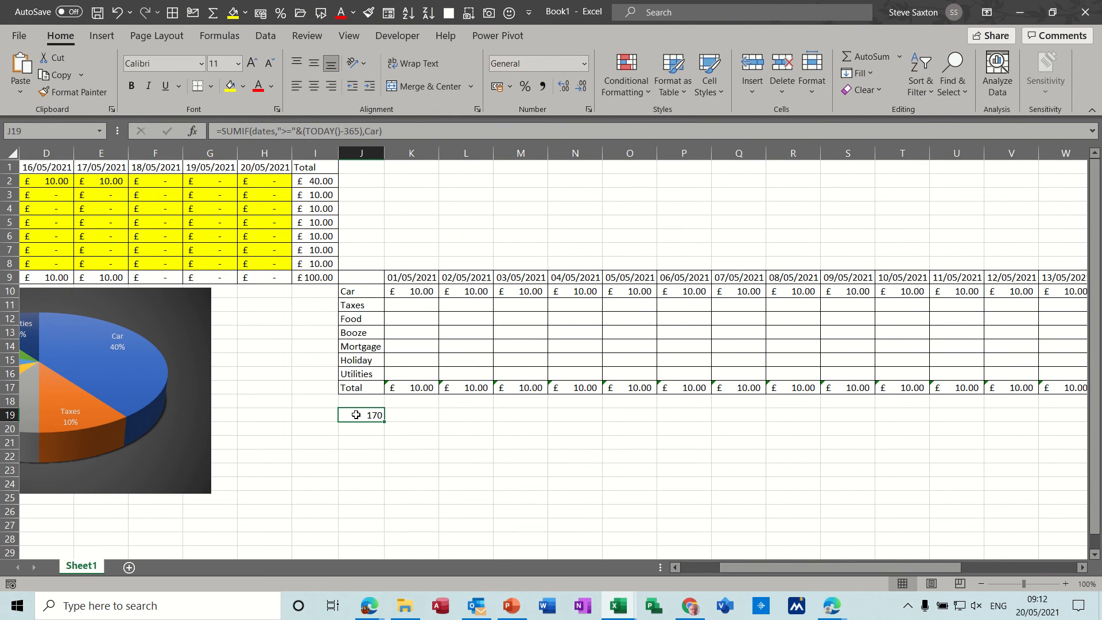
{"action": "left_click", "coordinate": [497, 87]}
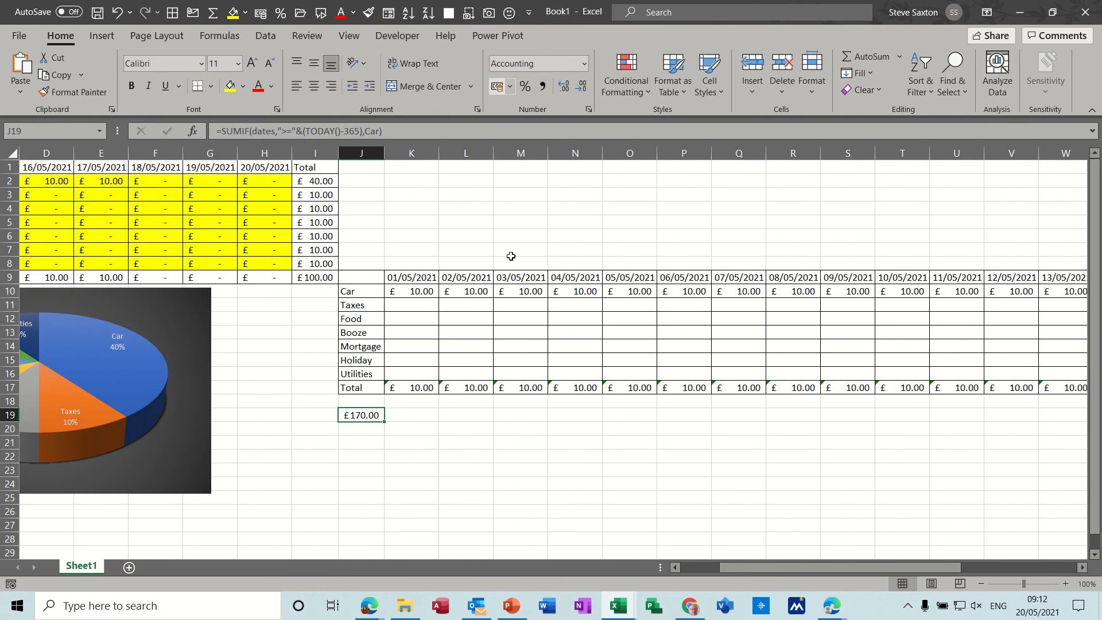
- Check the sum of the Car amounts K10:AA10 in the daily grid against the annual figure in J19
{"action": "left_click_drag", "start_coordinate": [422, 291], "coordinate": [632, 291]}
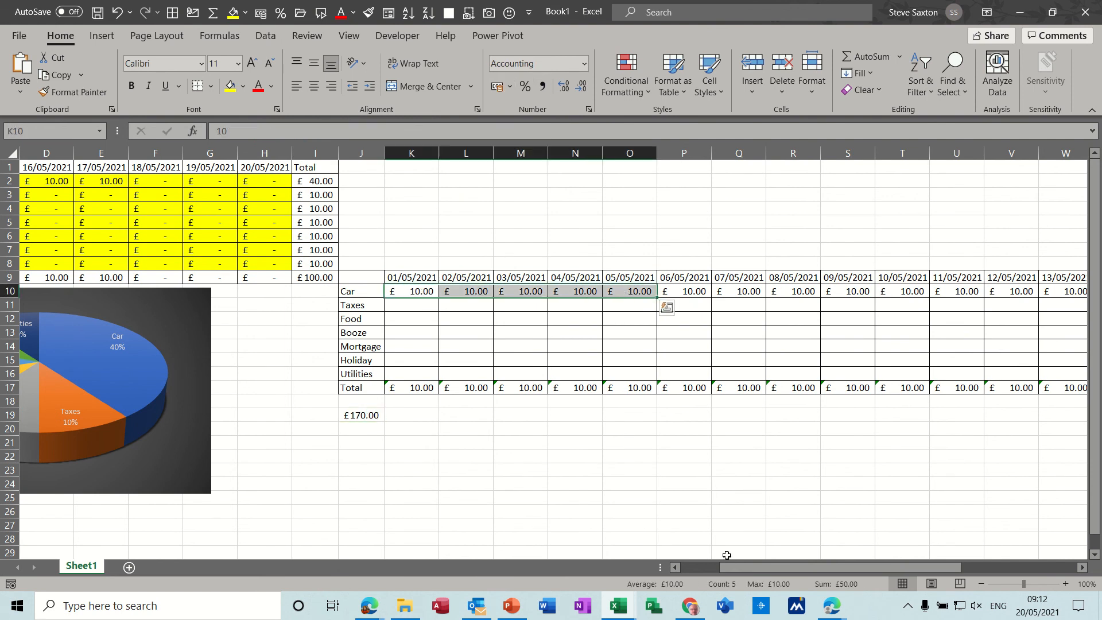
{"action": "left_click_drag", "start_coordinate": [755, 567], "coordinate": [870, 567]}
{"action": "left_click_drag", "start_coordinate": [821, 289], "coordinate": [358, 293]}
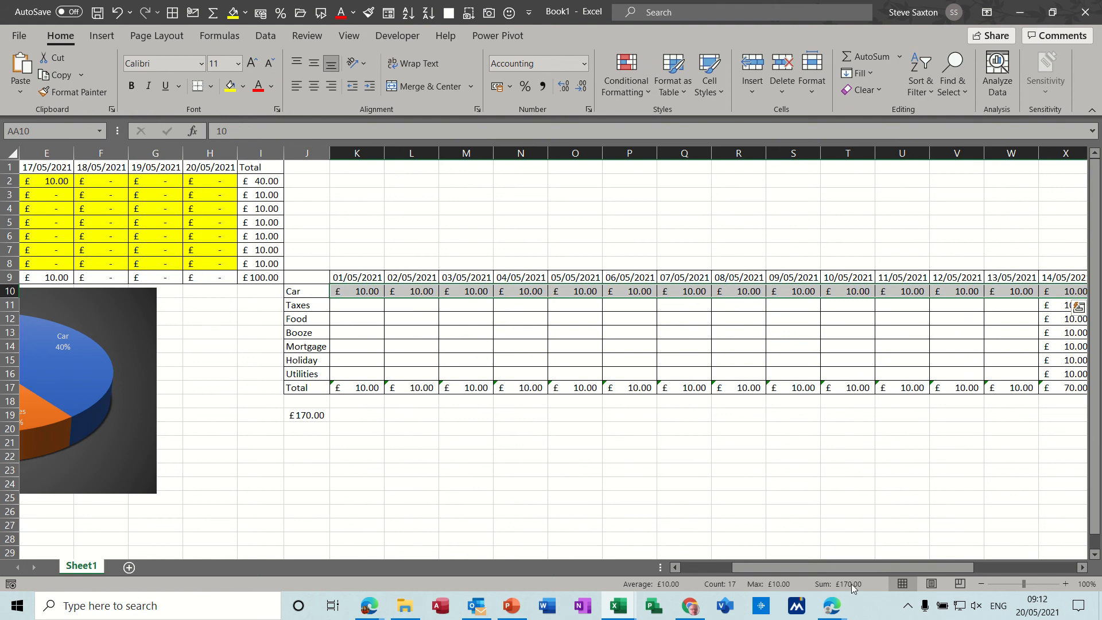
- Copy the category labels J10:J16 to I19:I25 and fill the annual SUMIF formula in J19 down to J25
{"action": "left_click", "coordinate": [264, 415]}
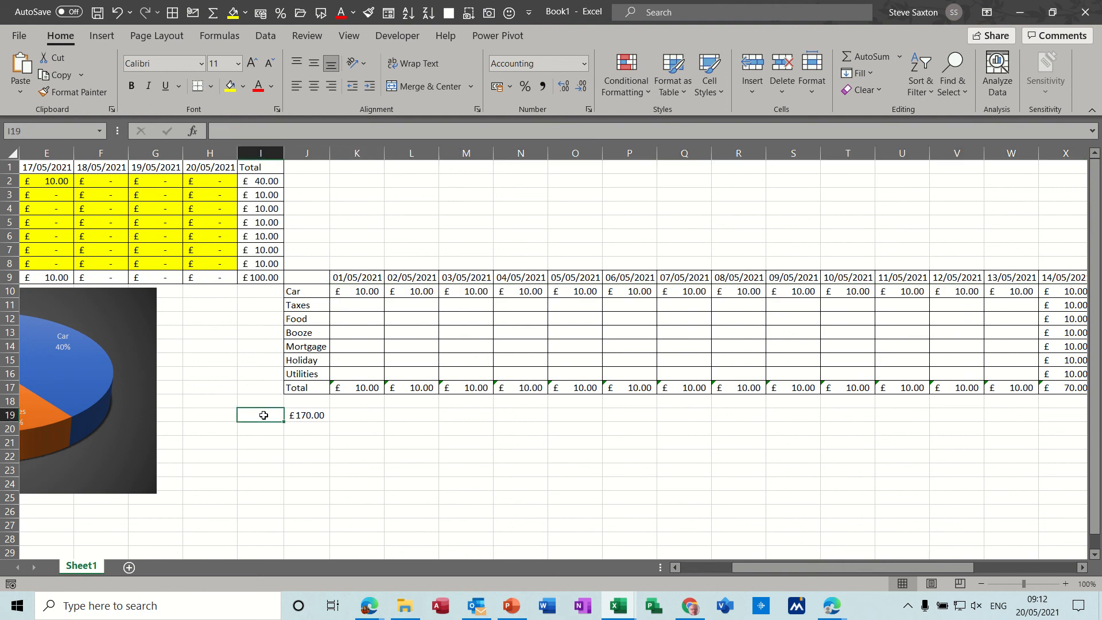
{"action": "left_click_drag", "start_coordinate": [295, 291], "coordinate": [301, 372]}
{"action": "key", "text": "ctrl+c"}
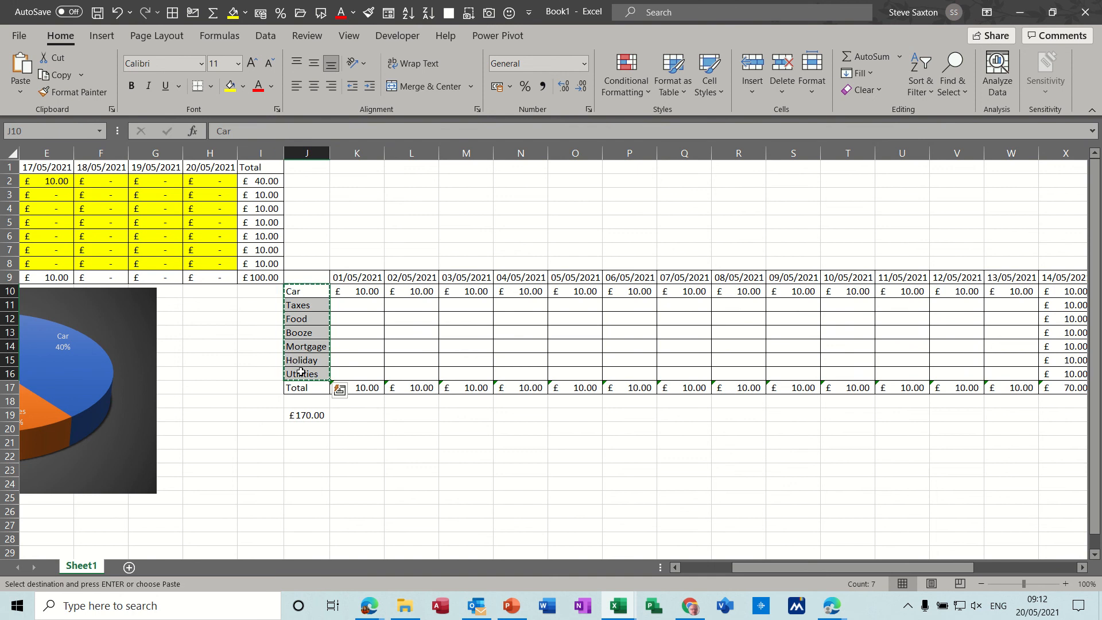
{"action": "left_click", "coordinate": [251, 419]}
{"action": "key", "text": "ctrl+v"}
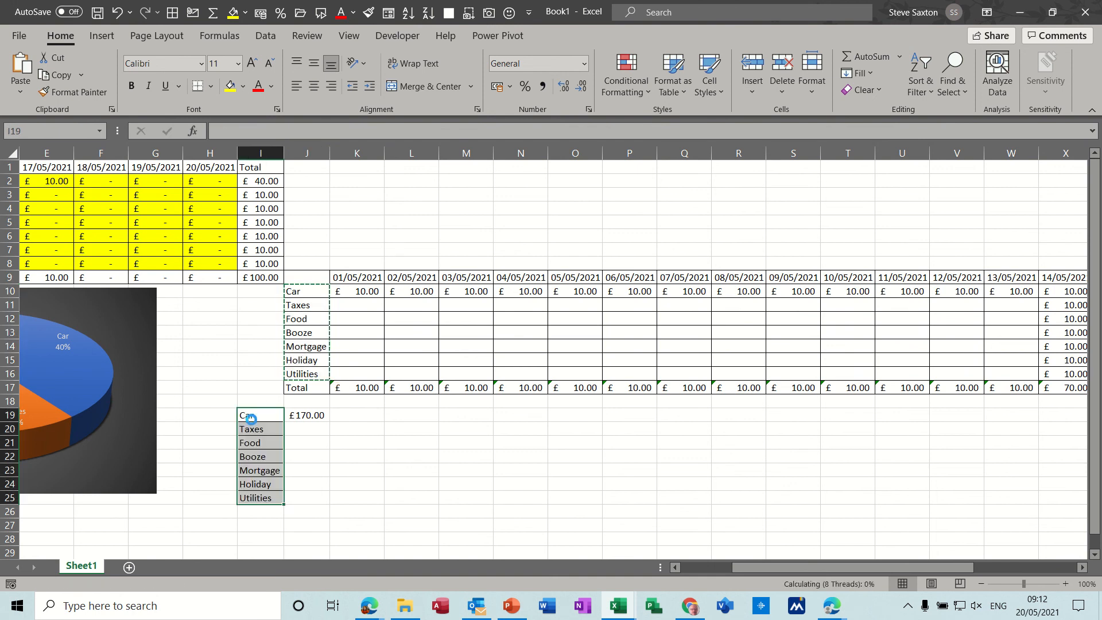
{"action": "left_click", "coordinate": [311, 416]}
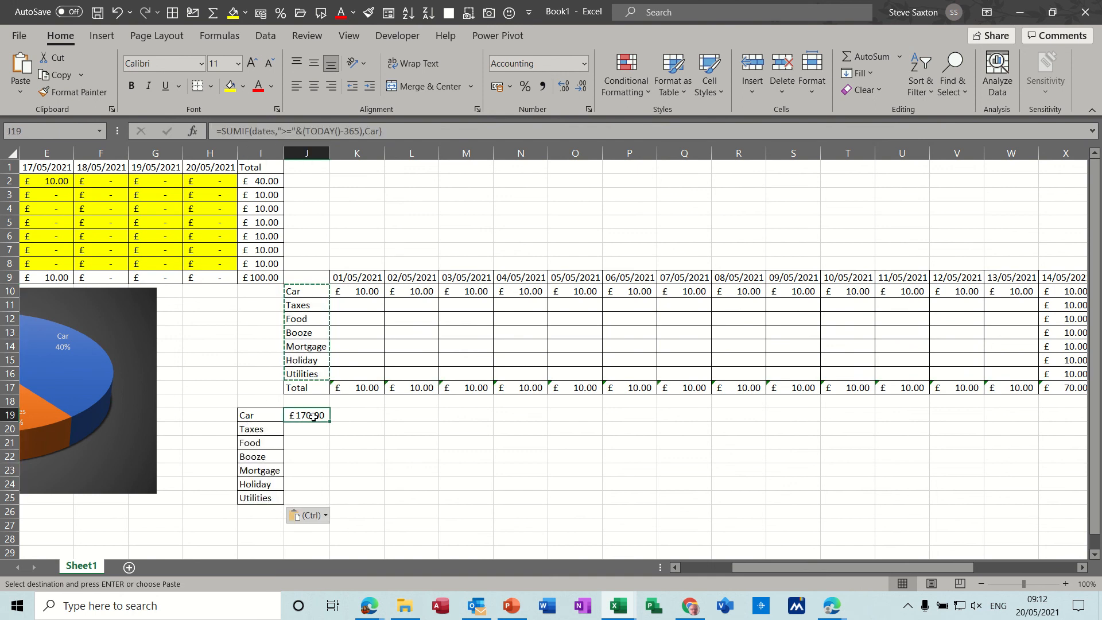
{"action": "left_click_drag", "start_coordinate": [329, 422], "coordinate": [322, 499]}
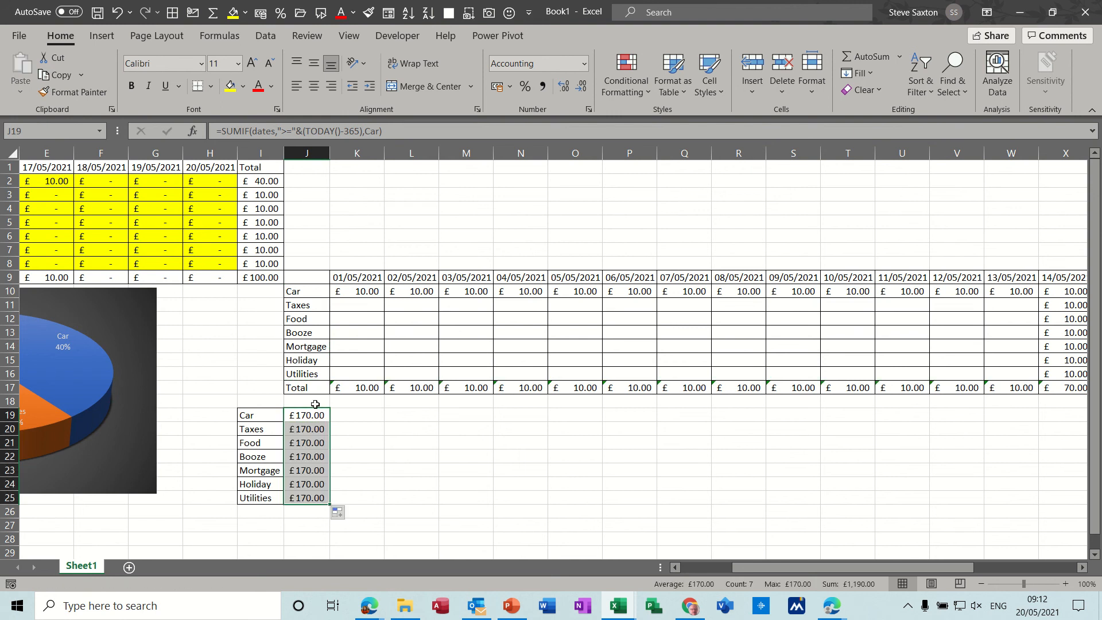
- Change the sum range of the annual SUMIF formulas to taxes in J20 and food in J21
{"action": "left_click", "coordinate": [312, 429]}
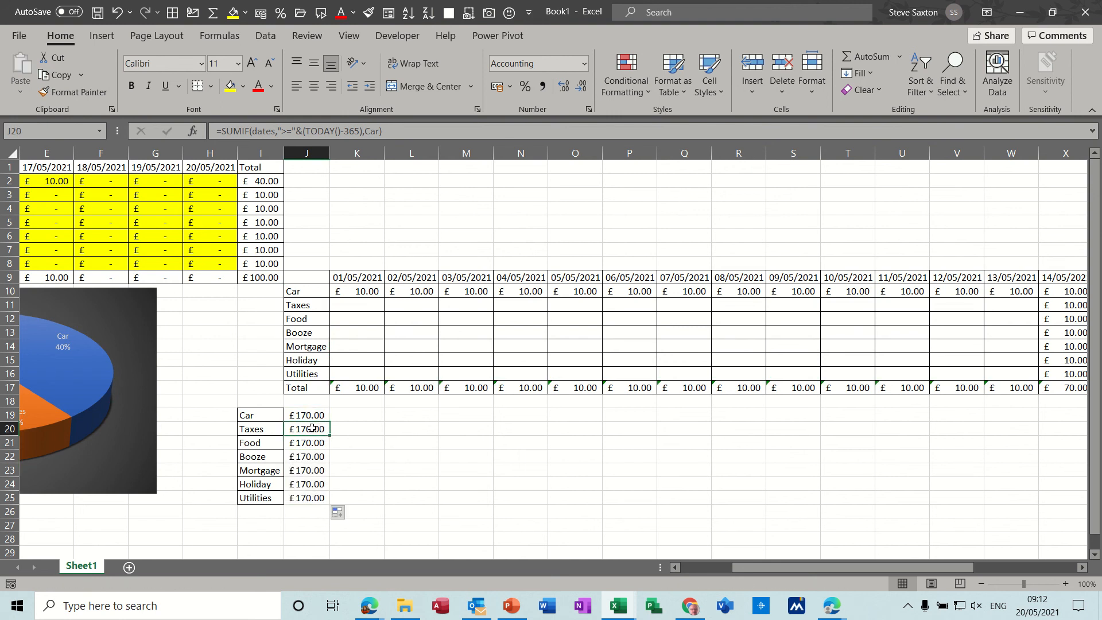
{"action": "double_click", "coordinate": [375, 131]}
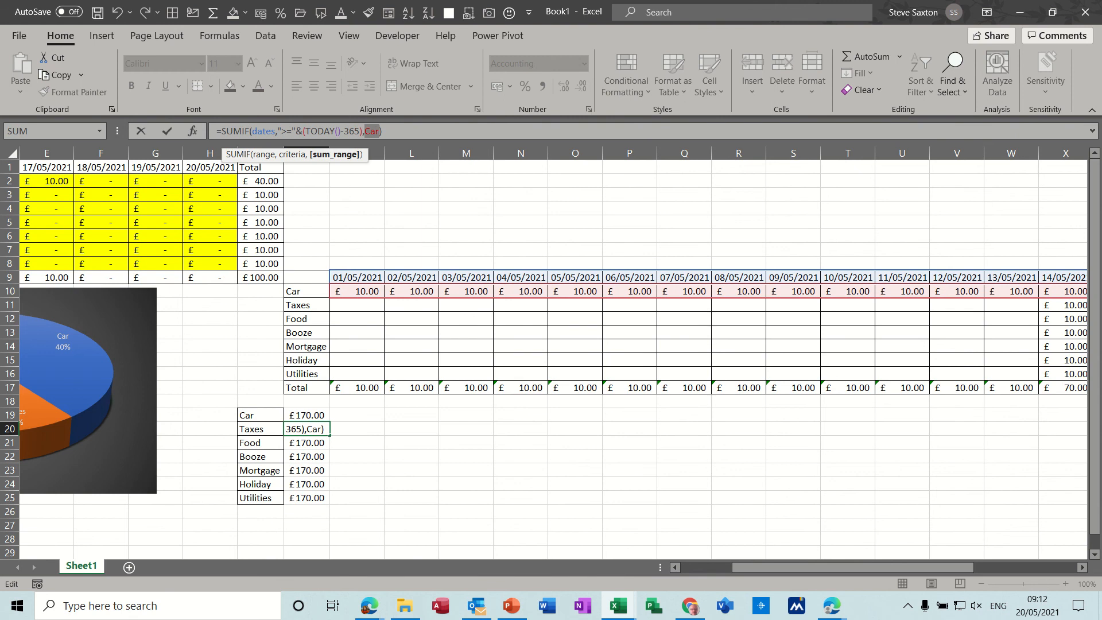
{"action": "type", "text": "taxes"}
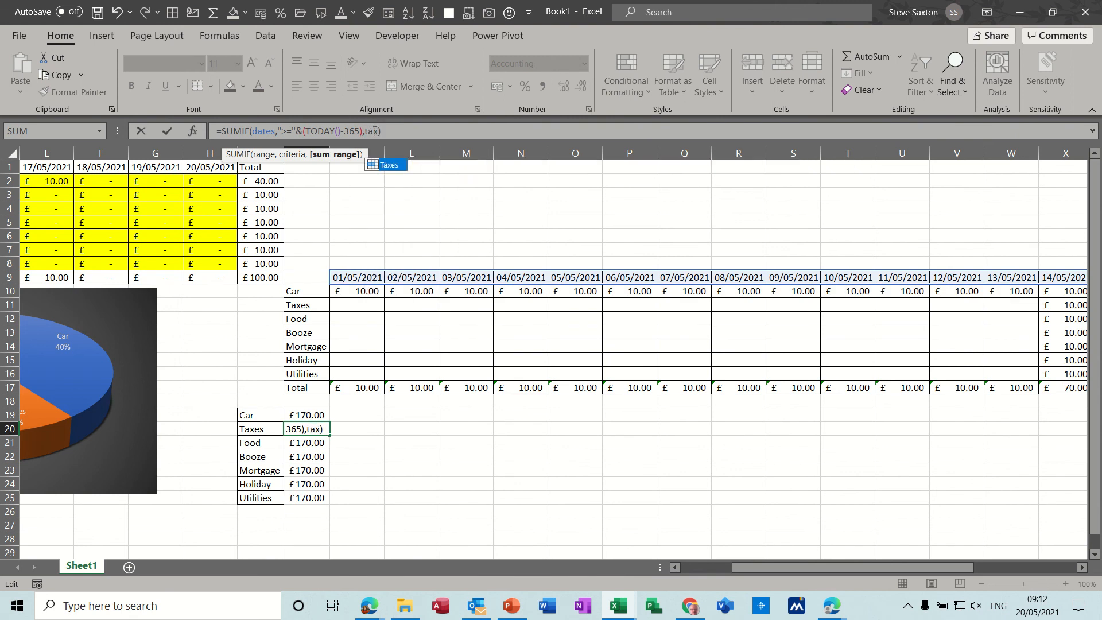
{"action": "key", "text": "Return"}
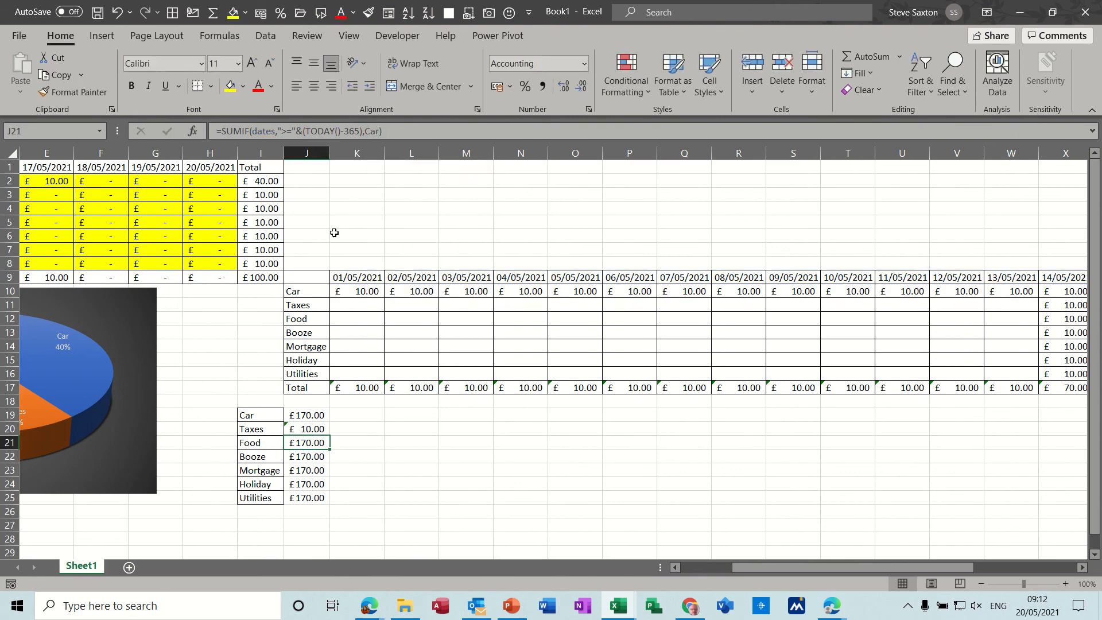
{"action": "double_click", "coordinate": [372, 131]}
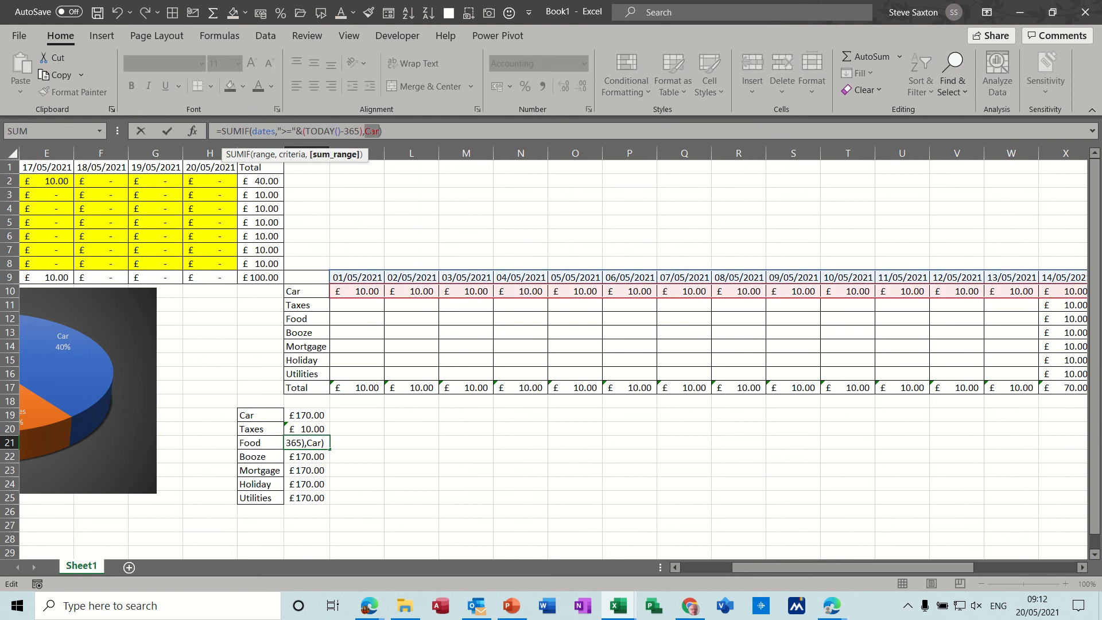
{"action": "type", "text": "food"}
{"action": "key", "text": "Return"}
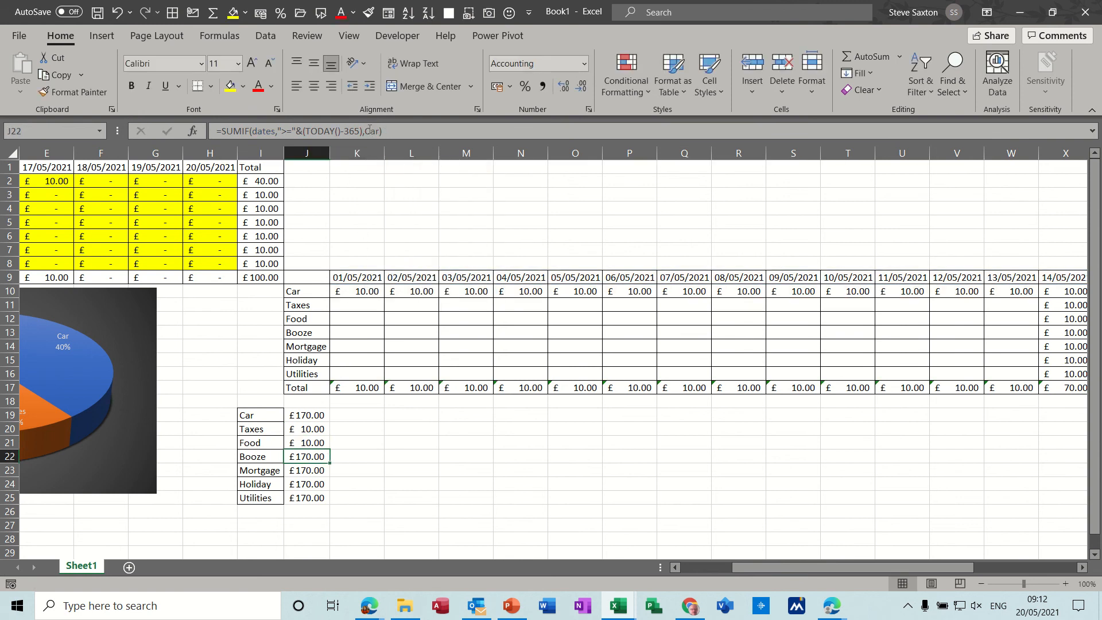
- Change the sum range of the annual SUMIF formulas to booze in J22 and mortgage in J23
{"action": "double_click", "coordinate": [372, 131]}
{"action": "type", "text": "booze"}
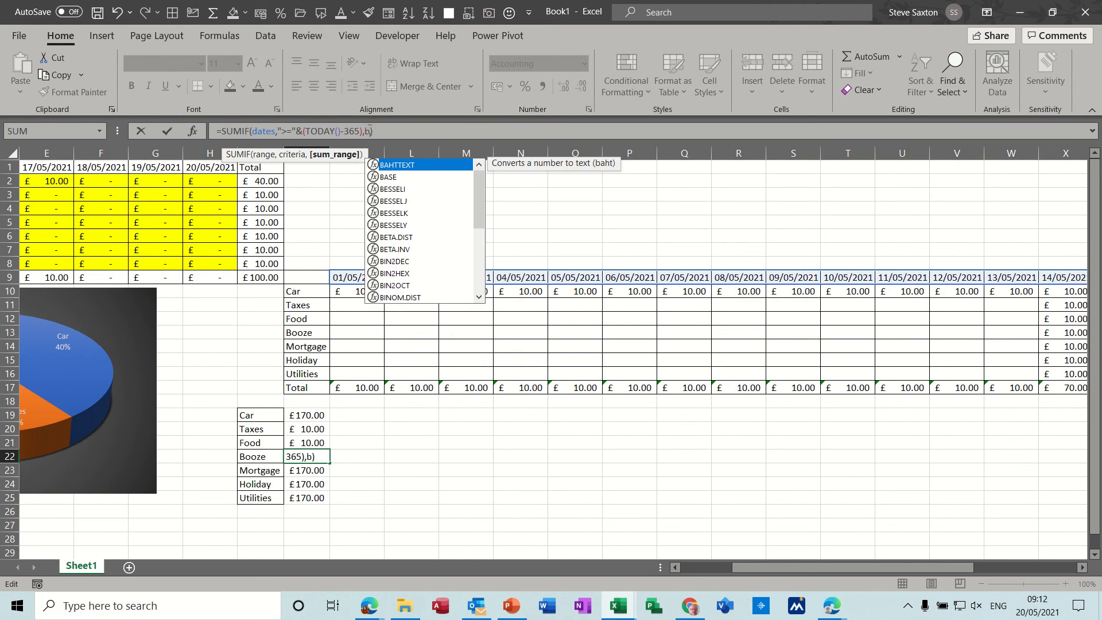
{"action": "key", "text": "Return"}
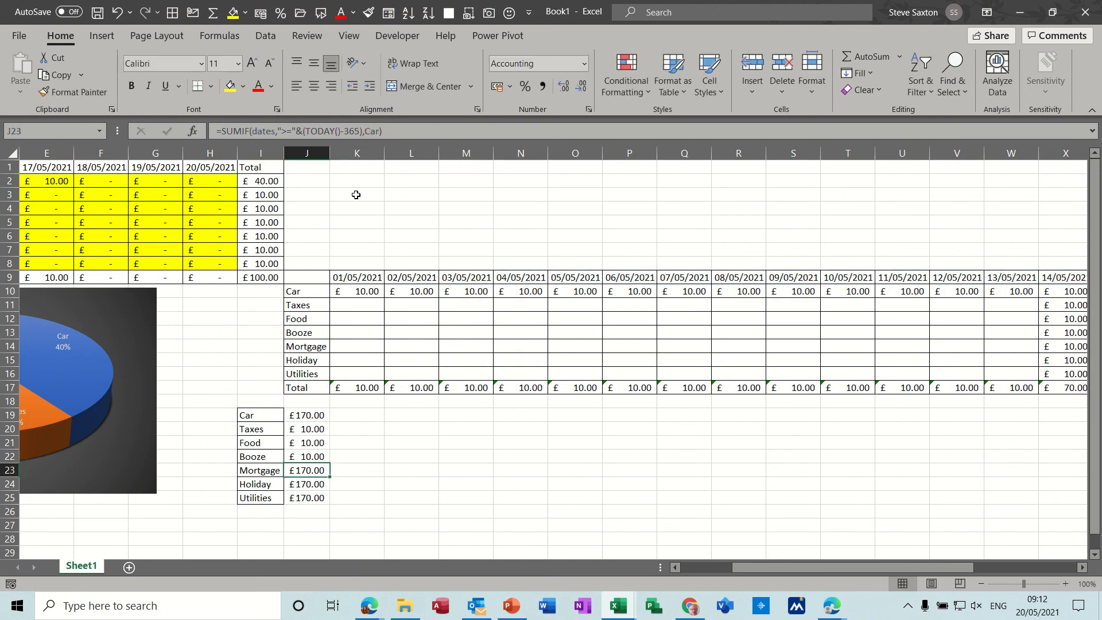
{"action": "double_click", "coordinate": [372, 131]}
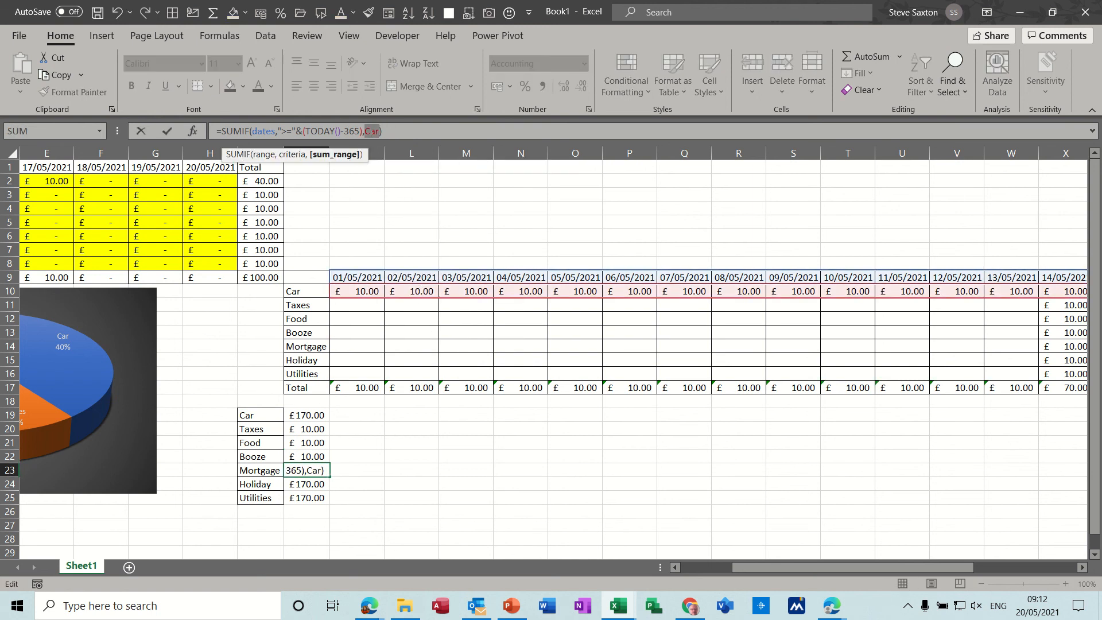
{"action": "type", "text": "mortg"}
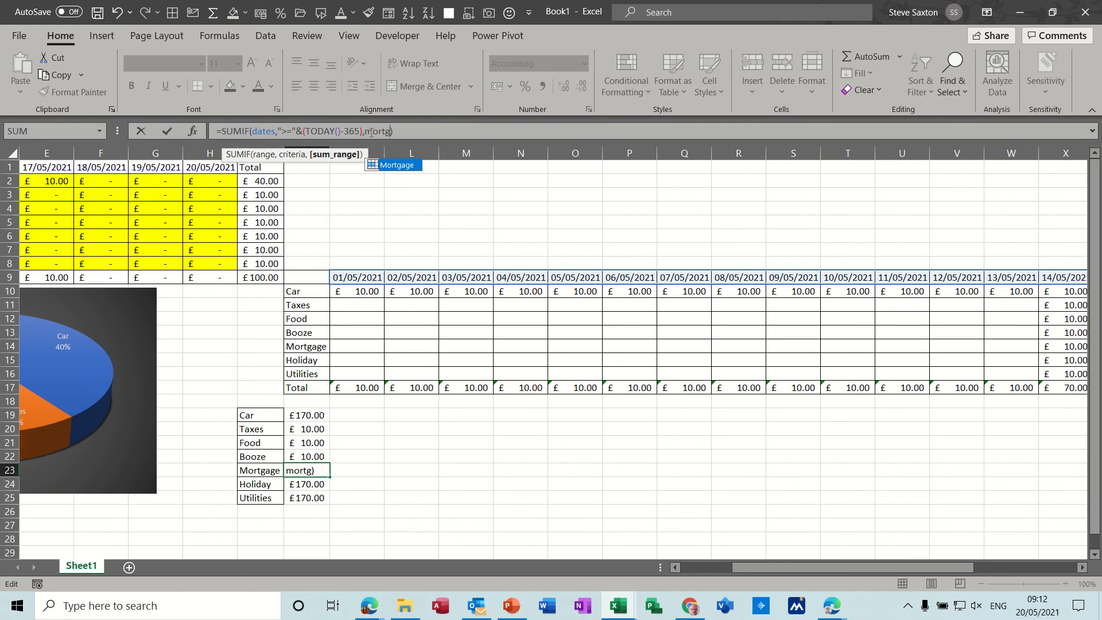
{"action": "type", "text": "age"}
{"action": "key", "text": "Return"}
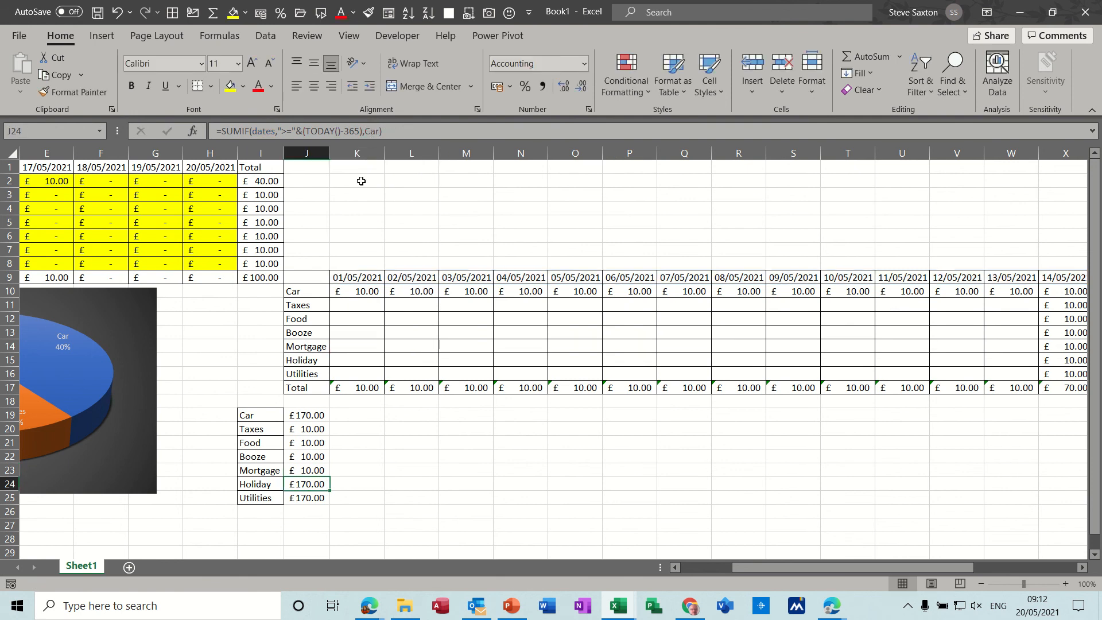
- Change the sum range of the annual SUMIF formulas to holiday in J24 and utilities in J25
{"action": "double_click", "coordinate": [372, 131]}
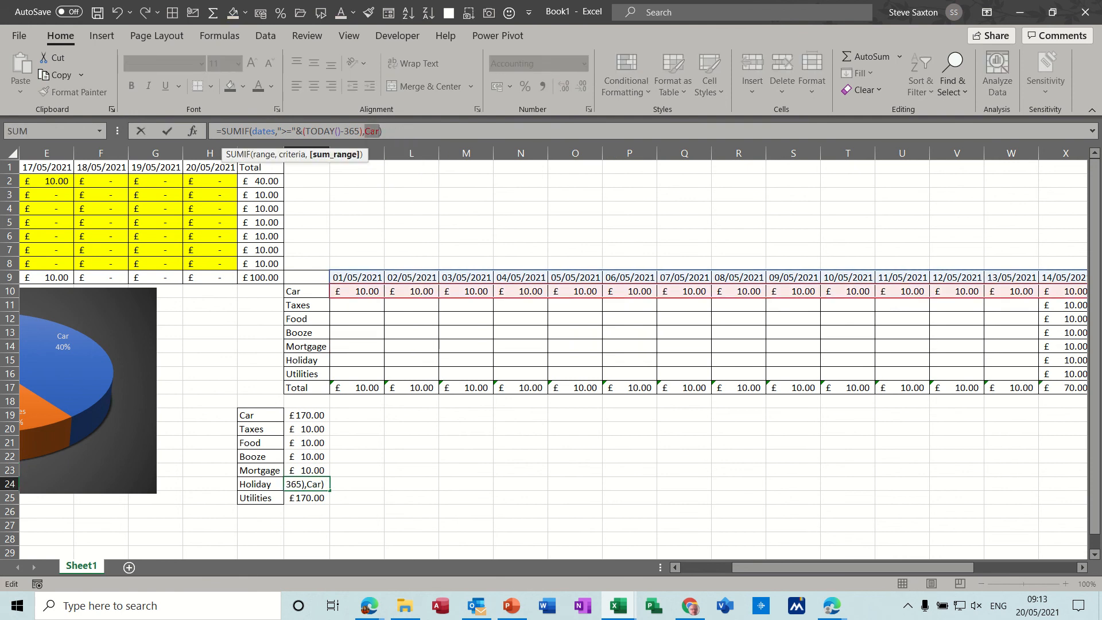
{"action": "type", "text": "holiday"}
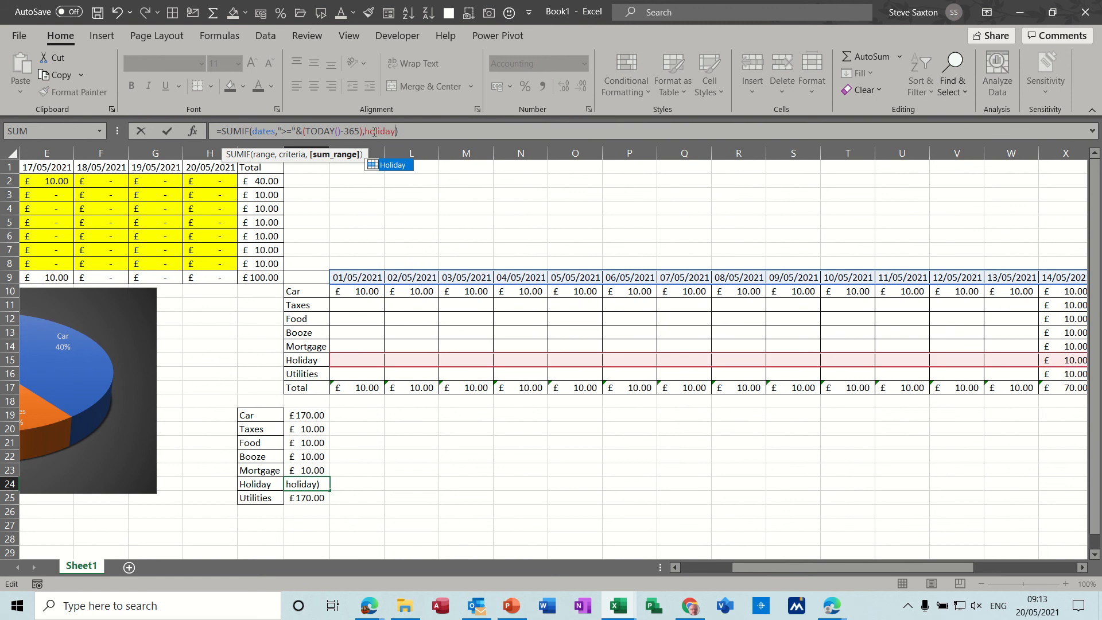
{"action": "key", "text": "Return"}
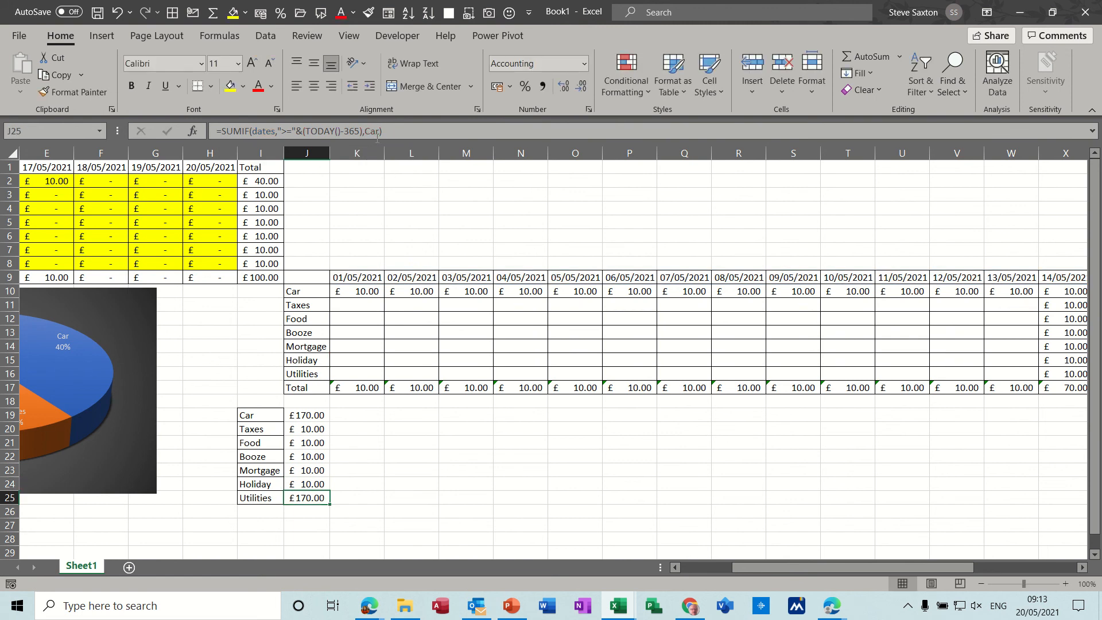
{"action": "double_click", "coordinate": [372, 131]}
{"action": "type", "text": "utili"}
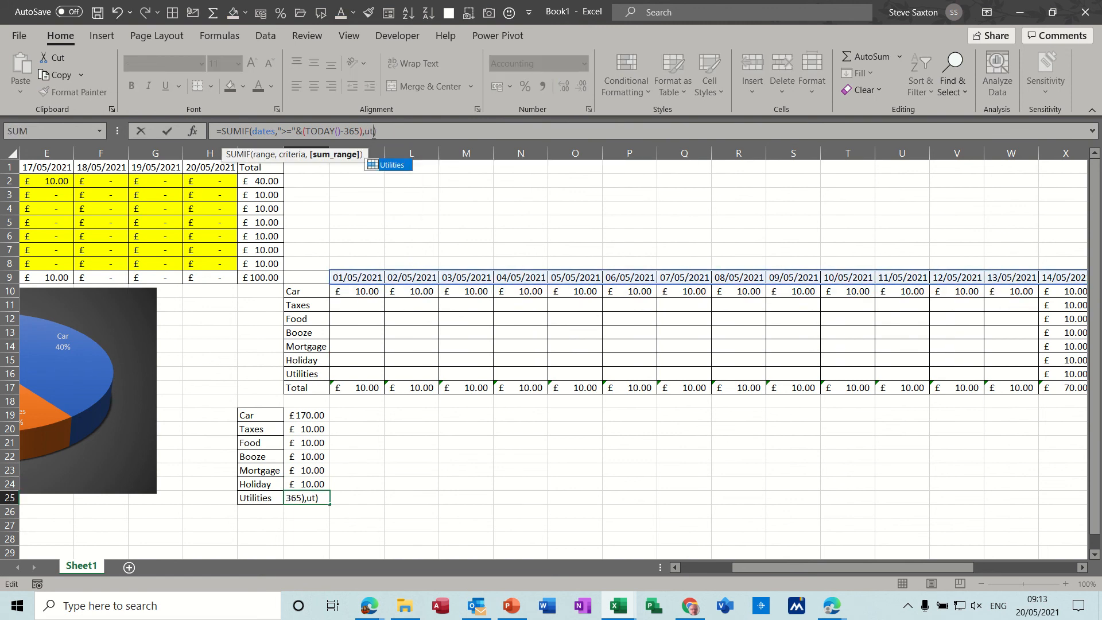
{"action": "type", "text": "ties"}
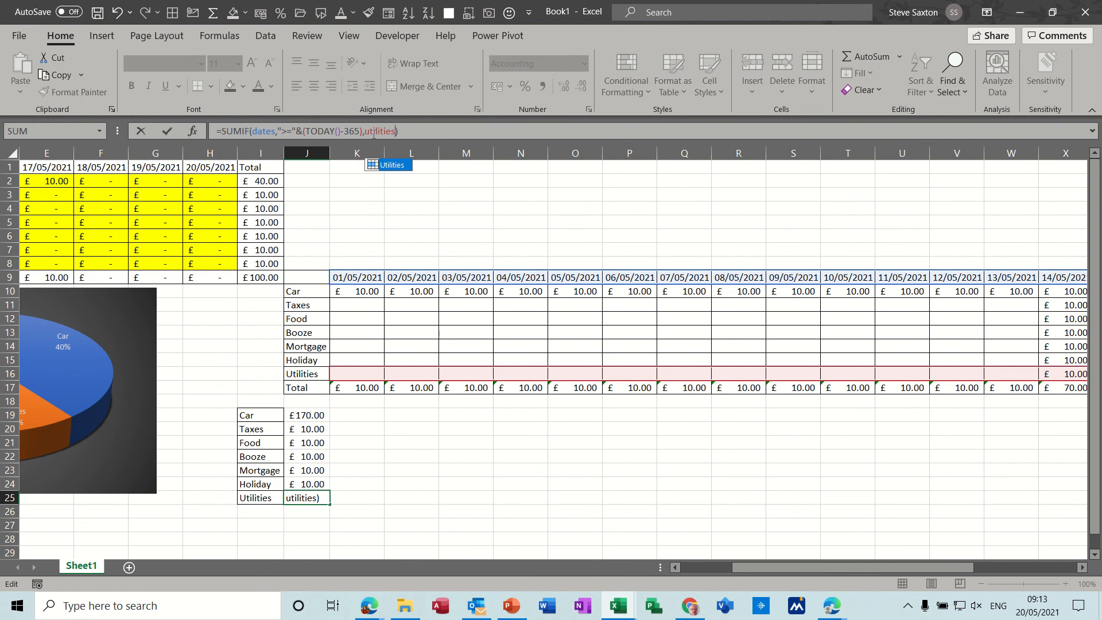
{"action": "key", "text": "Return"}
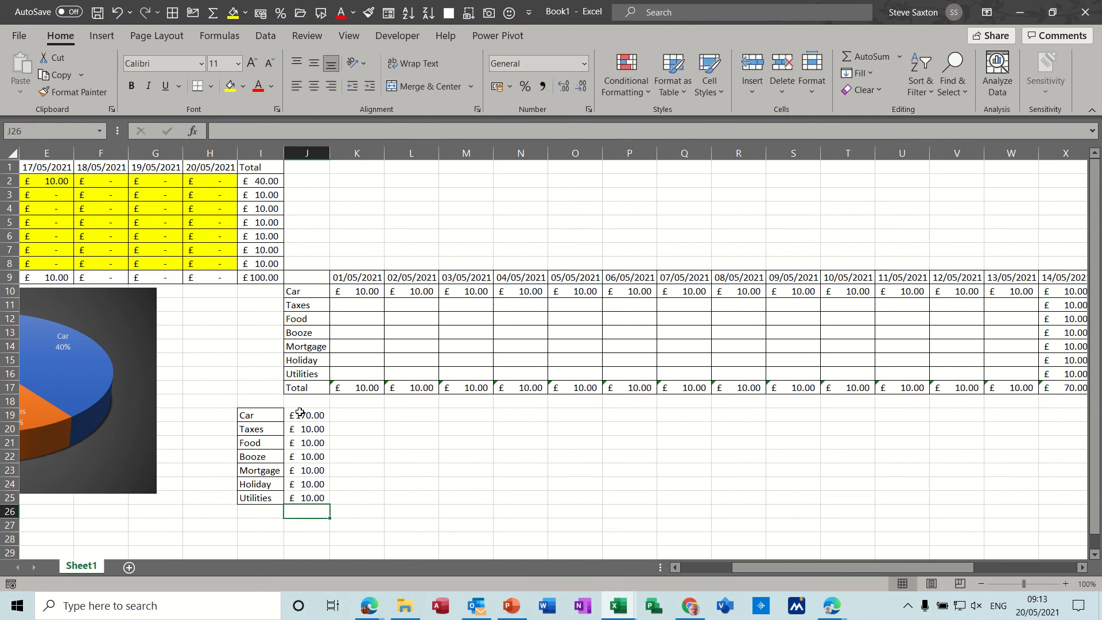
{"action": "left_click_drag", "start_coordinate": [299, 413], "coordinate": [305, 497]}
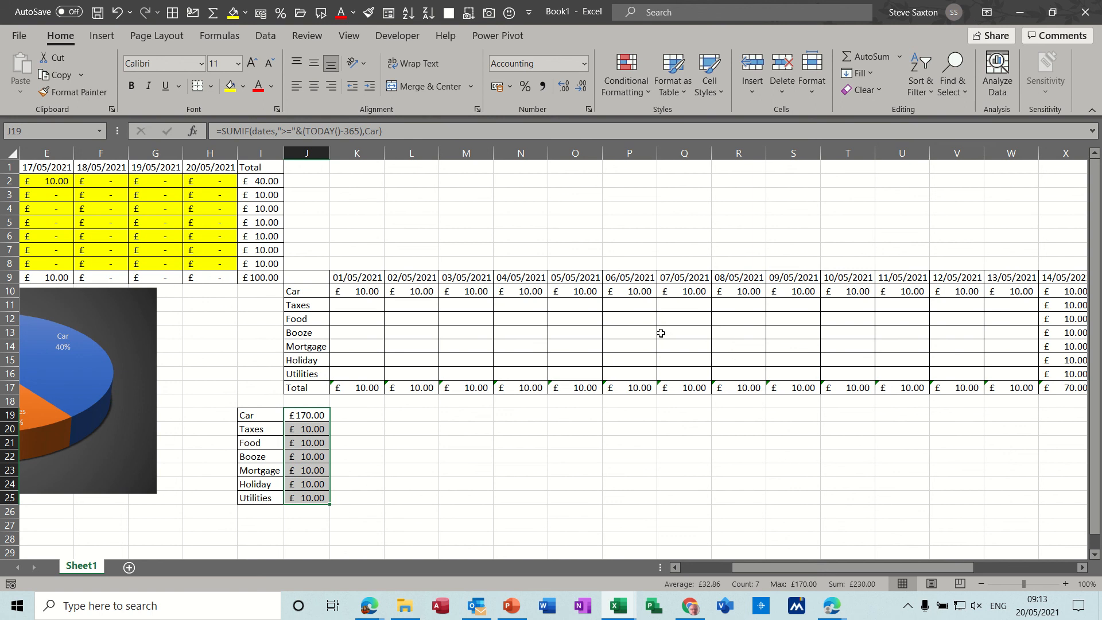
- Enter 10 for Booze, Mortgage and Holiday on 04/05/2021 in cells N13 to N15 of the daily grid
{"action": "left_click", "coordinate": [507, 333]}
{"action": "type", "text": "1"}
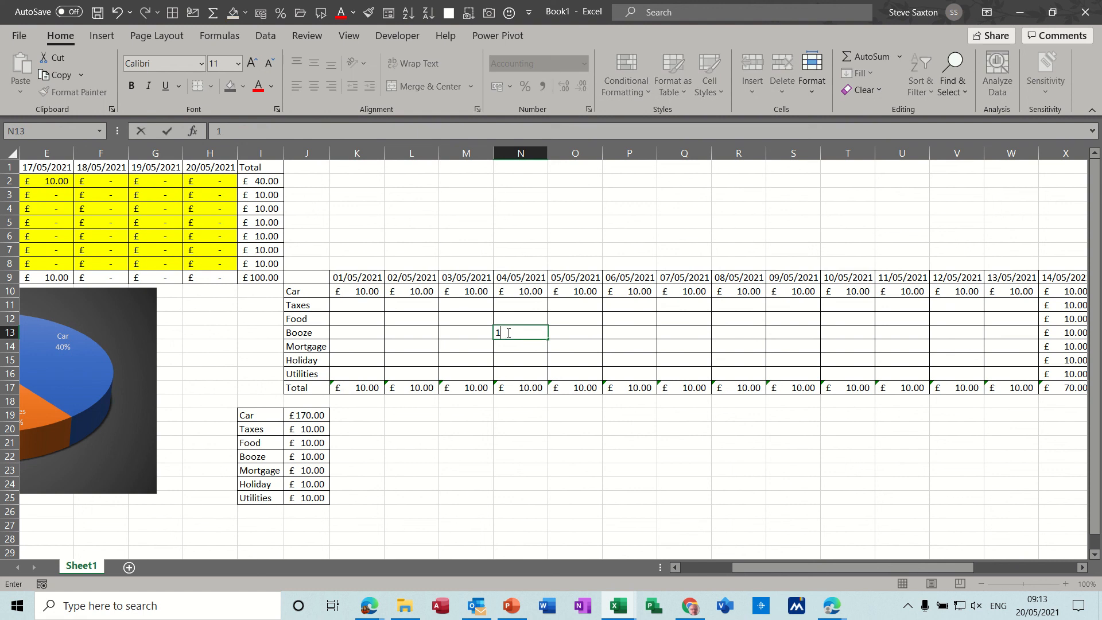
{"action": "type", "text": "0"}
{"action": "key", "text": "Return"}
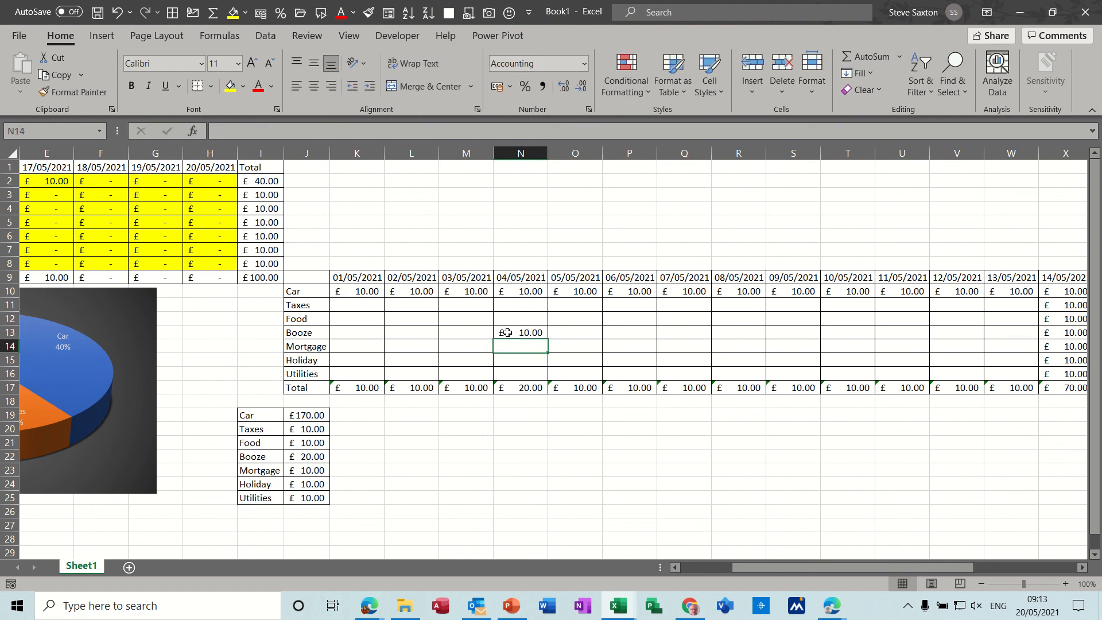
{"action": "type", "text": "10"}
{"action": "key", "text": "Return"}
{"action": "type", "text": "10"}
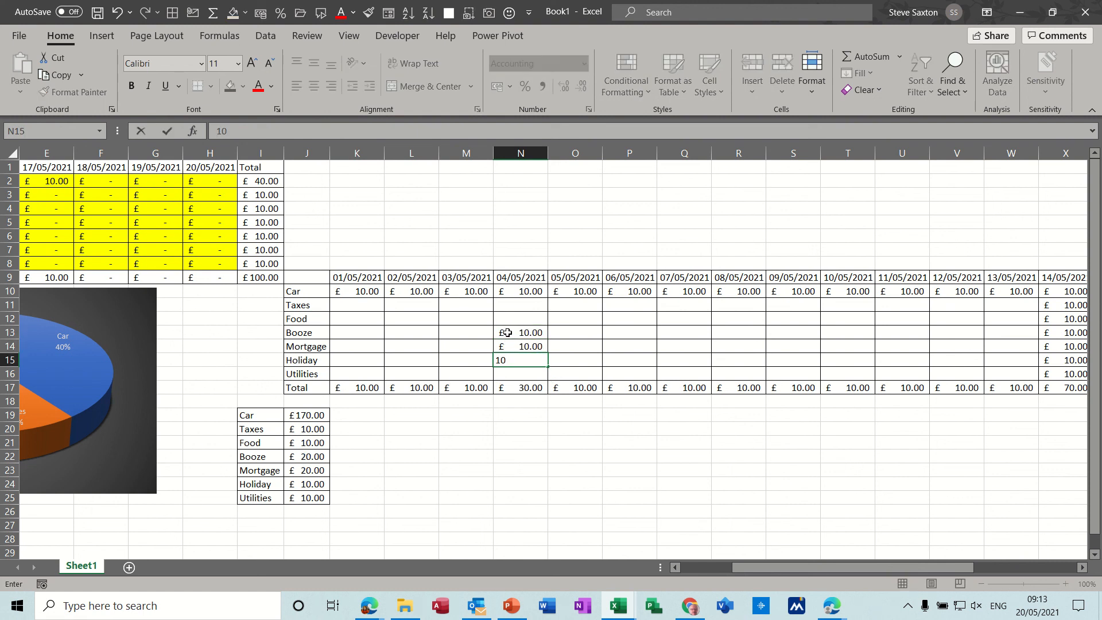
{"action": "key", "text": "Return"}
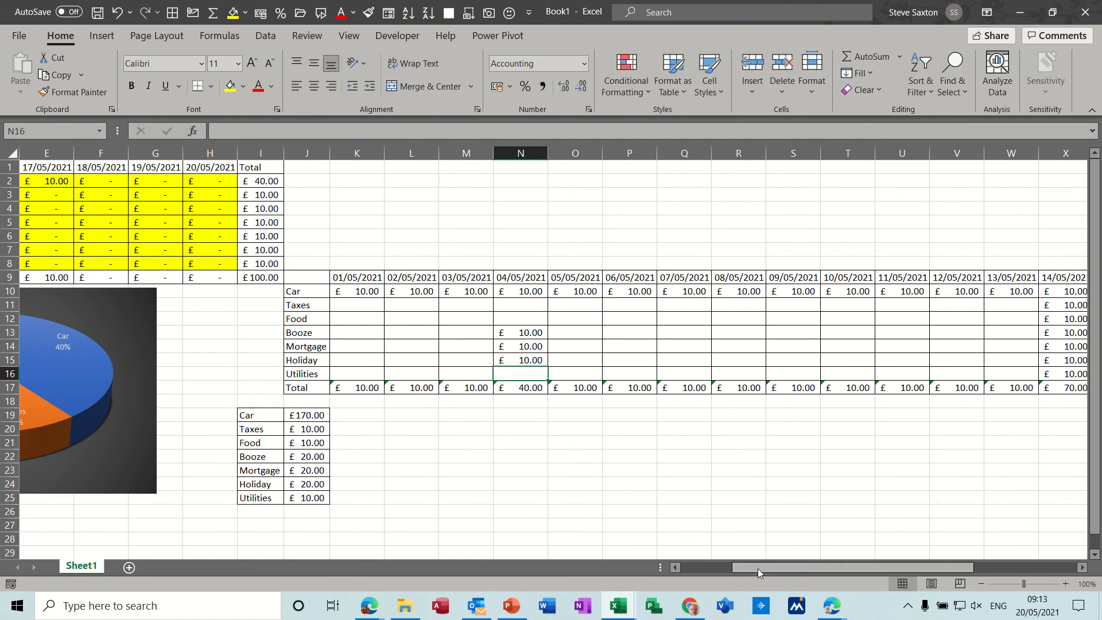
- Insert a 3-D pie chart of the annual category figures in I19:J25
{"action": "left_click_drag", "start_coordinate": [758, 568], "coordinate": [697, 575]}
{"action": "left_click_drag", "start_coordinate": [468, 417], "coordinate": [516, 498]}
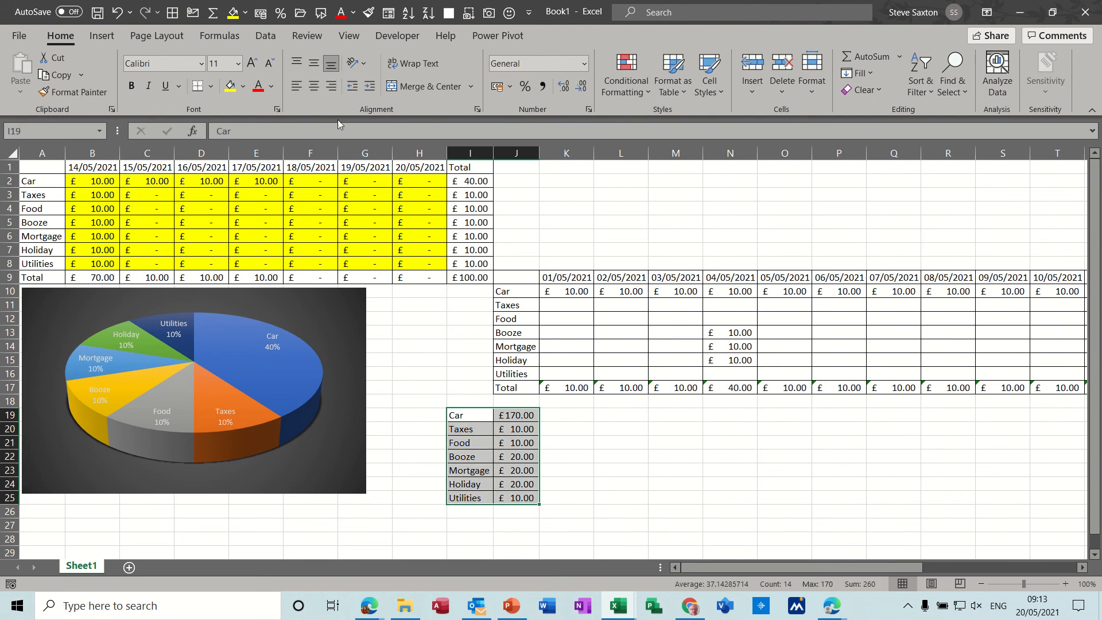
{"action": "left_click", "coordinate": [101, 36]}
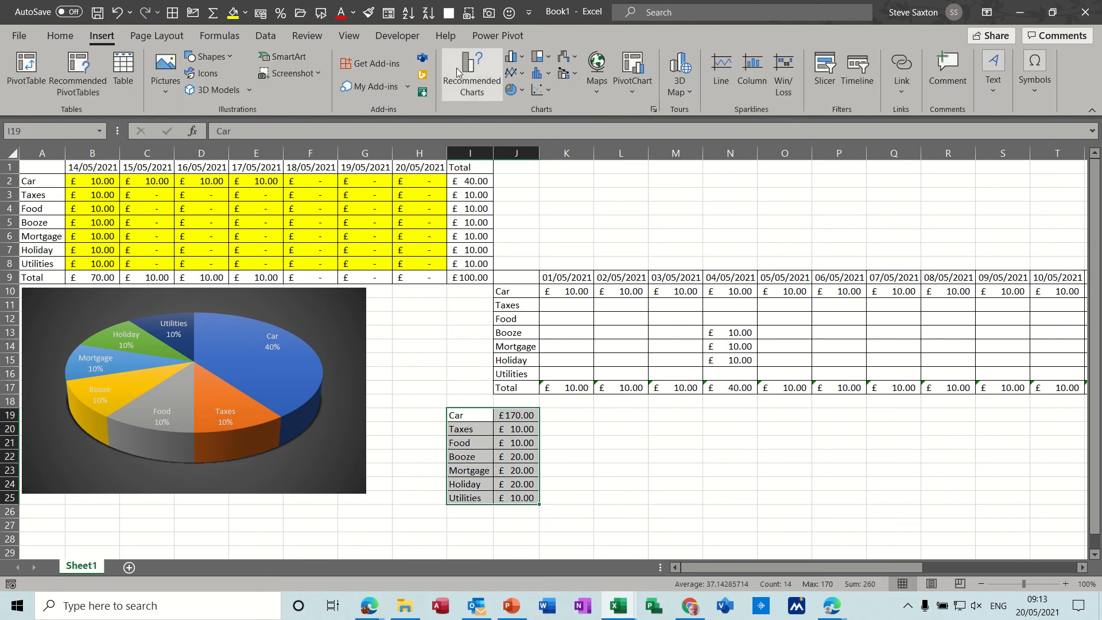
{"action": "left_click", "coordinate": [512, 92]}
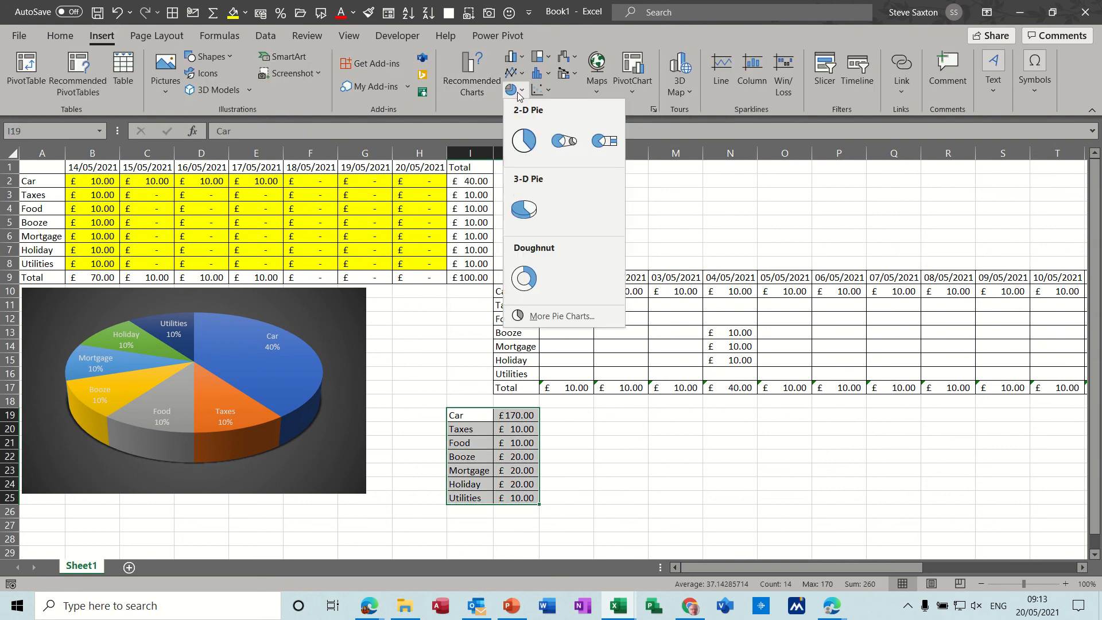
{"action": "left_click", "coordinate": [523, 217]}
- Title the new pie chart Monthly and delete its legend
{"action": "left_click", "coordinate": [569, 272]}
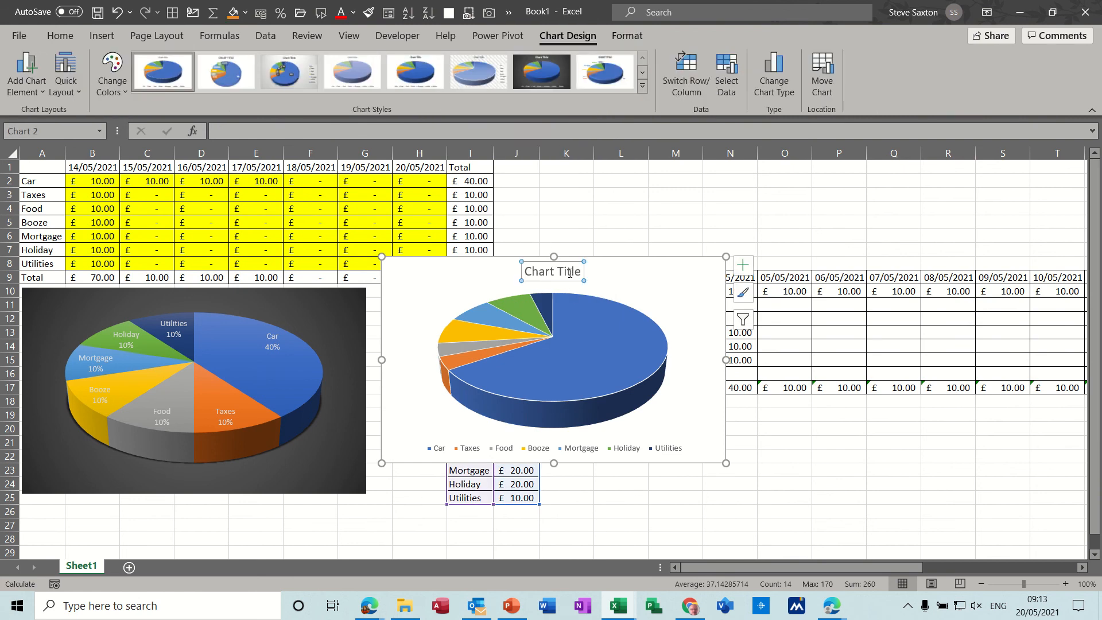
{"action": "type", "text": "Monthly"}
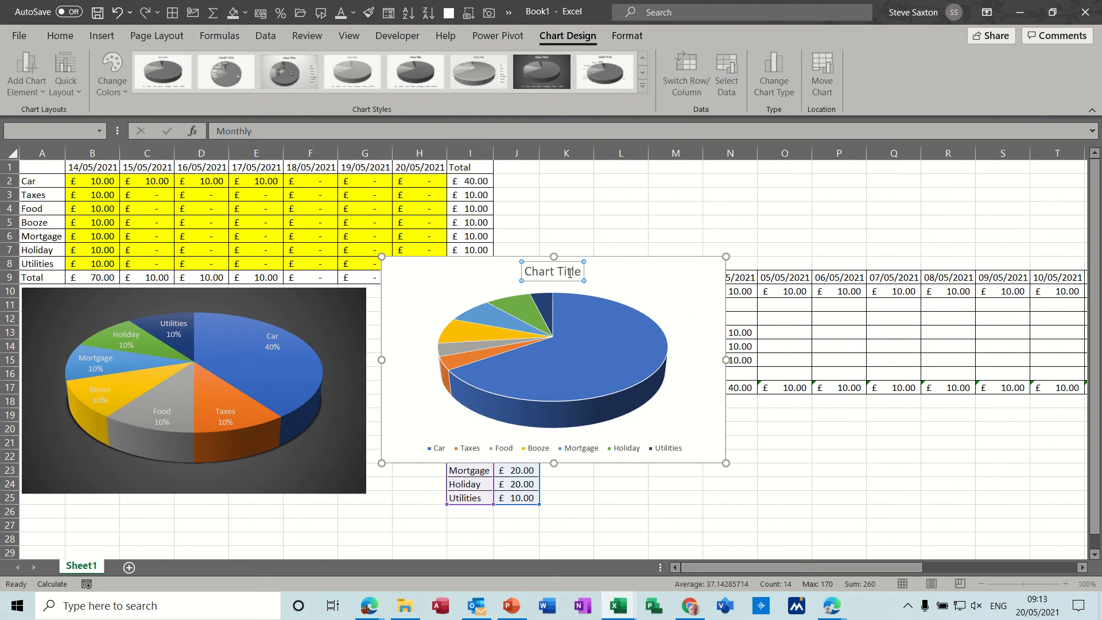
{"action": "key", "text": "Return"}
{"action": "left_click", "coordinate": [598, 451]}
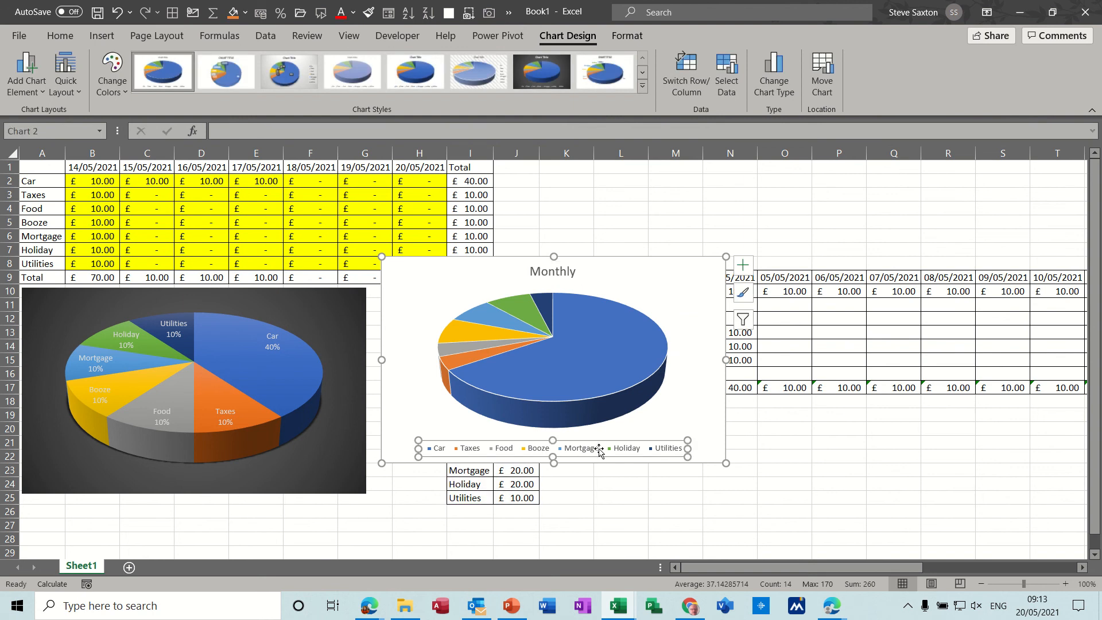
{"action": "key", "text": "Delete"}
- Add data labels to the Monthly pie chart showing category name and percentage instead of the value
{"action": "right_click", "coordinate": [585, 383]}
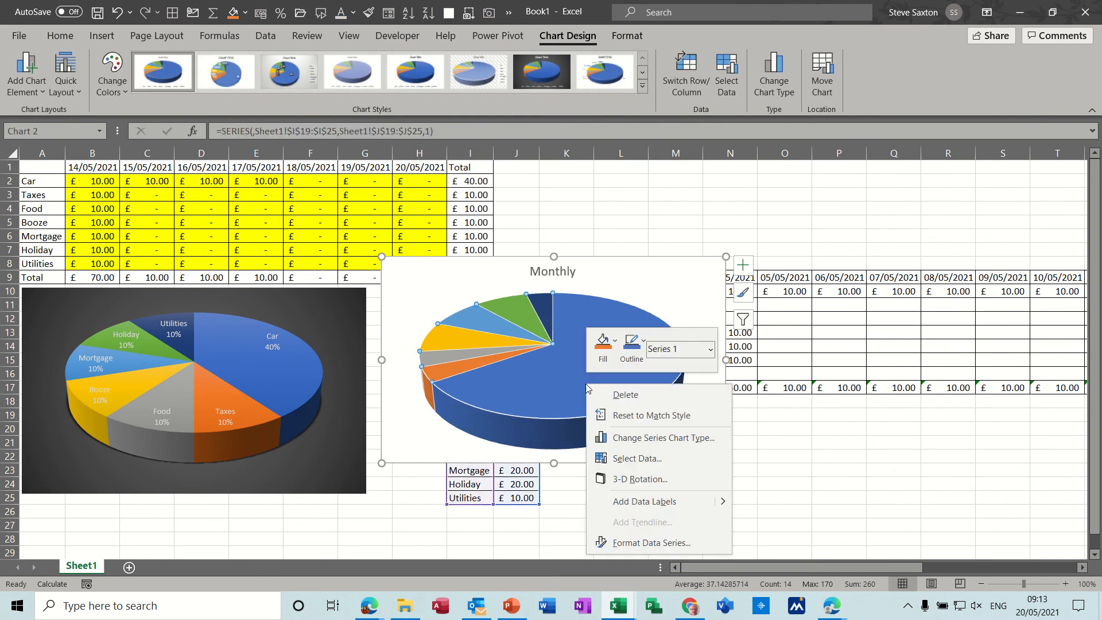
{"action": "left_click", "coordinate": [621, 496]}
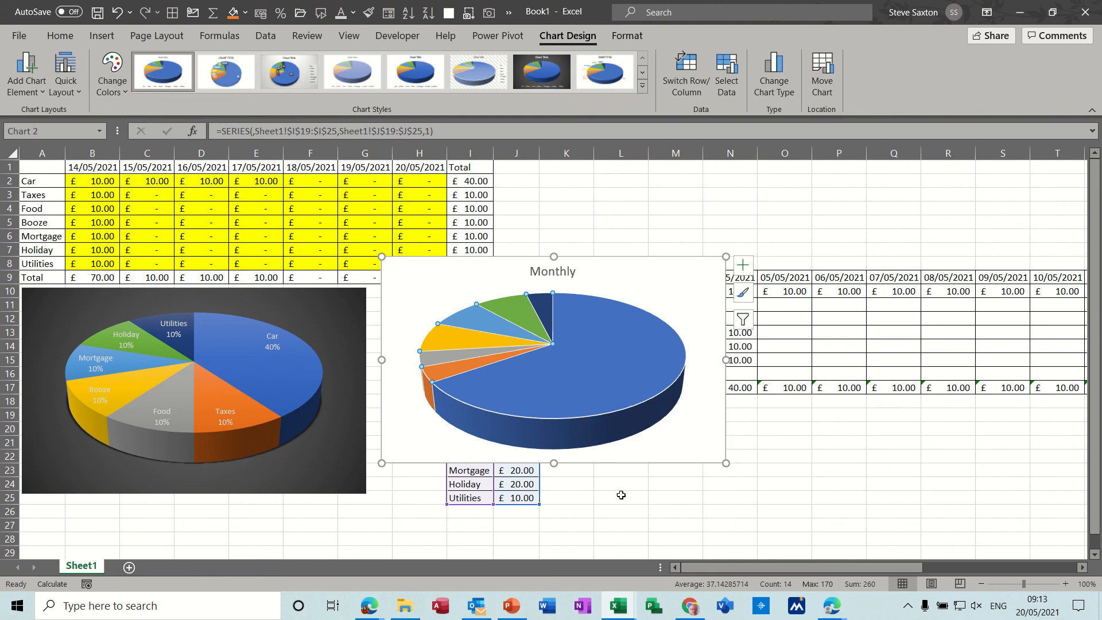
{"action": "right_click", "coordinate": [608, 360]}
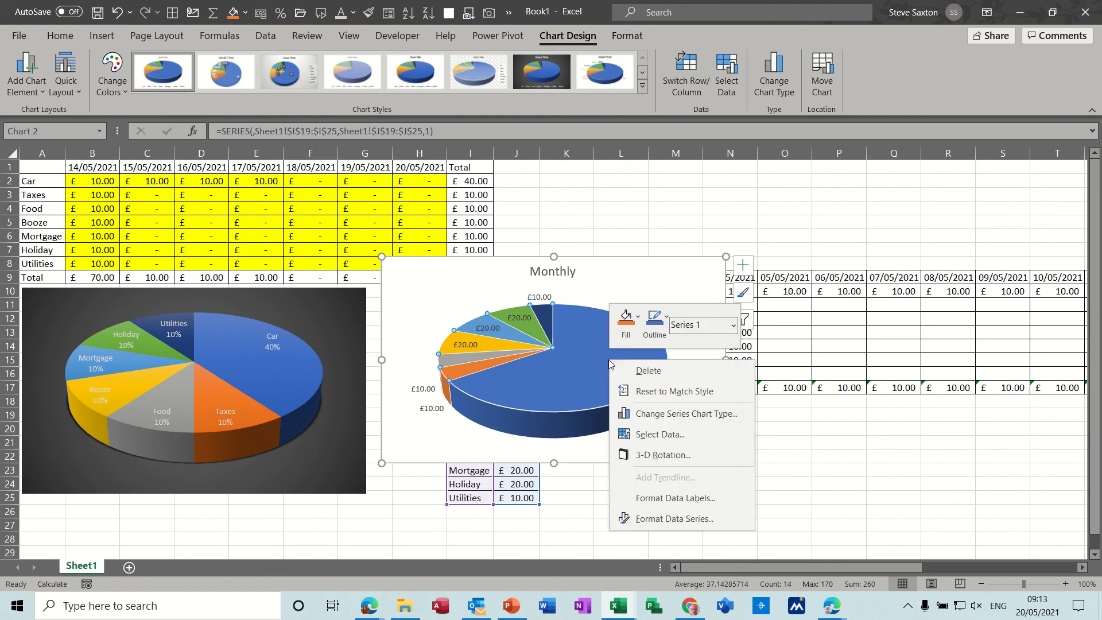
{"action": "left_click", "coordinate": [633, 498]}
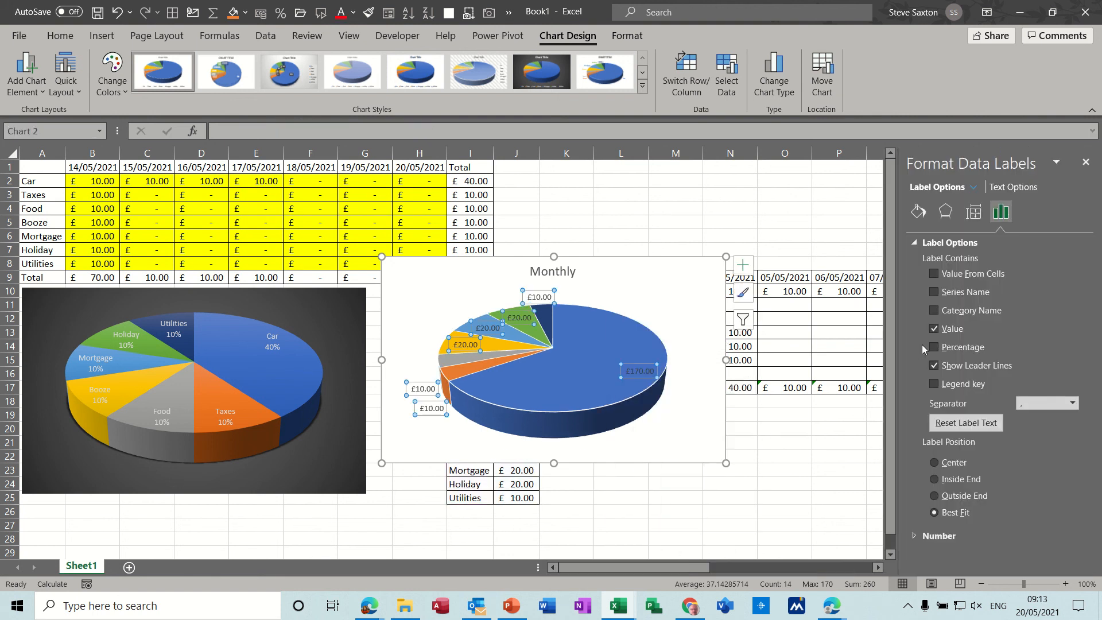
{"action": "left_click", "coordinate": [935, 348]}
{"action": "left_click", "coordinate": [934, 310]}
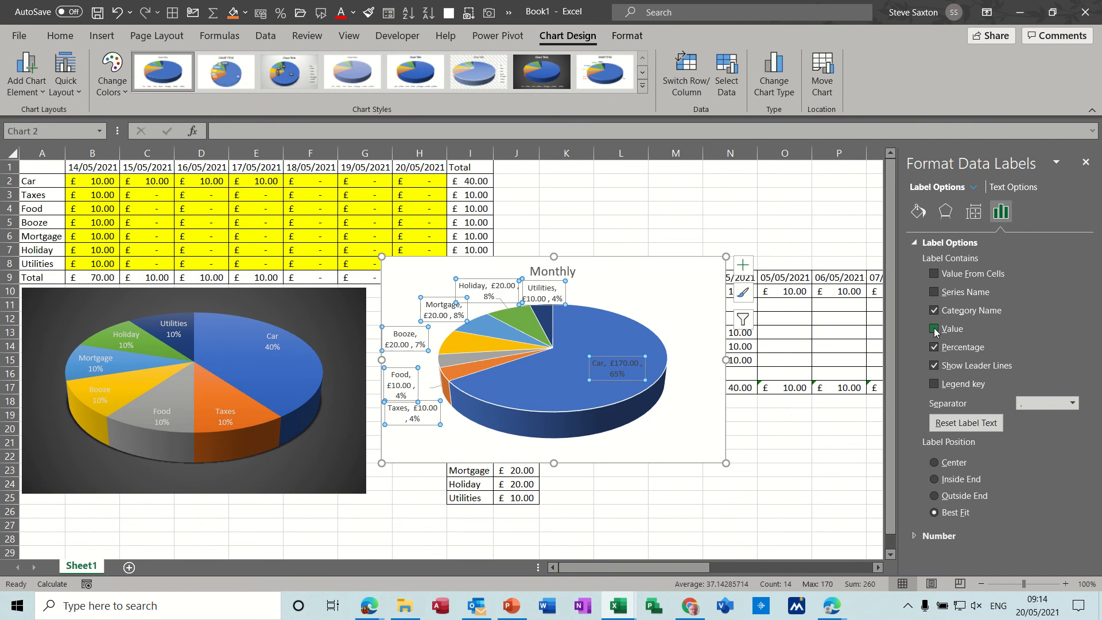
{"action": "left_click", "coordinate": [934, 330]}
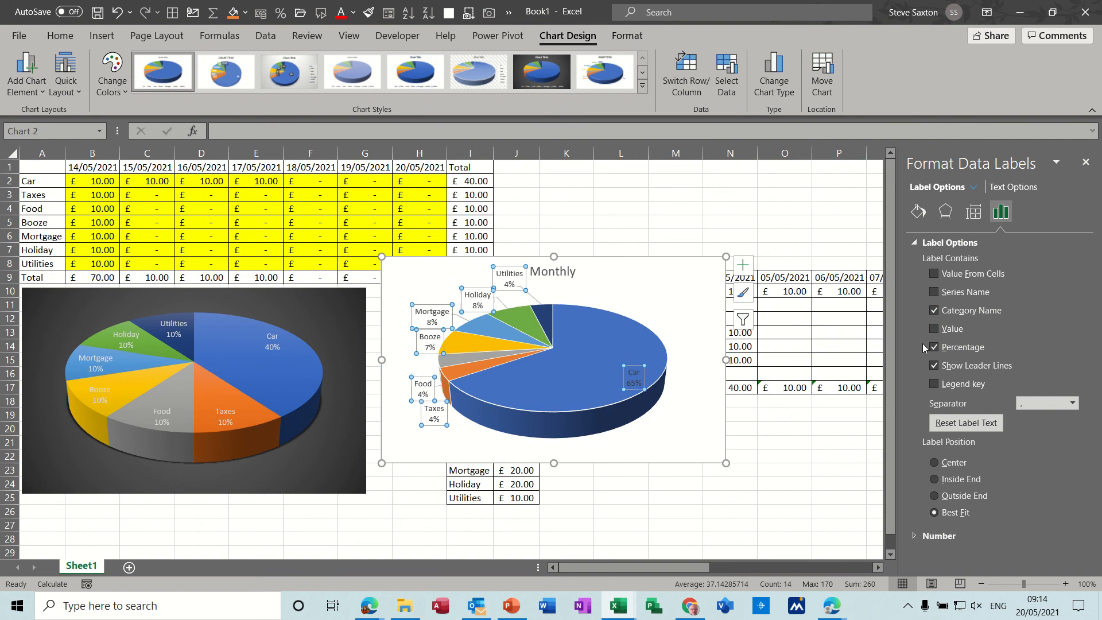
{"action": "left_click", "coordinate": [1086, 163]}
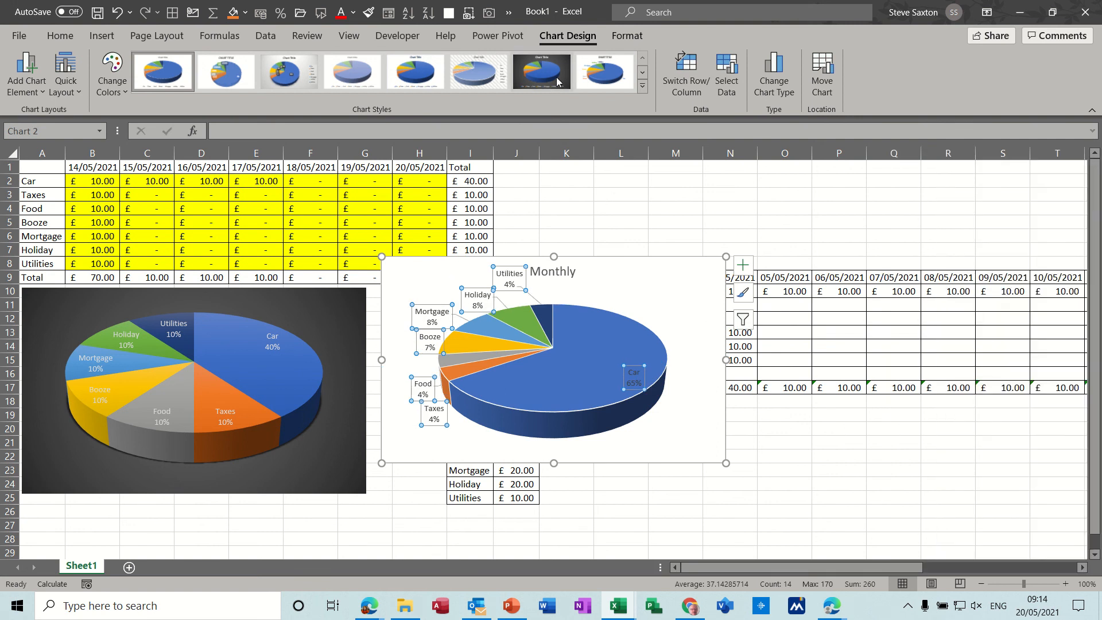
- Apply the dark gradient chart style to the Monthly pie chart and delete its legend
{"action": "left_click", "coordinate": [557, 79]}
{"action": "left_click", "coordinate": [624, 453]}
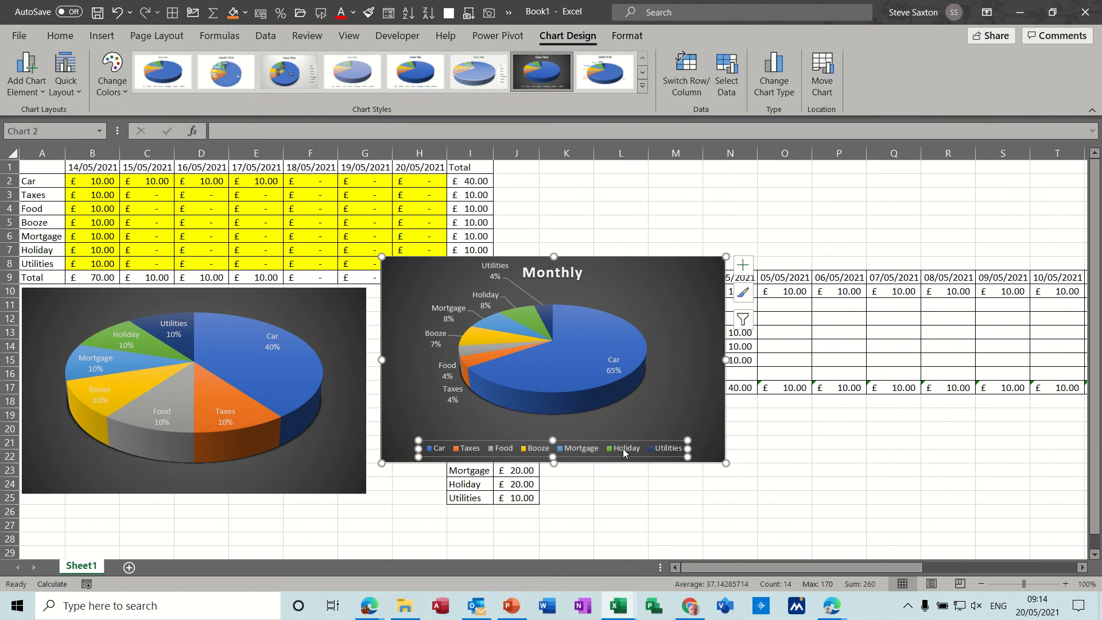
{"action": "key", "text": "Delete"}
- Reposition the pie's plot area within the Monthly chart so it sits slightly higher, just below the title
{"action": "left_click", "coordinate": [660, 436]}
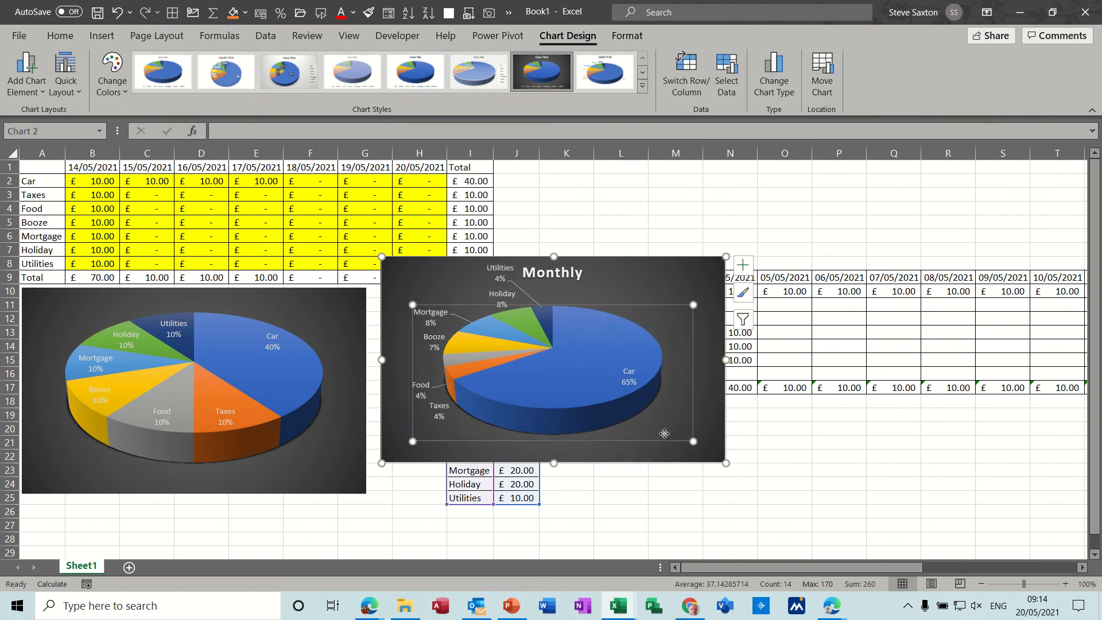
{"action": "left_click_drag", "start_coordinate": [660, 455], "coordinate": [657, 475]}
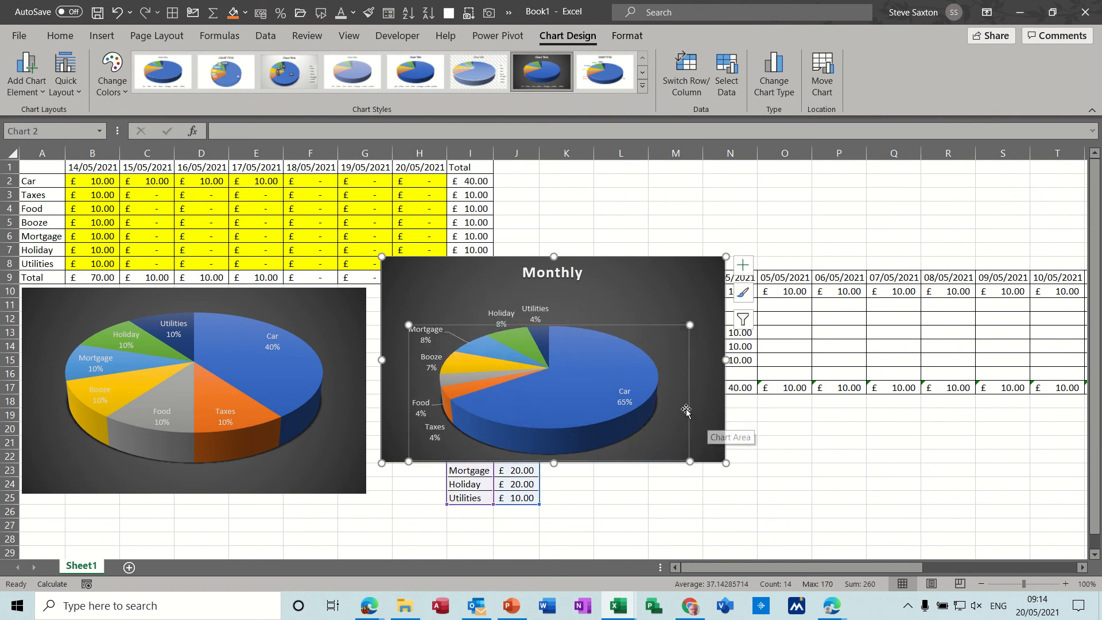
{"action": "left_click_drag", "start_coordinate": [681, 367], "coordinate": [681, 379]}
{"action": "left_click", "coordinate": [708, 404]}
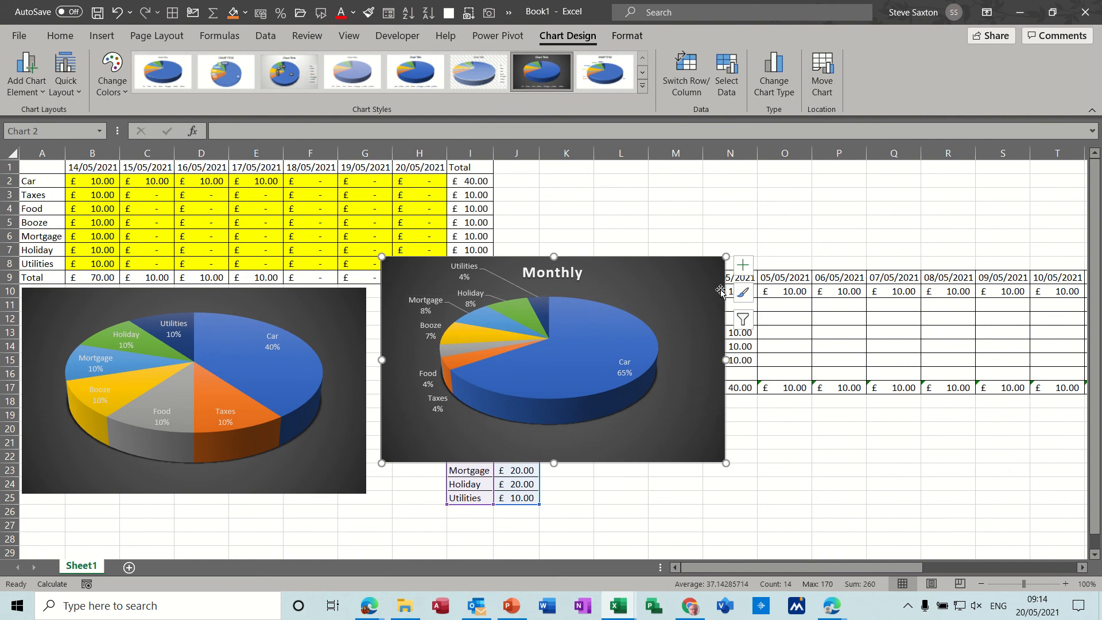
- Shrink the Monthly chart to about 5.3 cm high by 11 cm wide and the weekly pie chart to about 6.5 by 7.1 cm
{"action": "left_click_drag", "start_coordinate": [725, 257], "coordinate": [679, 319]}
{"action": "left_click", "coordinate": [362, 298]}
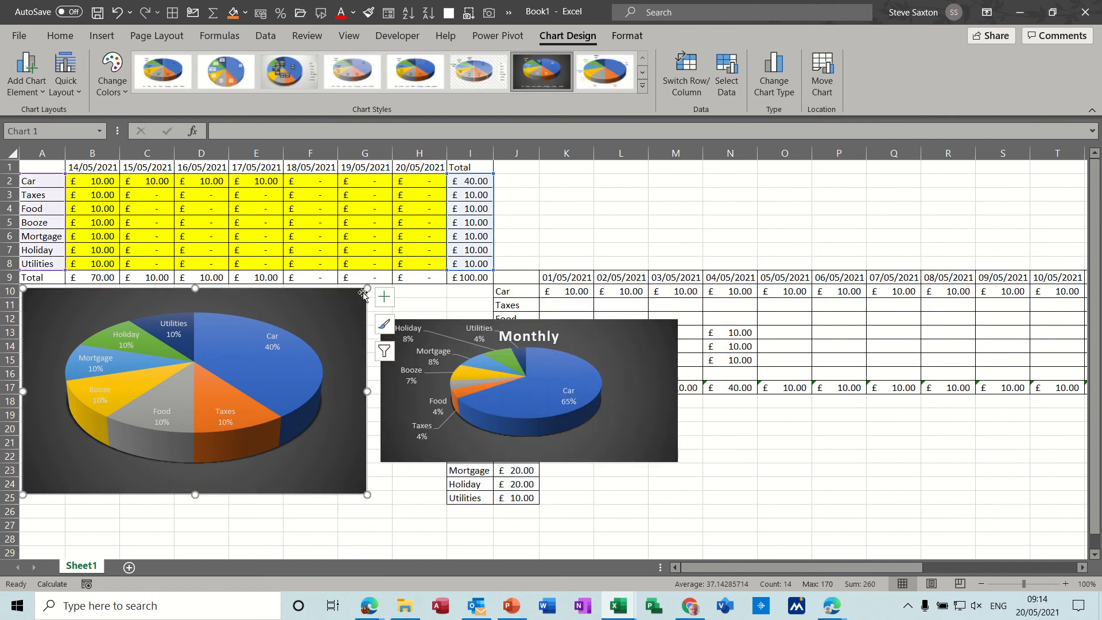
{"action": "left_click_drag", "start_coordinate": [367, 287], "coordinate": [205, 305]}
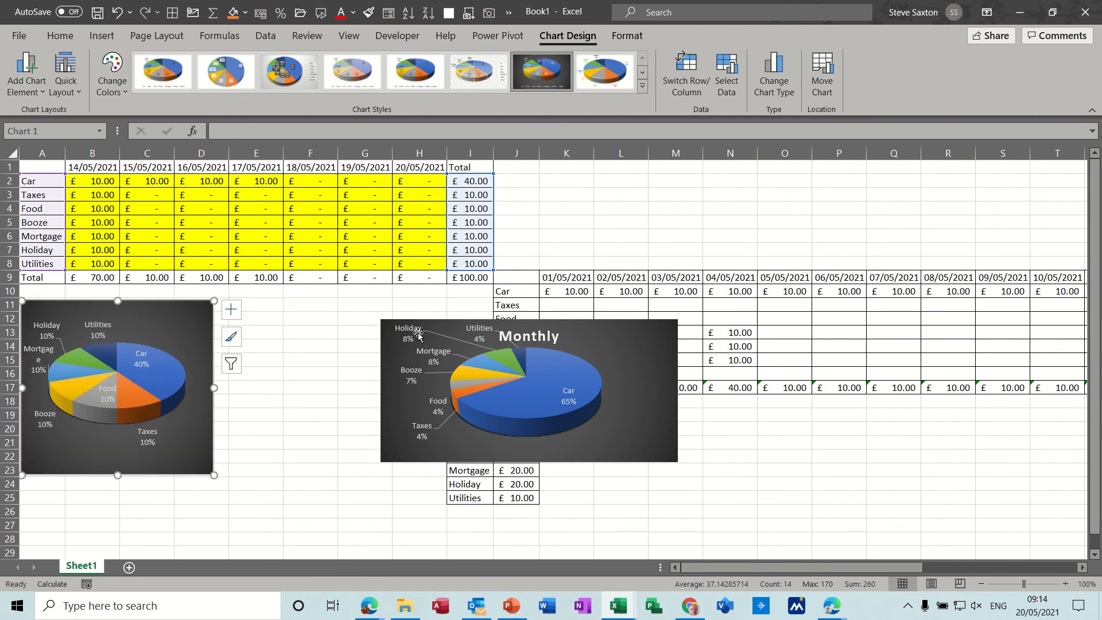
- Set the Monthly chart's height and width to 7 cm and move it beside the weekly chart, clear of the annual totals
{"action": "left_click", "coordinate": [623, 349]}
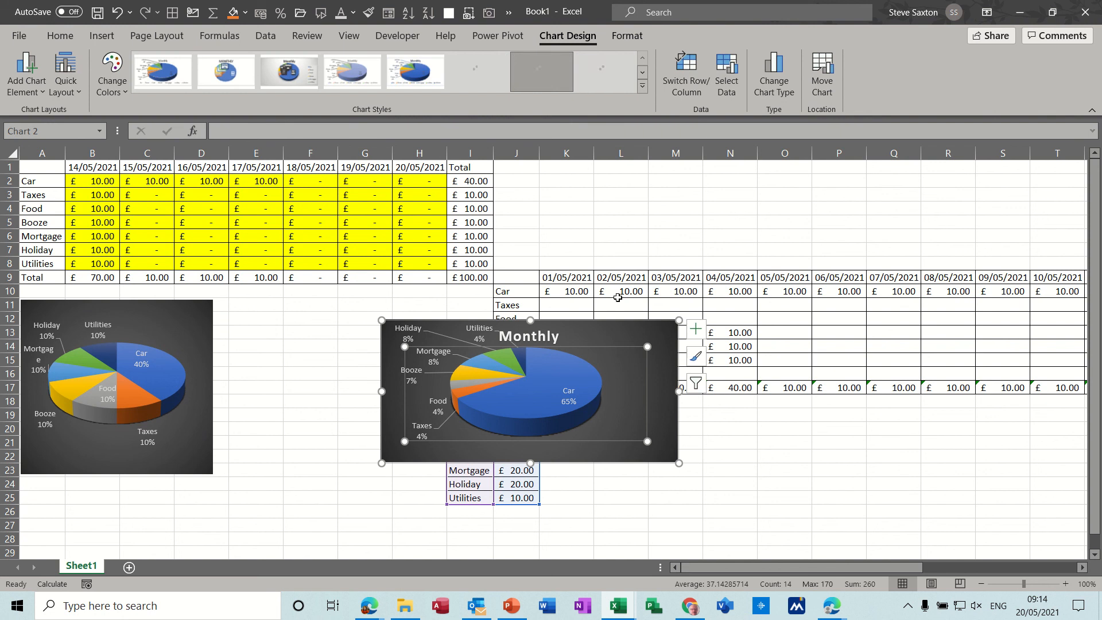
{"action": "left_click", "coordinate": [626, 36]}
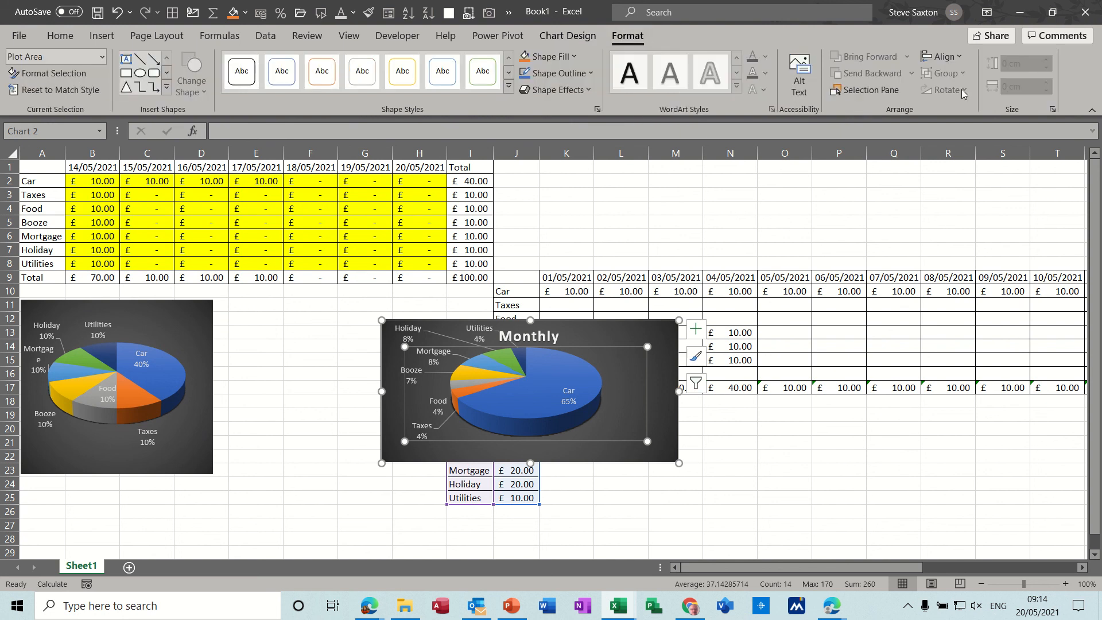
{"action": "left_click", "coordinate": [624, 330]}
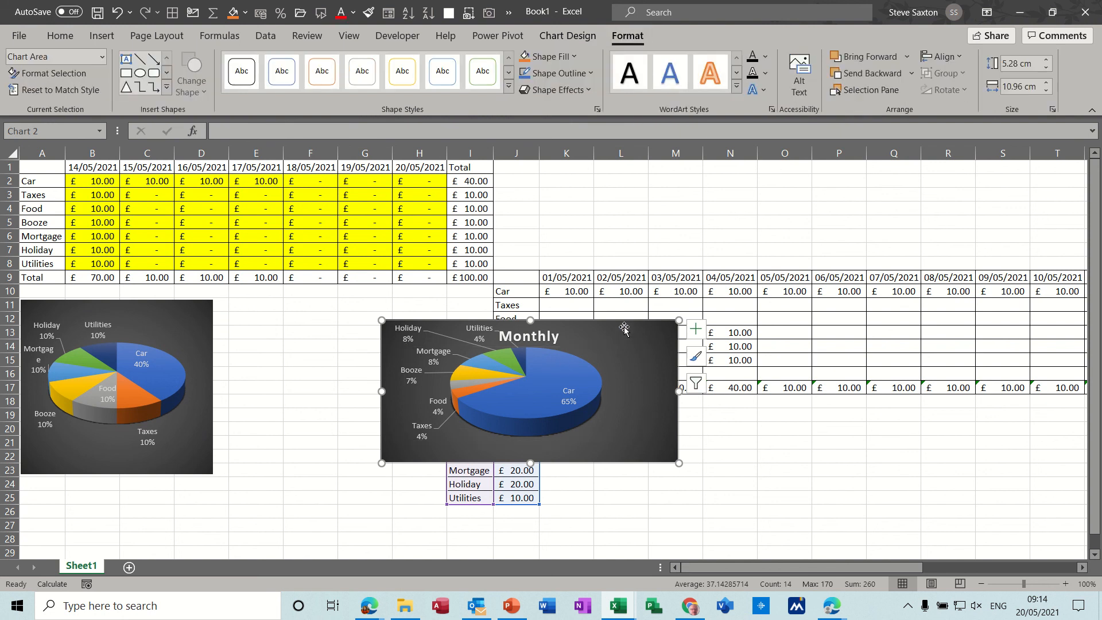
{"action": "left_click", "coordinate": [1034, 62]}
{"action": "type", "text": "7"}
{"action": "left_click", "coordinate": [1031, 86]}
{"action": "type", "text": "7"}
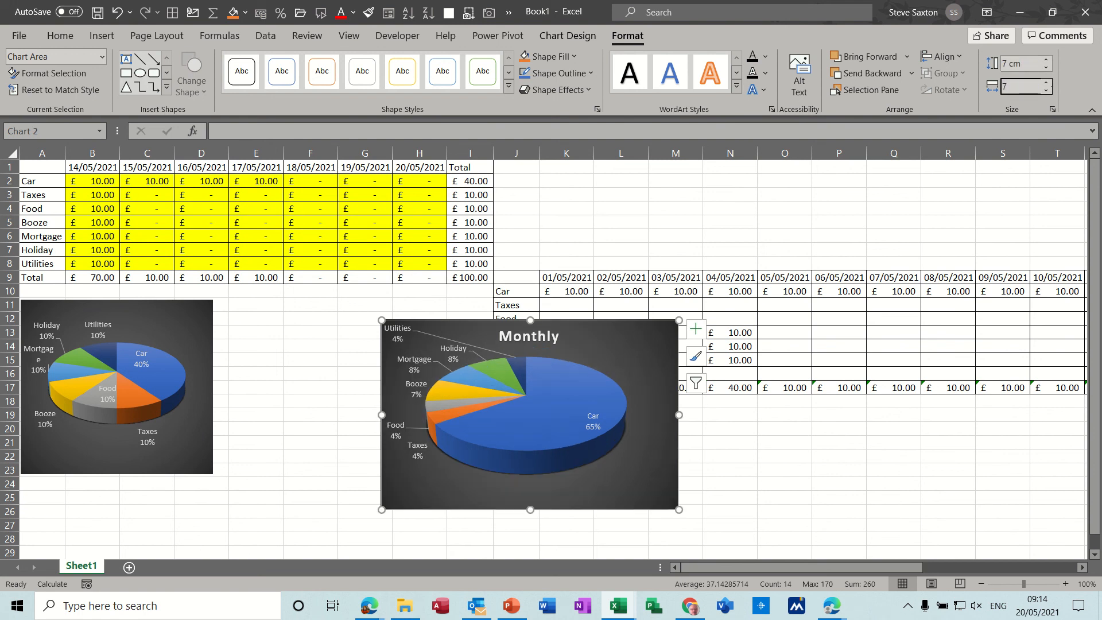
{"action": "key", "text": "Return"}
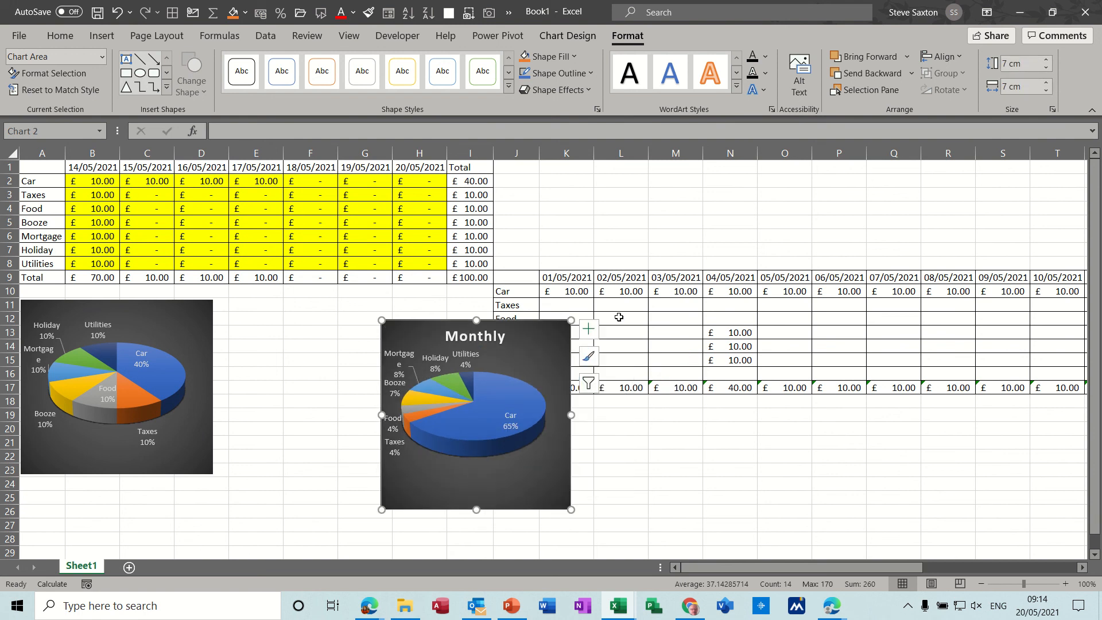
{"action": "left_click_drag", "start_coordinate": [556, 343], "coordinate": [432, 329]}
- Set the weekly pie chart's height and width to 7 cm
{"action": "left_click", "coordinate": [198, 328]}
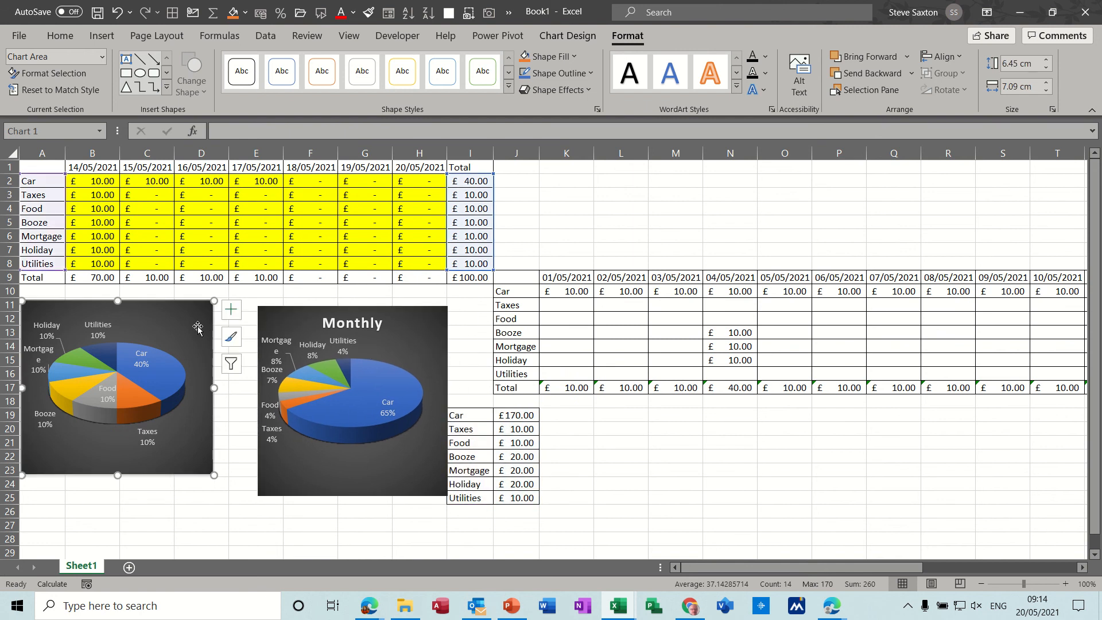
{"action": "left_click", "coordinate": [1030, 63]}
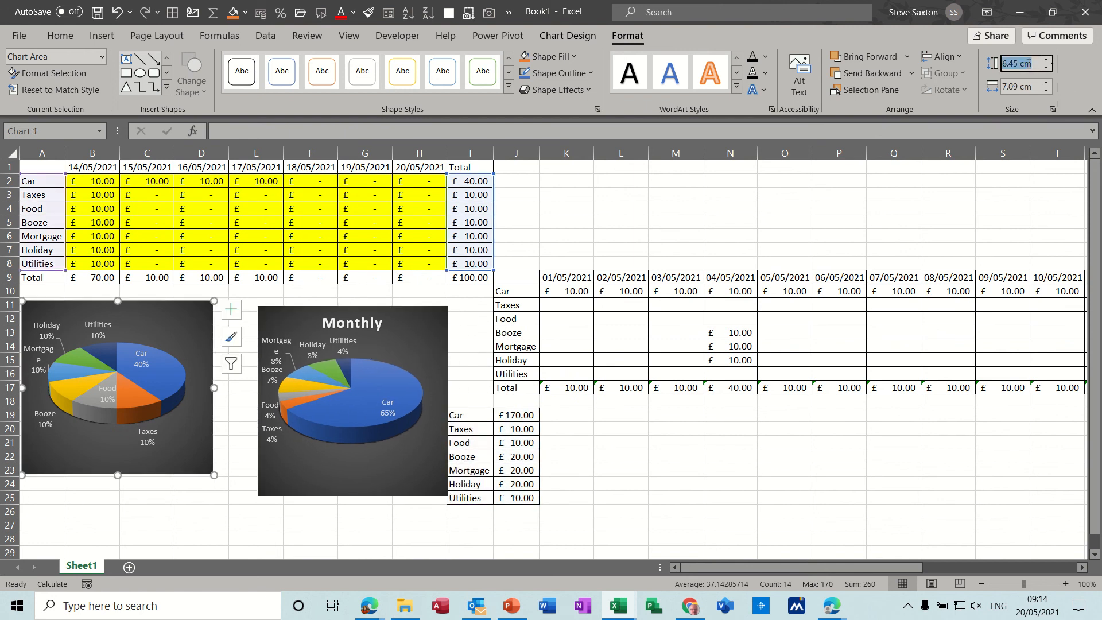
{"action": "type", "text": "7"}
{"action": "left_click", "coordinate": [1027, 87]}
{"action": "type", "text": "7"}
{"action": "key", "text": "Return"}
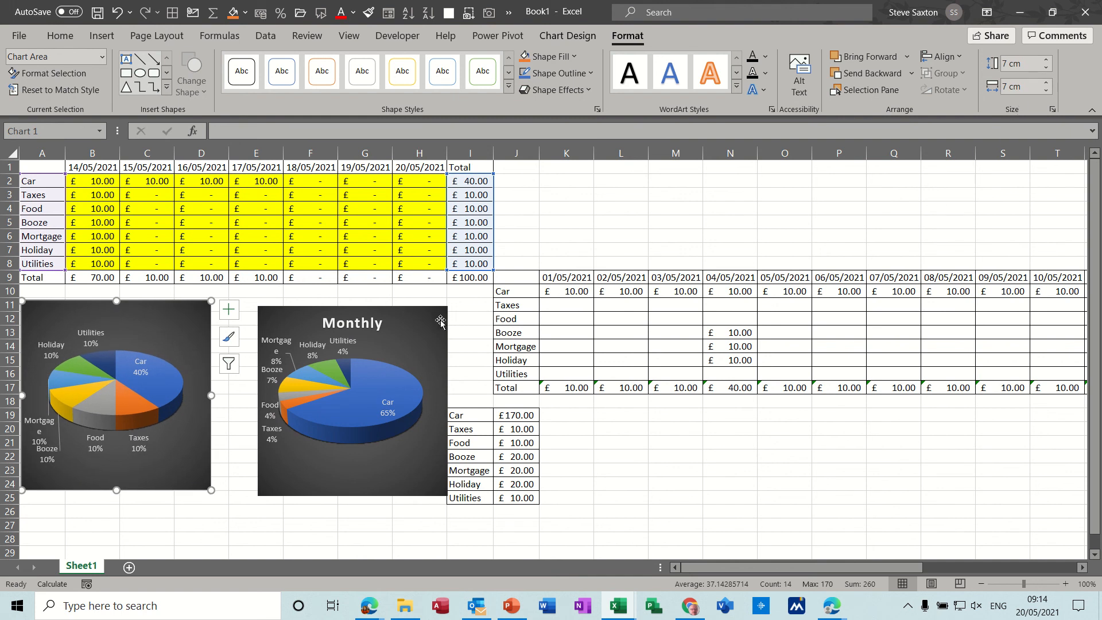
- Place the Monthly chart flush against the weekly pie chart and group the two charts
{"action": "left_click_drag", "start_coordinate": [440, 320], "coordinate": [392, 313]}
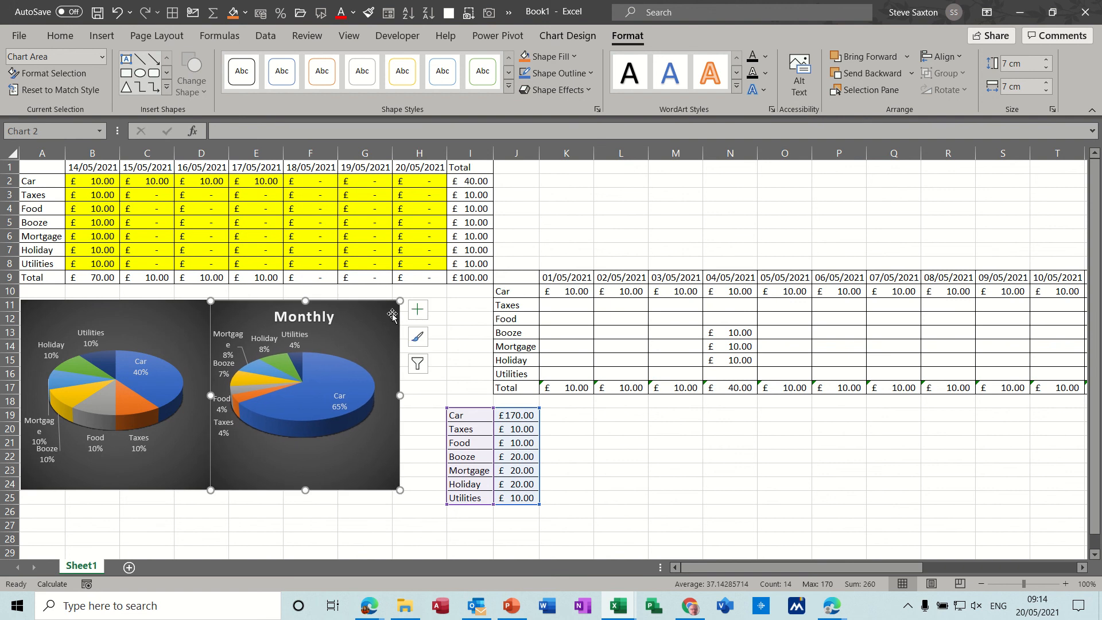
{"action": "left_click", "coordinate": [191, 313], "text": "ctrl"}
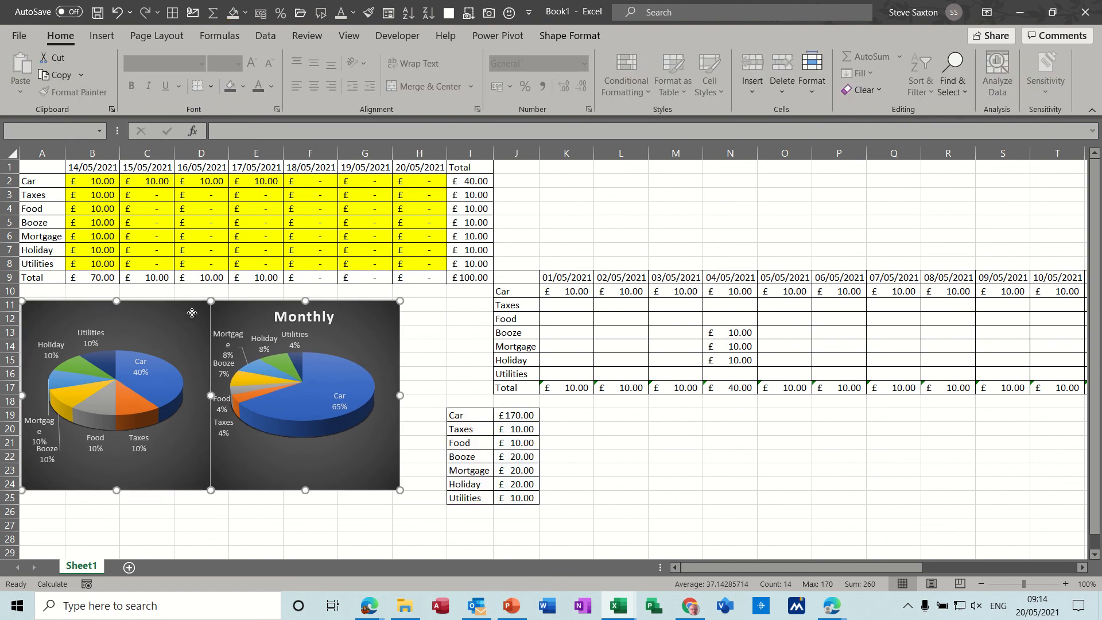
{"action": "right_click", "coordinate": [191, 313]}
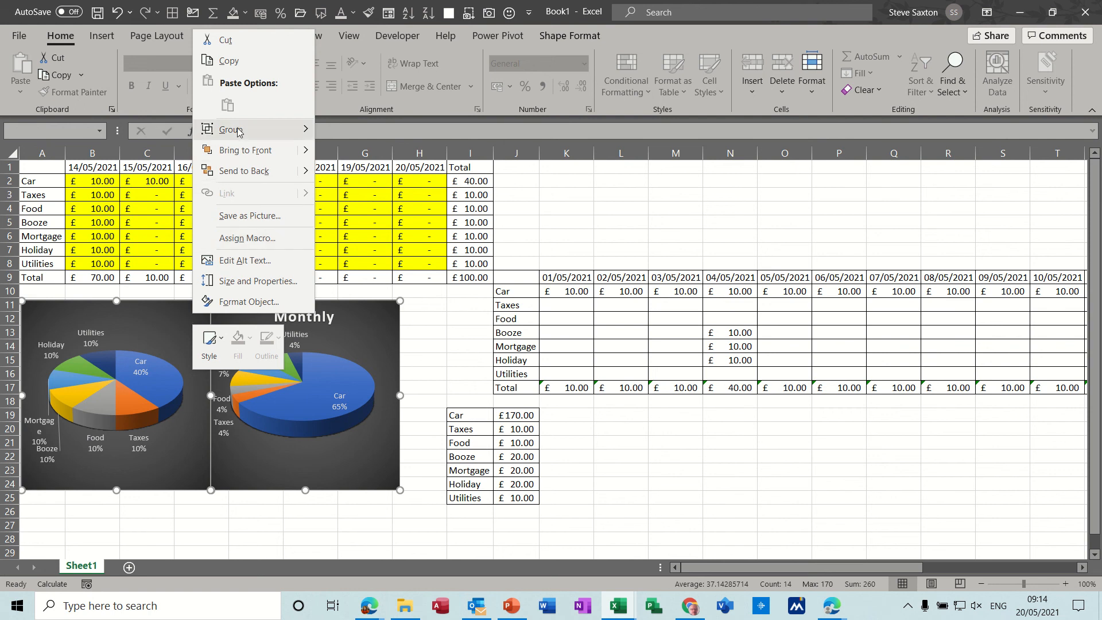
{"action": "mouse_move", "coordinate": [239, 132]}
{"action": "left_click", "coordinate": [332, 132]}
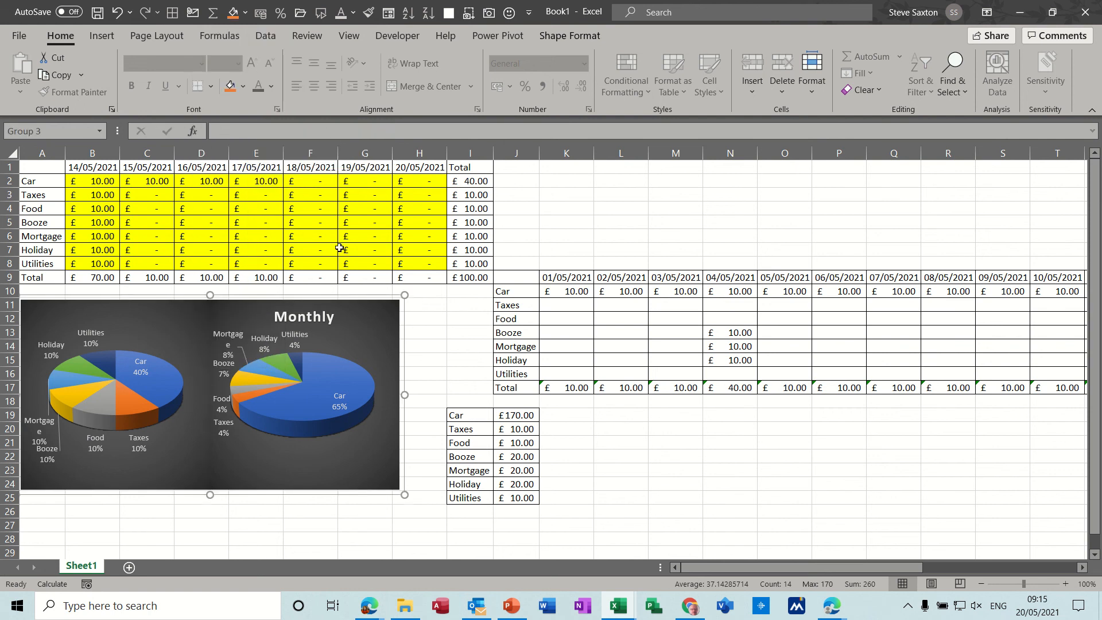
{"action": "mouse_move", "coordinate": [373, 294]}
{"action": "left_mouse_down"}
{"action": "mouse_move", "coordinate": [376, 338]}
{"action": "mouse_move", "coordinate": [373, 295]}
{"action": "left_mouse_up"}
{"action": "left_click", "coordinate": [436, 326]}
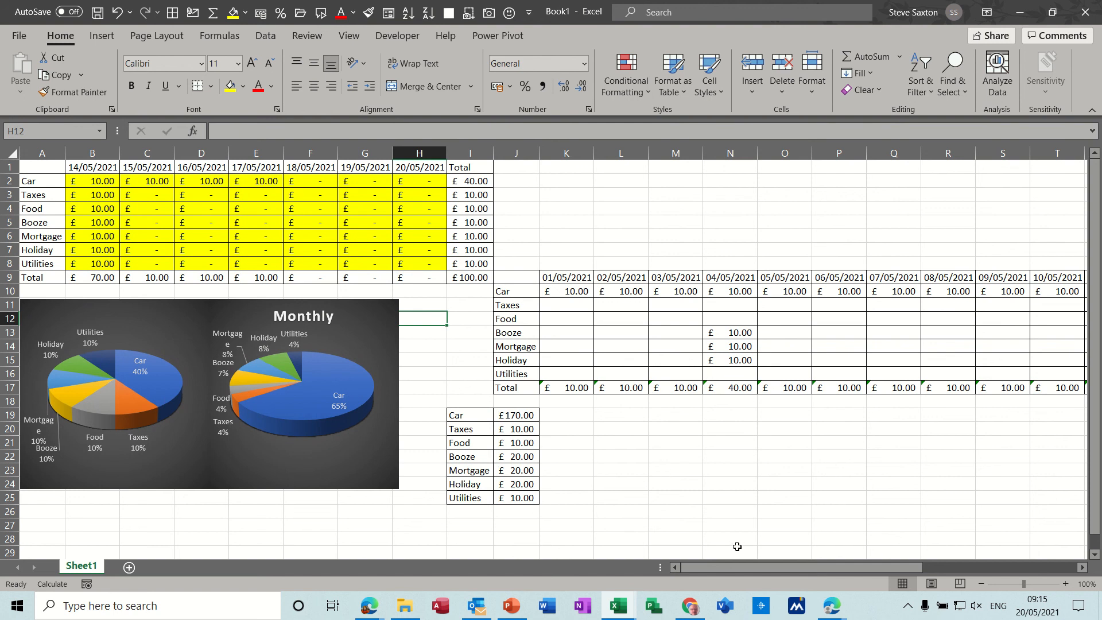
- Enter 50 for Food and 45 for Booze on 18/05/2021 in cells AB12 and AB13 of the daily grid
{"action": "left_click_drag", "start_coordinate": [741, 564], "coordinate": [906, 566]}
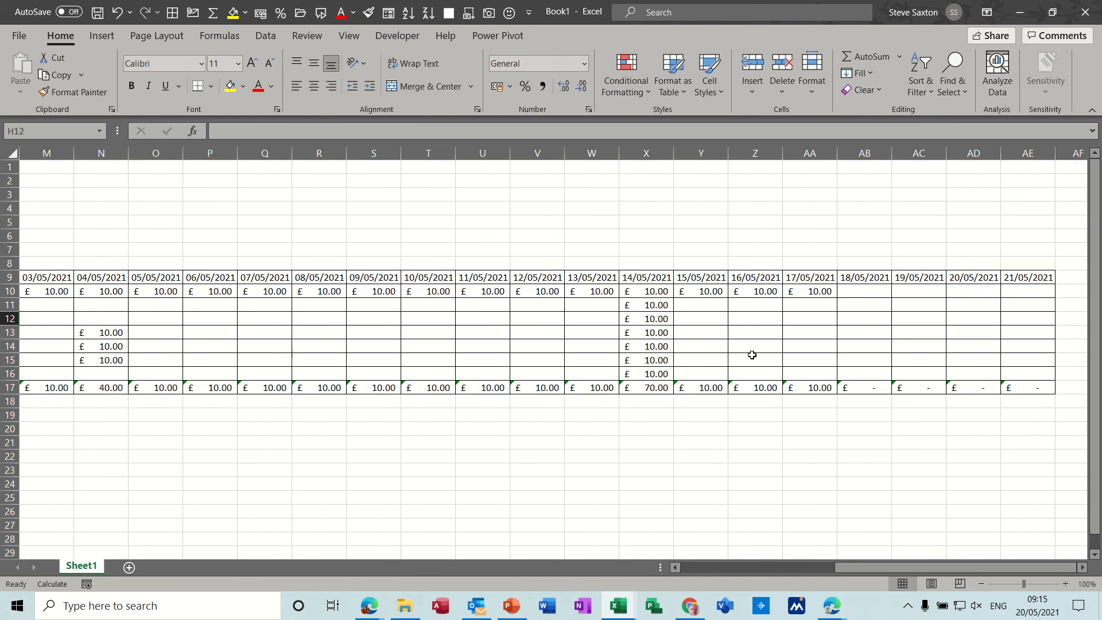
{"action": "left_click", "coordinate": [877, 320]}
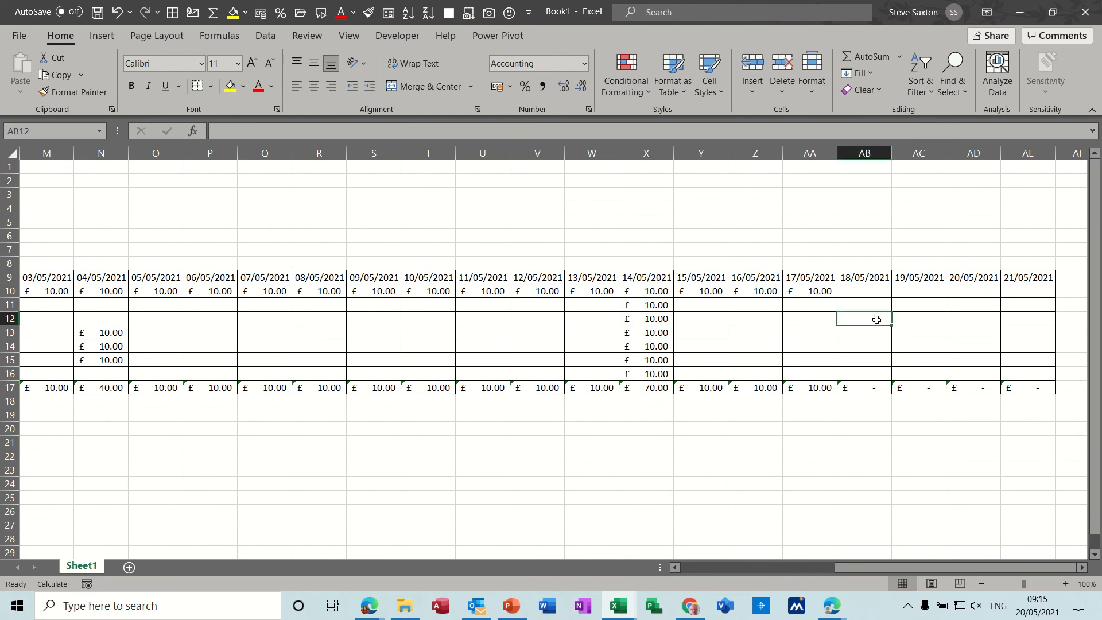
{"action": "type", "text": "50"}
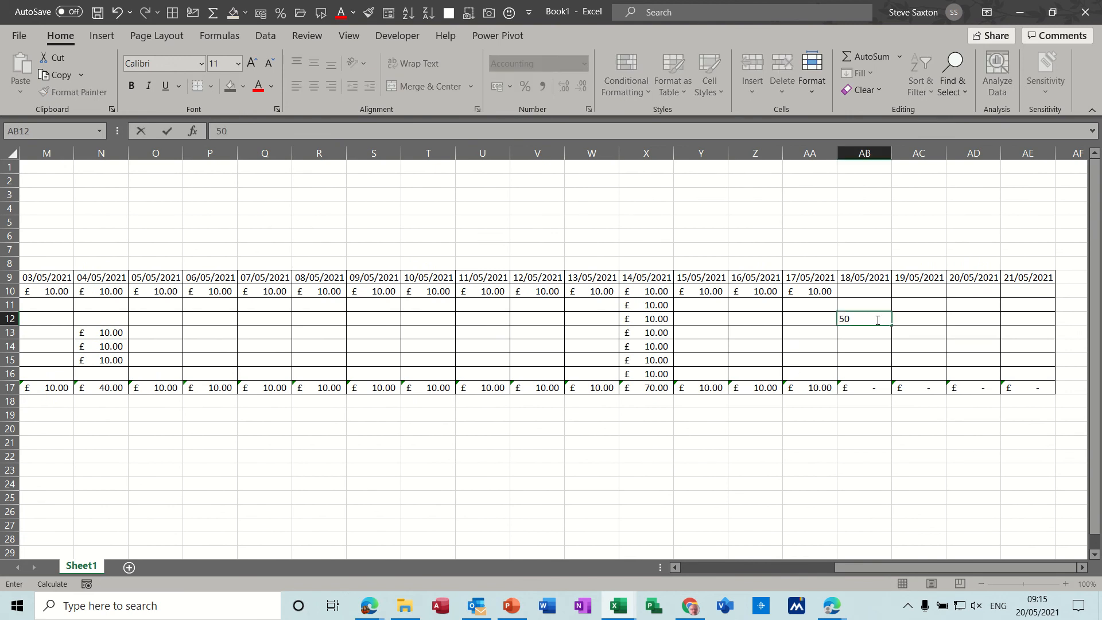
{"action": "key", "text": "Return"}
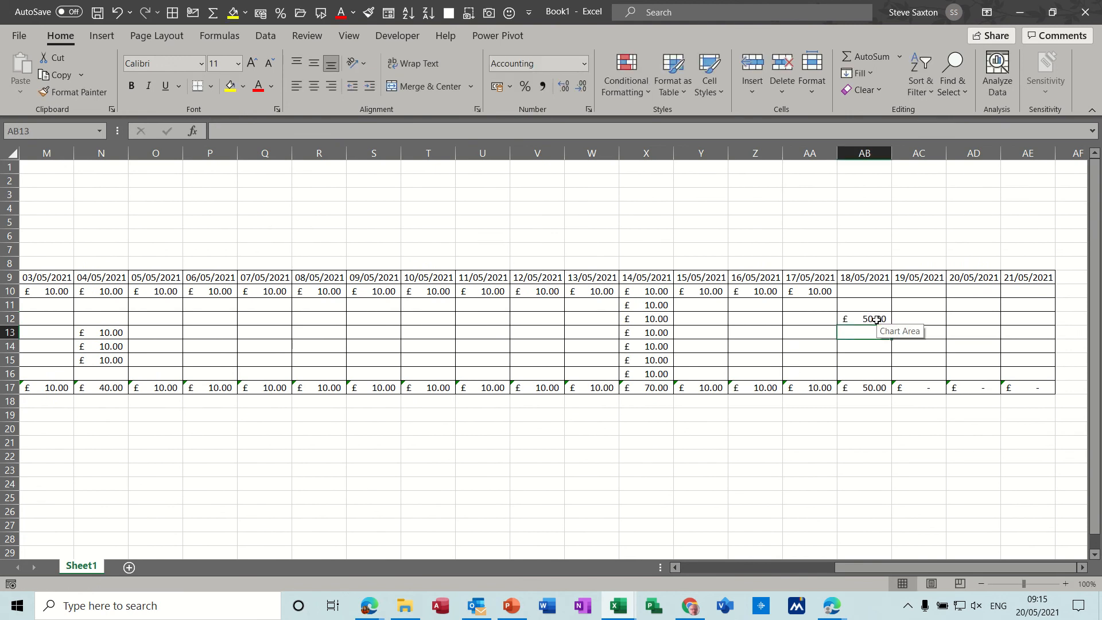
{"action": "type", "text": "45"}
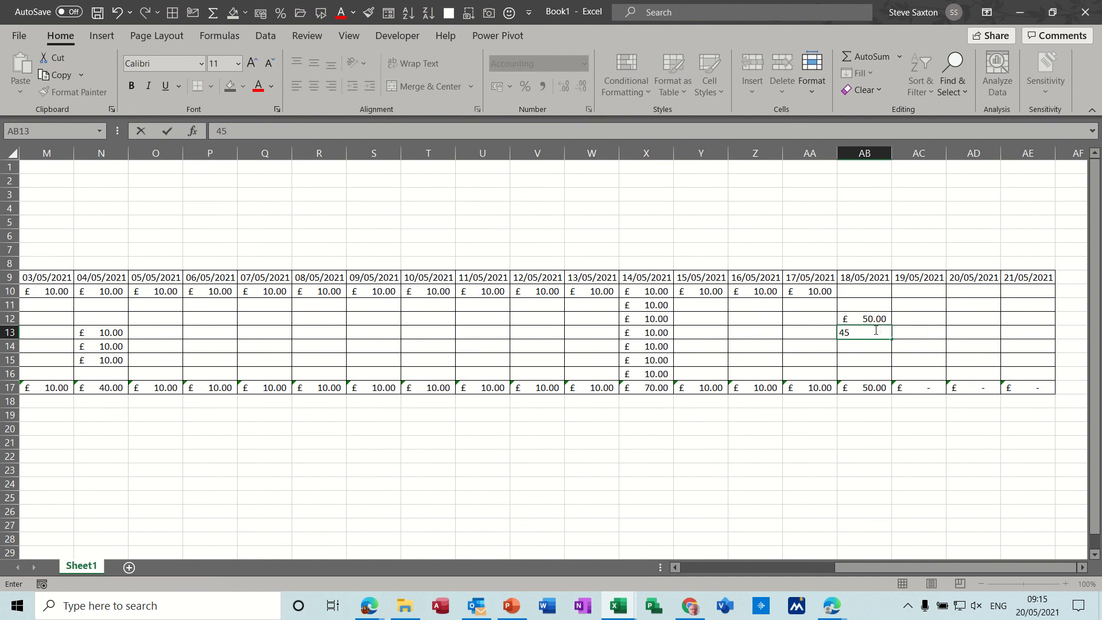
{"action": "key", "text": "Return"}
{"action": "left_click_drag", "start_coordinate": [855, 566], "coordinate": [701, 571]}
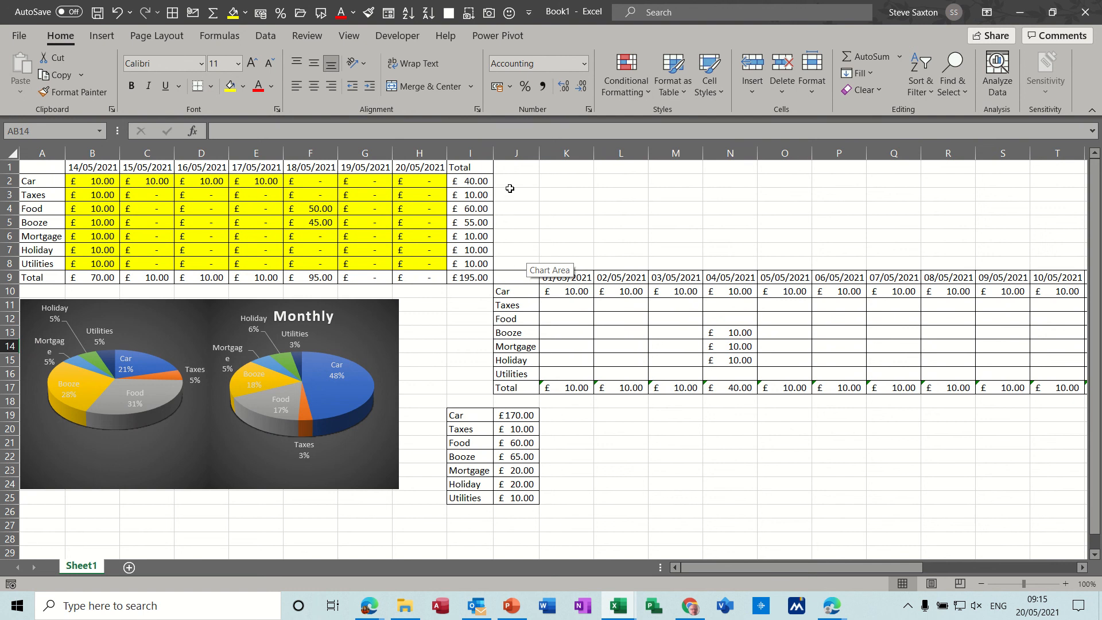
- Move the annual category totals table from I19:J25 to H19:I25
{"action": "left_click_drag", "start_coordinate": [472, 412], "coordinate": [483, 500]}
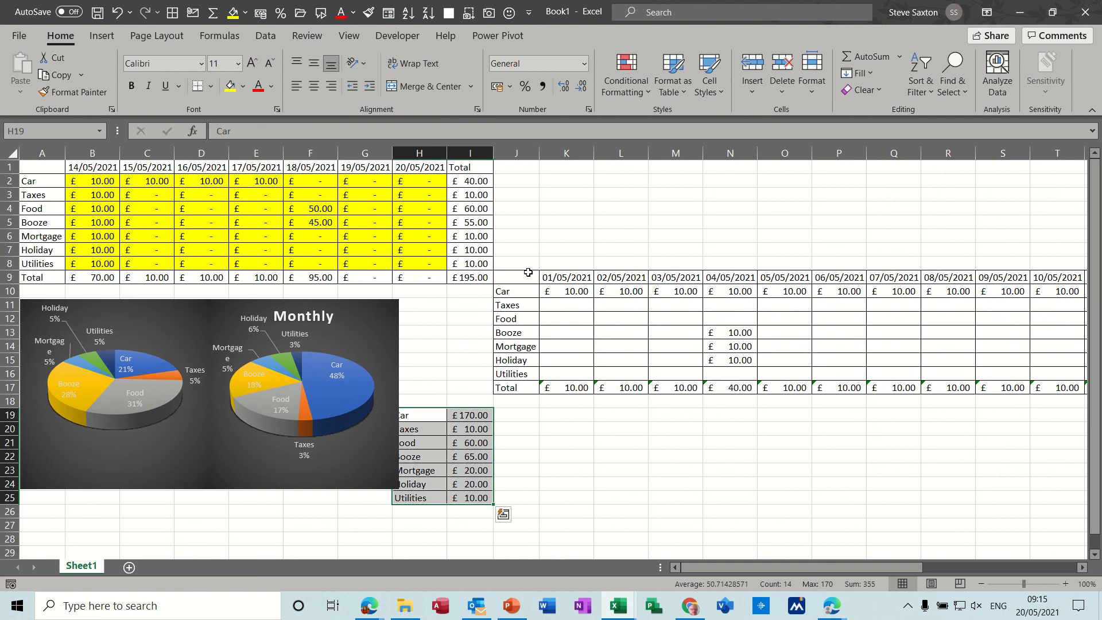
- Try freezing the panes at cell J1, test the horizontal scrolling, and unfreeze the panes
{"action": "left_click", "coordinate": [524, 168]}
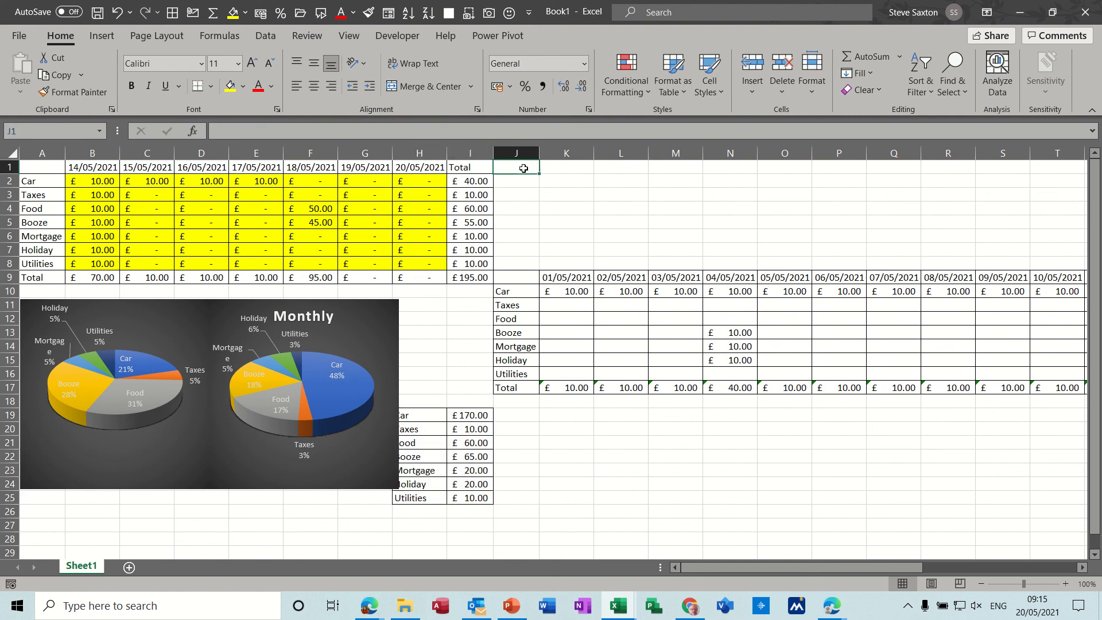
{"action": "left_click", "coordinate": [349, 37]}
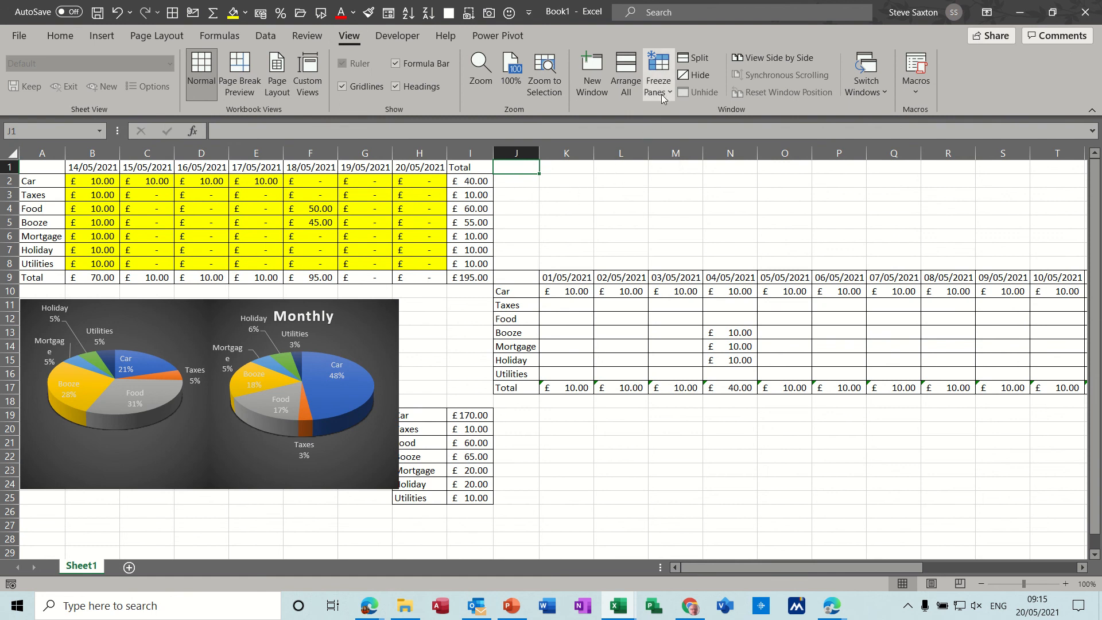
{"action": "left_click", "coordinate": [660, 70]}
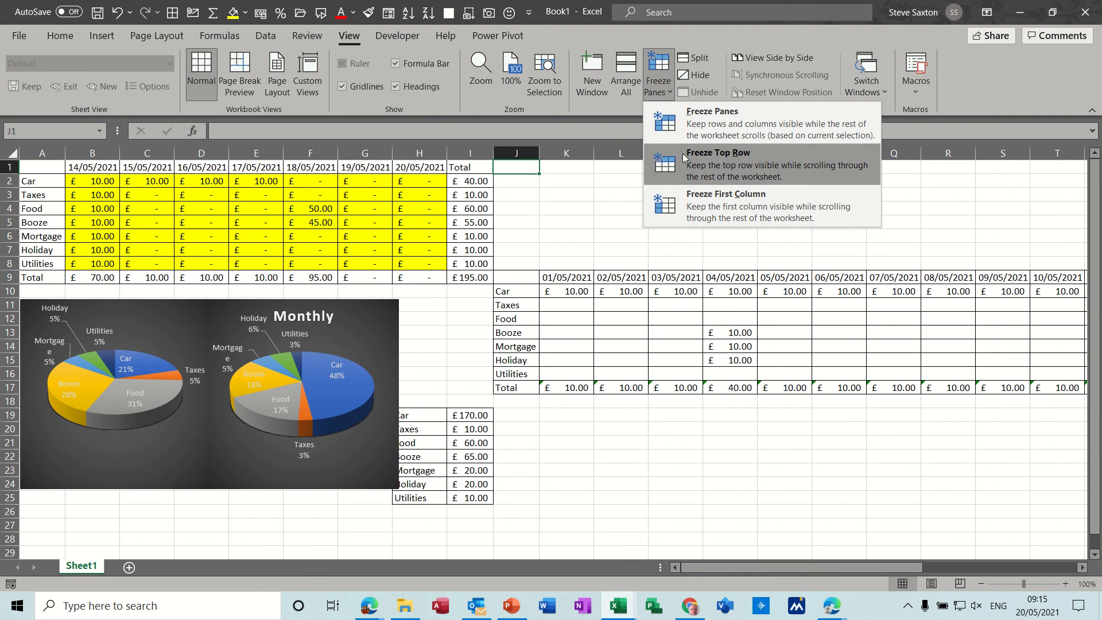
{"action": "left_click", "coordinate": [682, 126]}
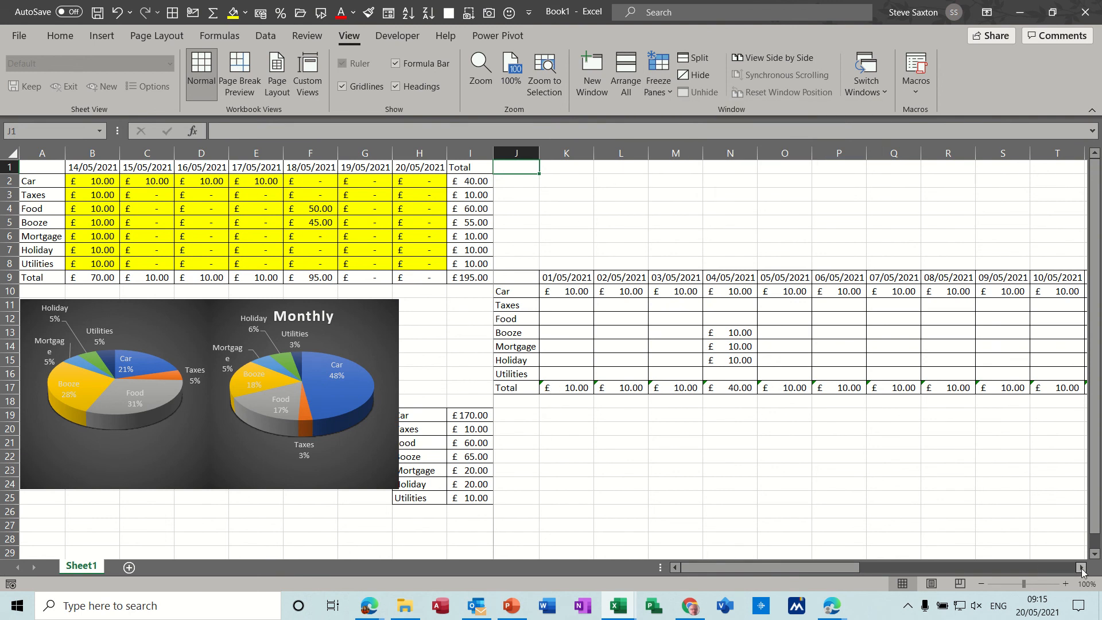
{"action": "left_click", "coordinate": [1083, 567]}
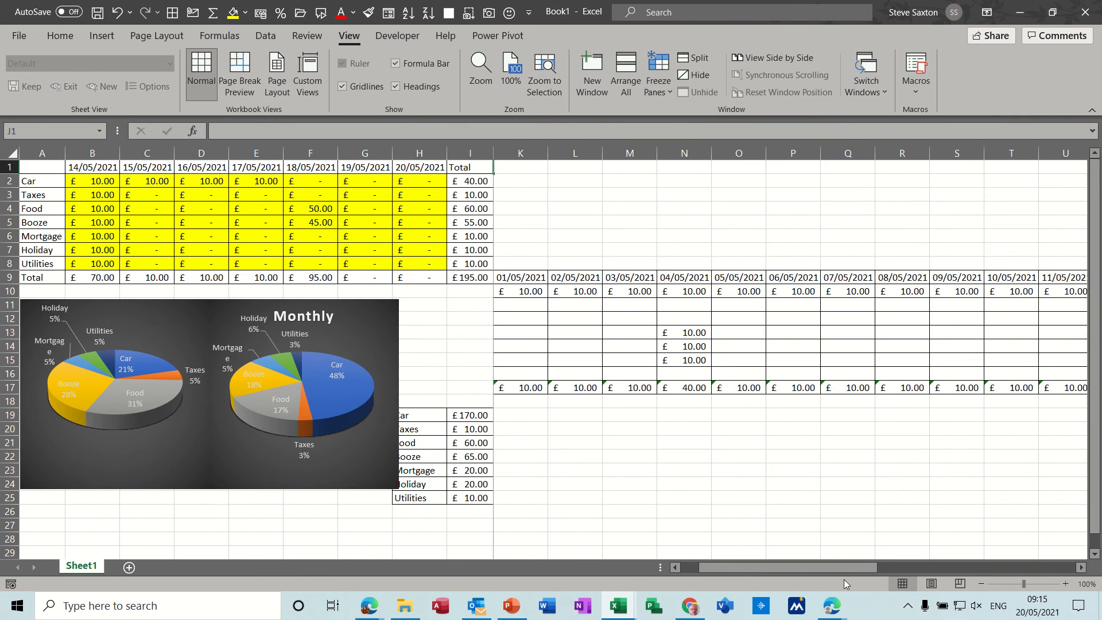
{"action": "left_click_drag", "start_coordinate": [835, 567], "coordinate": [785, 566]}
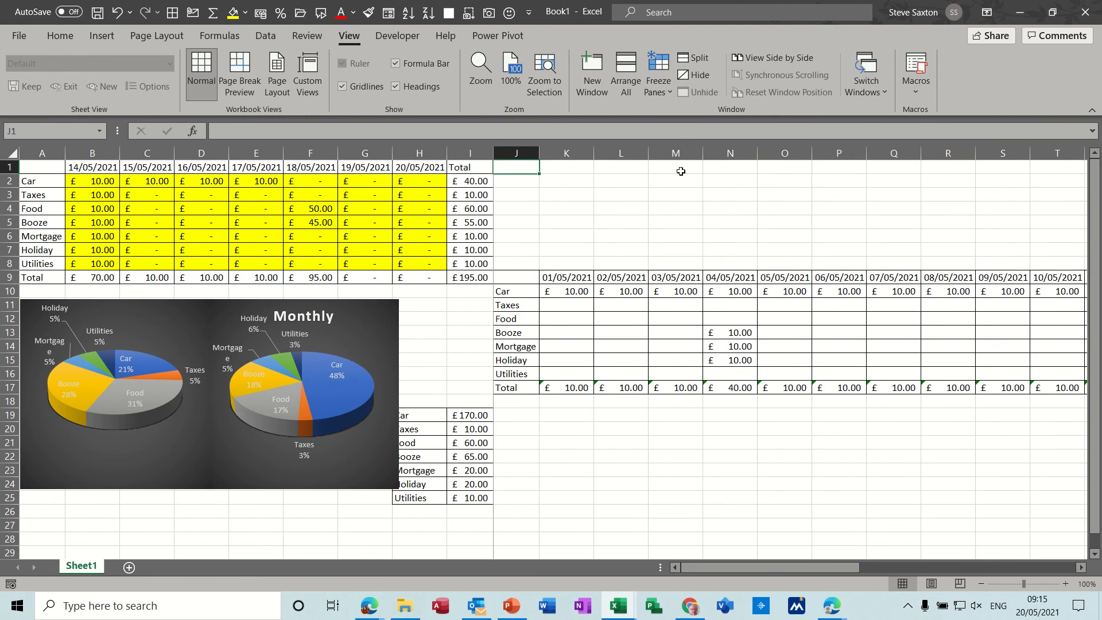
{"action": "left_click", "coordinate": [661, 97]}
{"action": "left_click", "coordinate": [717, 119]}
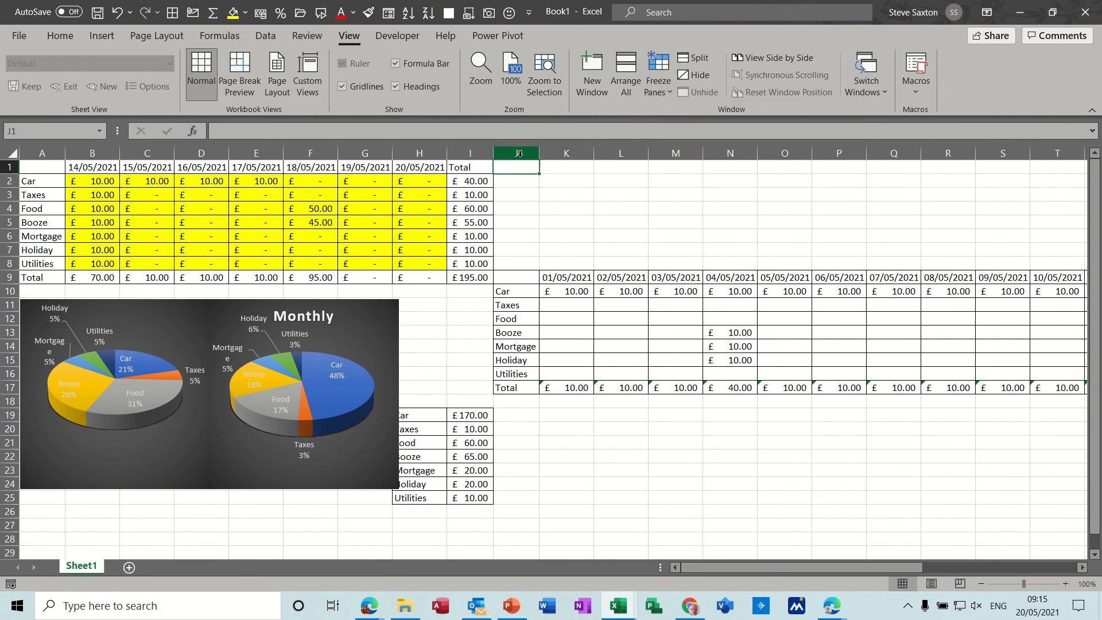
- Freeze the panes at cell I1 so columns A to H stay fixed
{"action": "left_click", "coordinate": [481, 167]}
{"action": "left_click", "coordinate": [658, 91]}
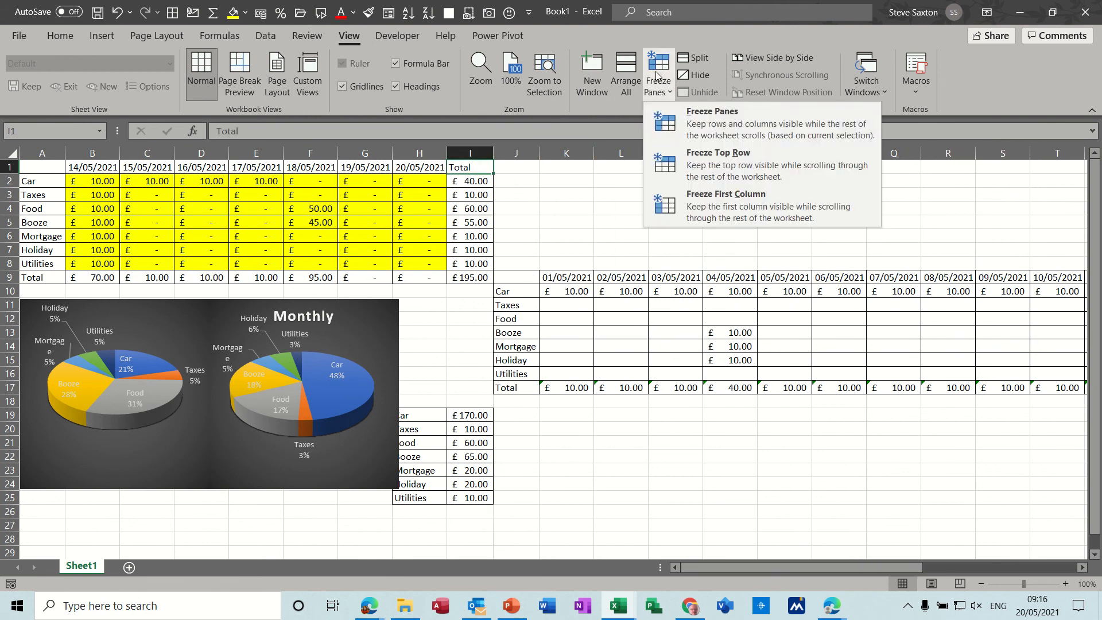
{"action": "left_click", "coordinate": [667, 119]}
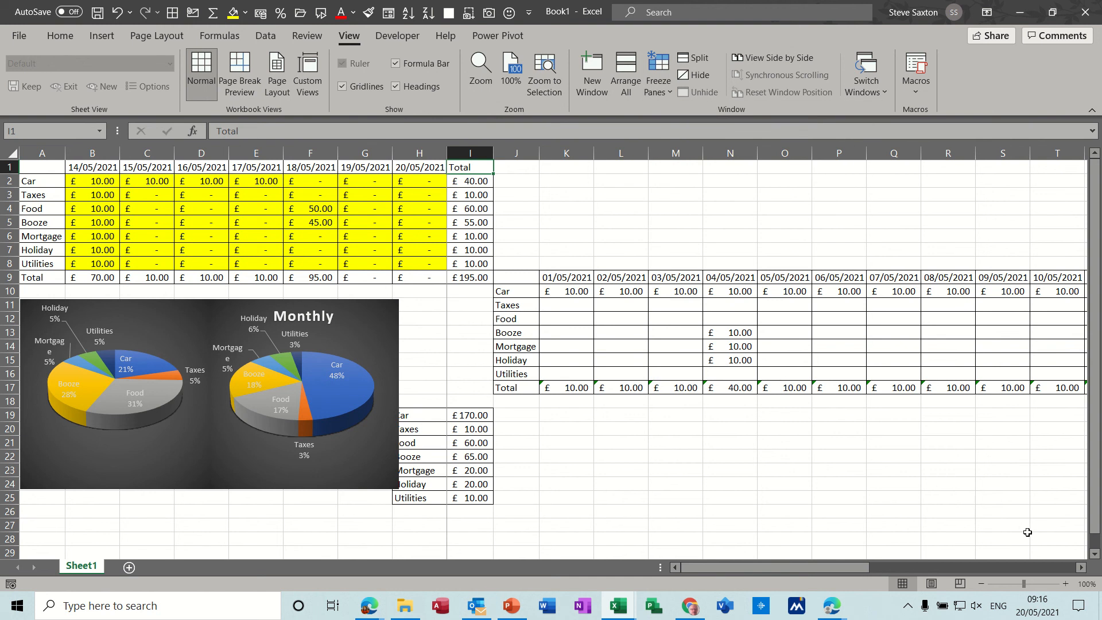
- Test the horizontal scrolling with columns A to H frozen, and unfreeze the panes
{"action": "left_click", "coordinate": [1081, 567]}
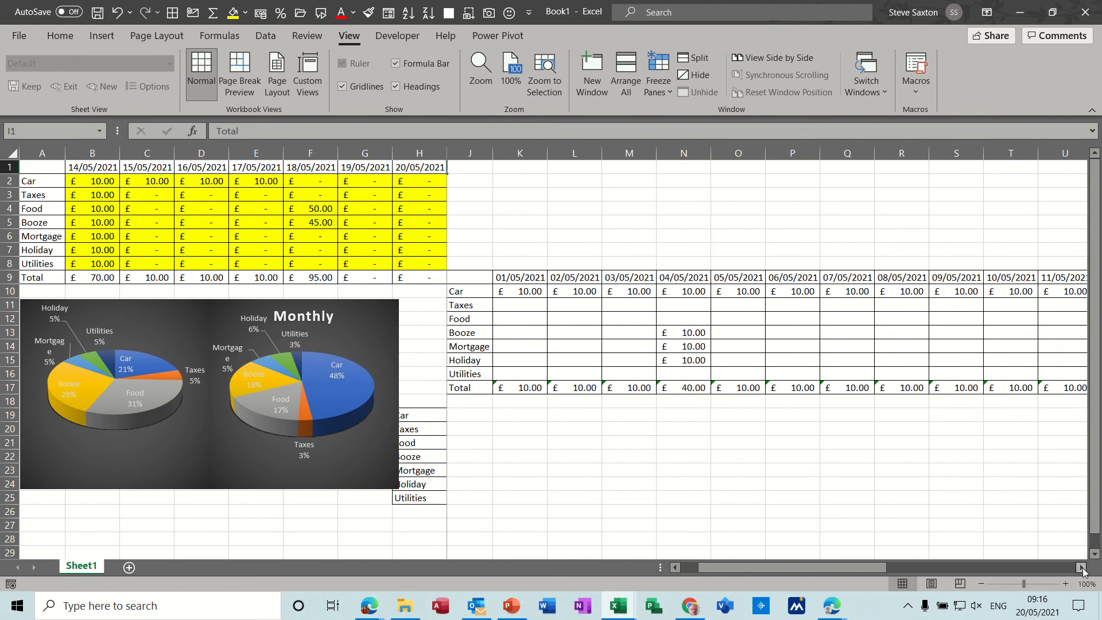
{"action": "left_click", "coordinate": [1081, 568]}
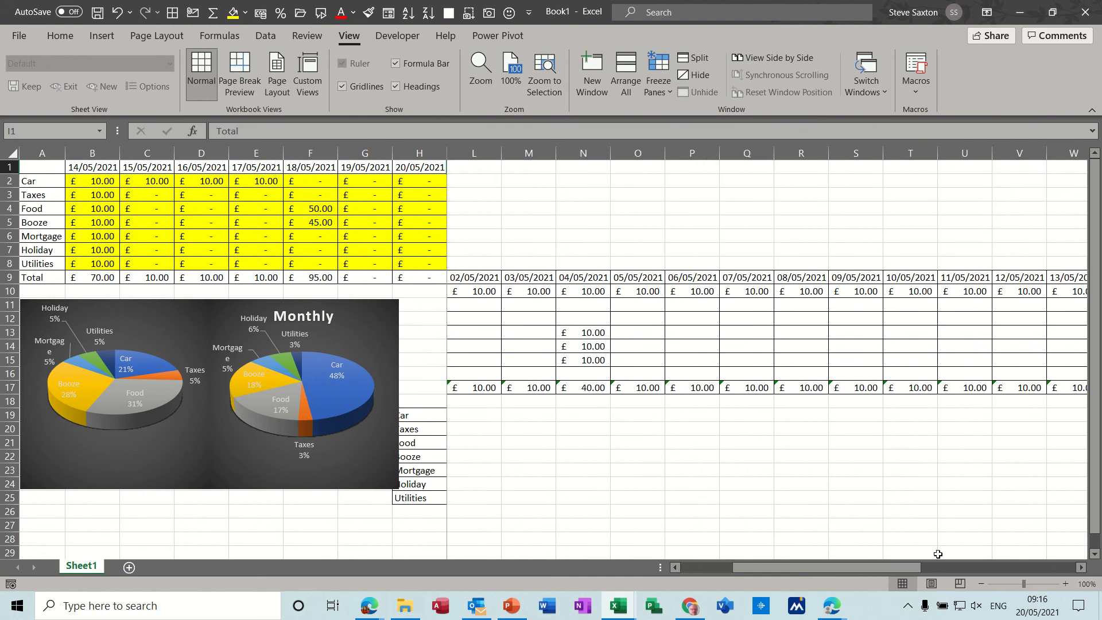
{"action": "left_click_drag", "start_coordinate": [880, 569], "coordinate": [790, 569]}
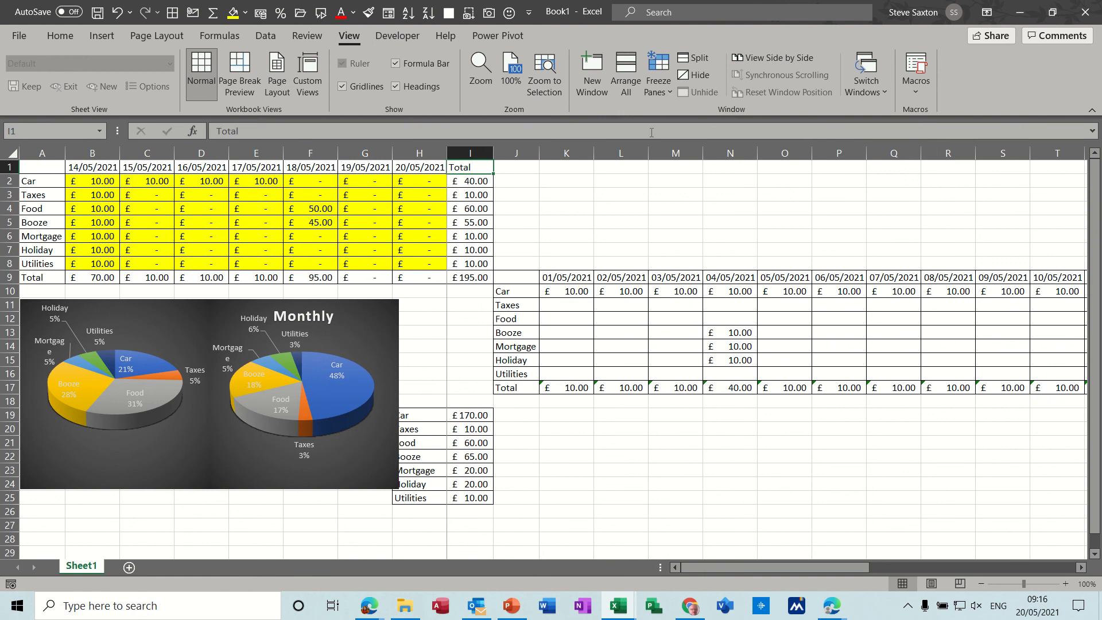
{"action": "left_click", "coordinate": [657, 94]}
{"action": "left_click", "coordinate": [678, 117]}
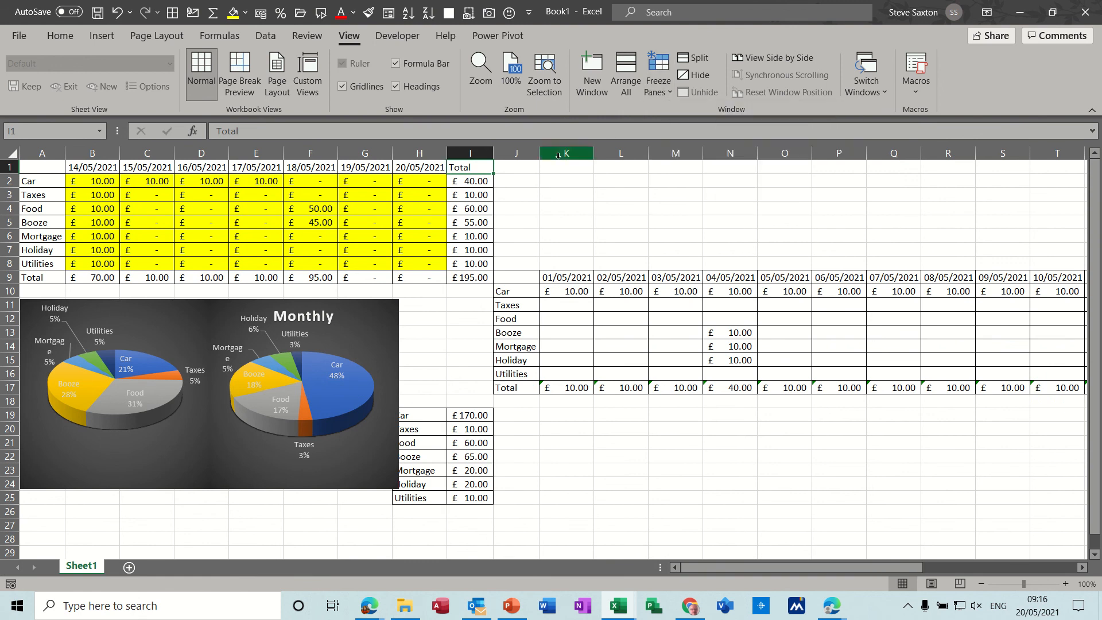
- Freeze the panes at cell K1 so columns A to J stay fixed beside the daily grid
{"action": "left_click", "coordinate": [547, 168]}
{"action": "left_click", "coordinate": [656, 90]}
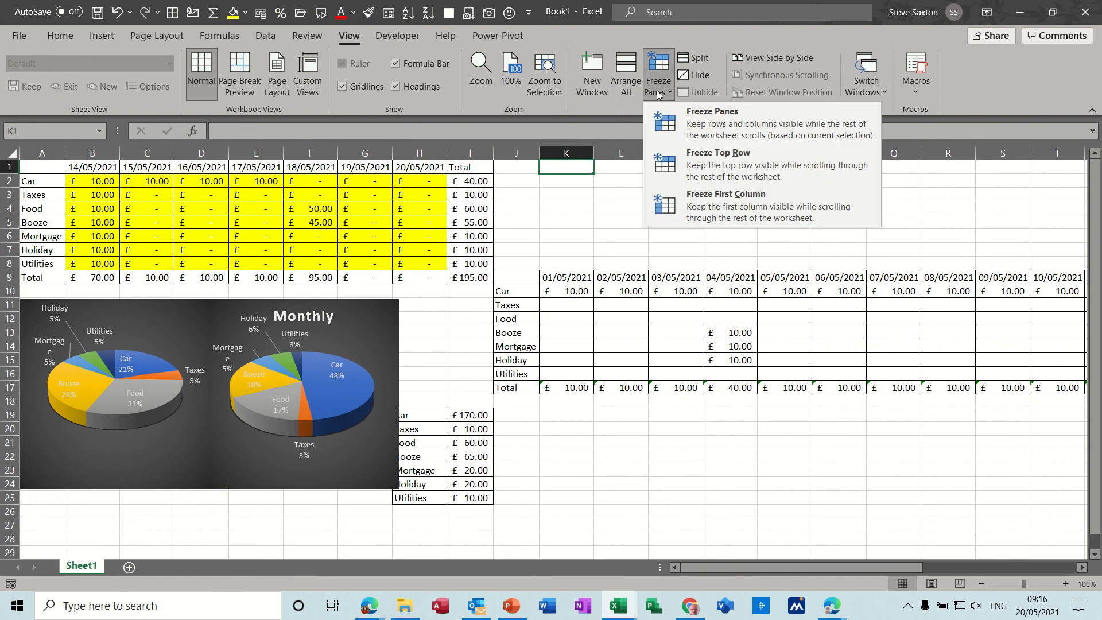
{"action": "left_click", "coordinate": [673, 112]}
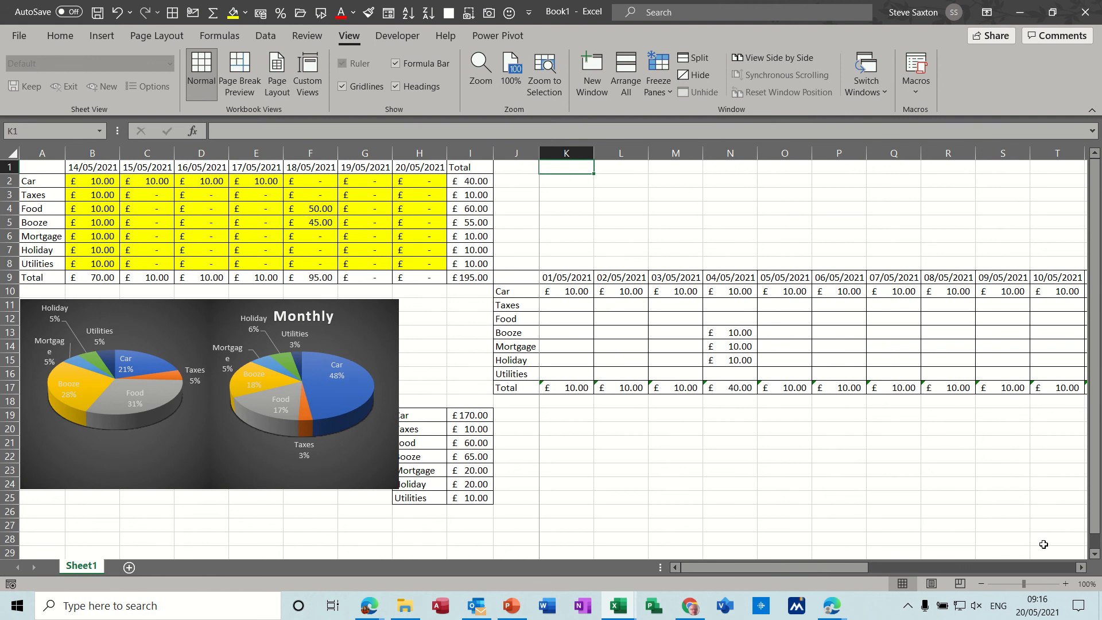
- Enter 45 for Mortgage on 19/05/2021 in cell AC14 of the daily grid
{"action": "left_click", "coordinate": [1081, 568]}
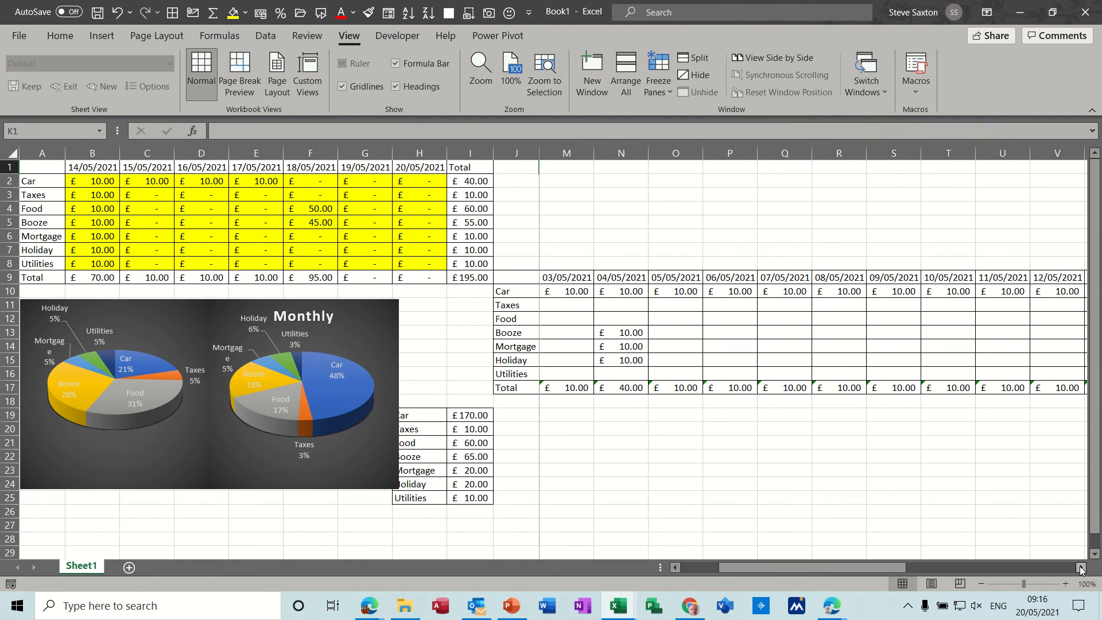
{"action": "left_click", "coordinate": [1081, 568]}
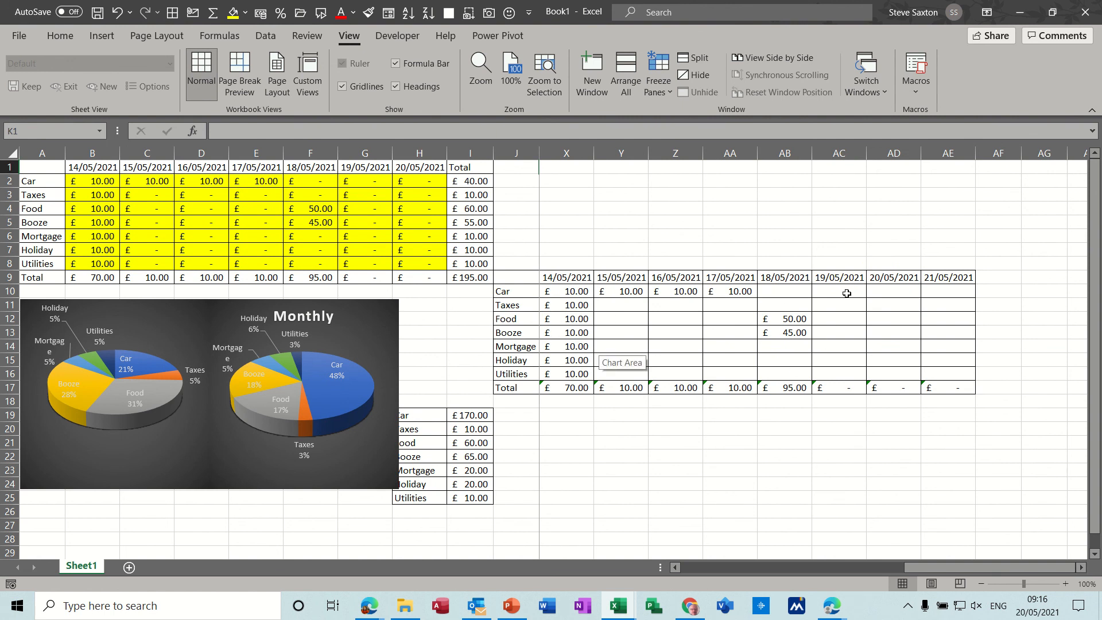
{"action": "left_click", "coordinate": [841, 346]}
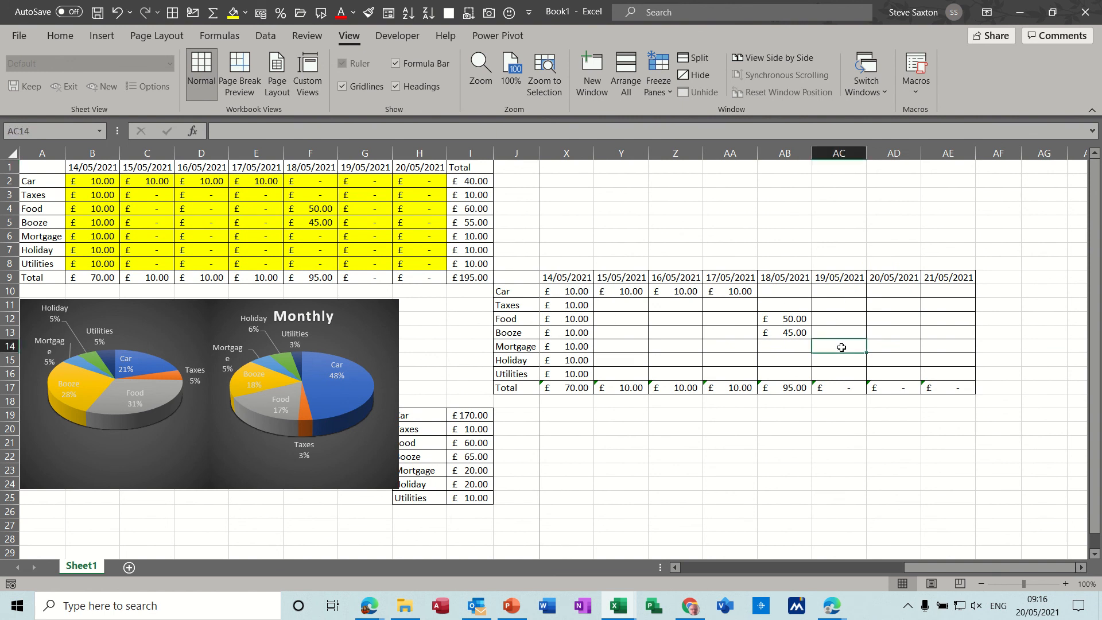
{"action": "type", "text": "45"}
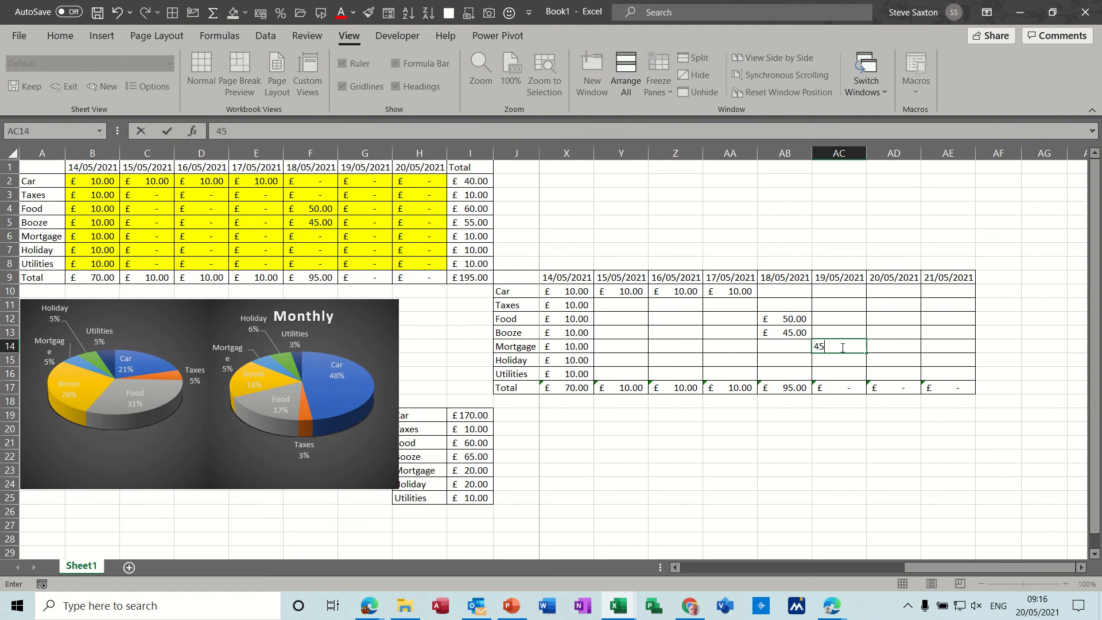
{"action": "left_click", "coordinate": [883, 351]}
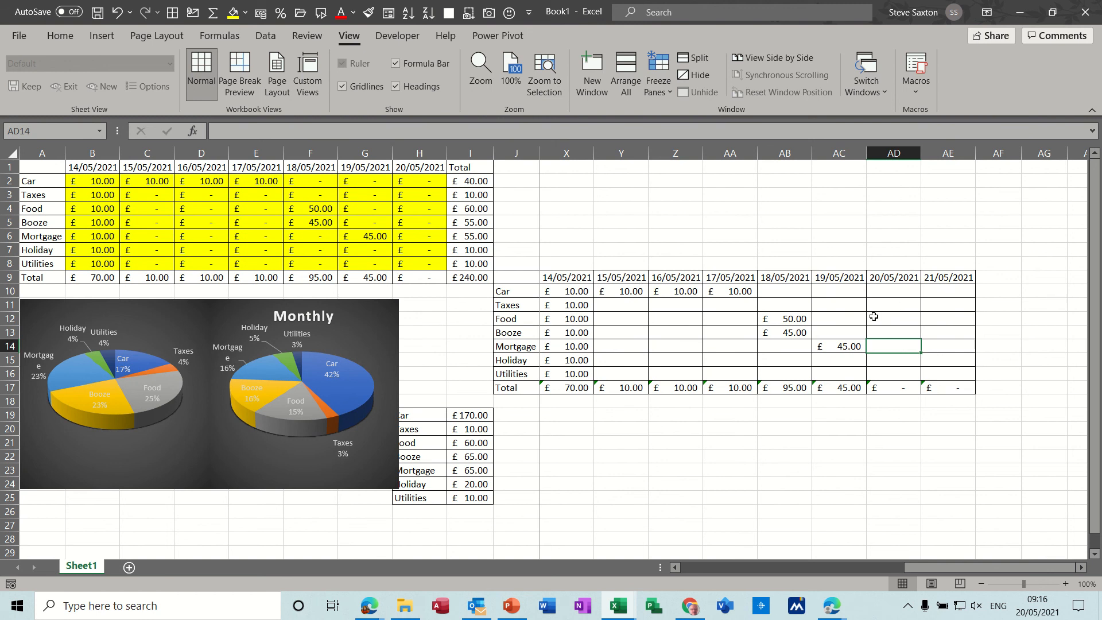
- Review the ranges that the workbook's defined names refer to in the Name Manager, and return to the start of the daily grid
{"action": "left_click", "coordinate": [216, 36]}
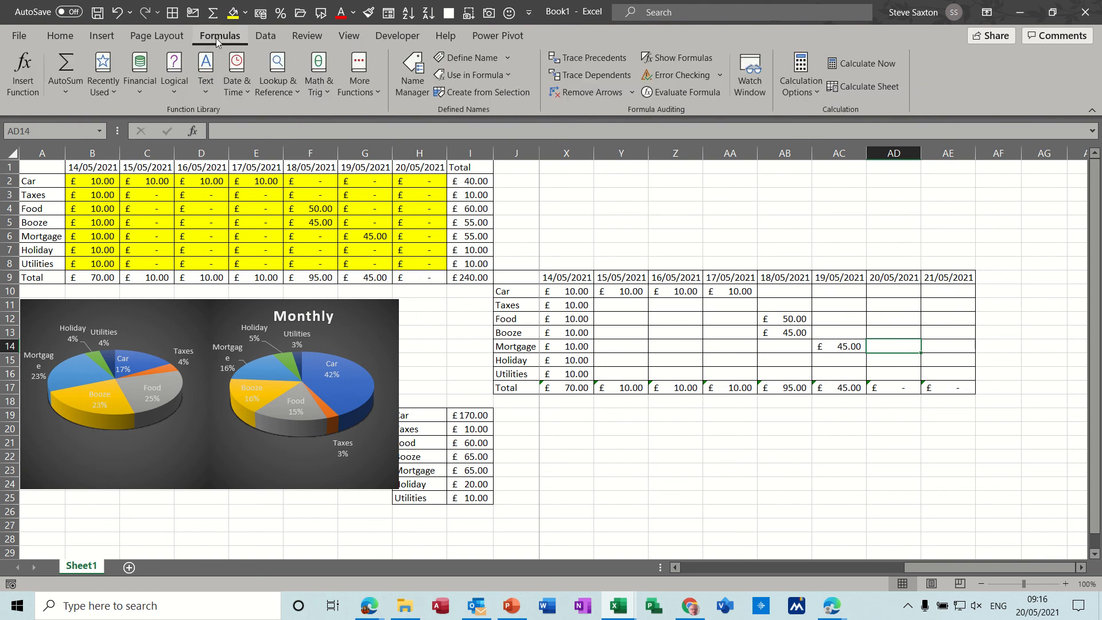
{"action": "left_click", "coordinate": [412, 73]}
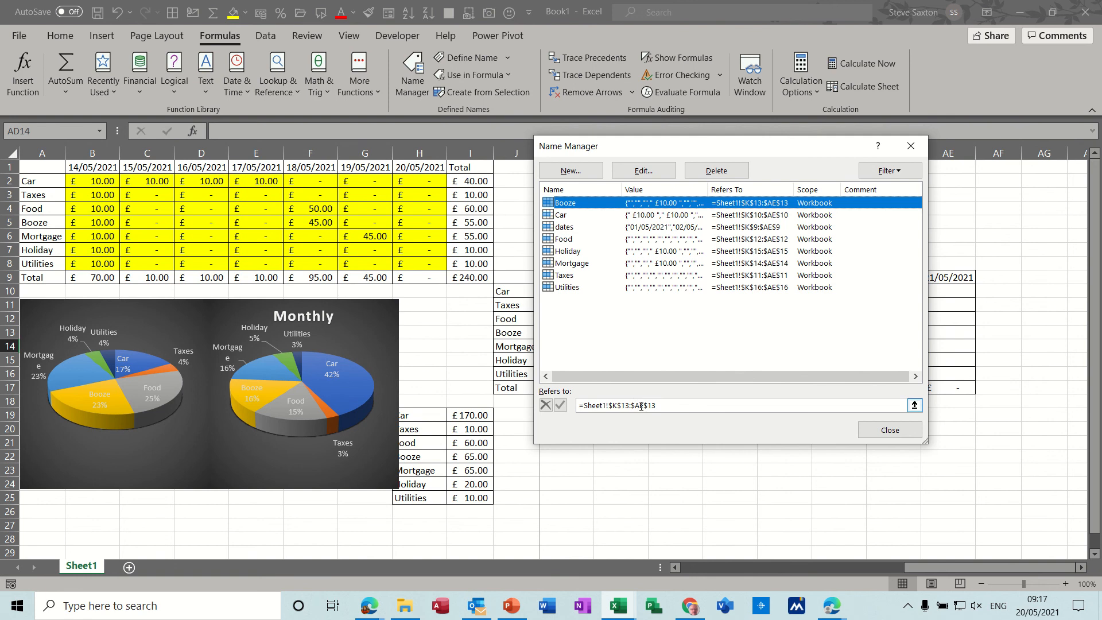
{"action": "left_click", "coordinate": [879, 432]}
{"action": "left_click_drag", "start_coordinate": [929, 565], "coordinate": [703, 565]}
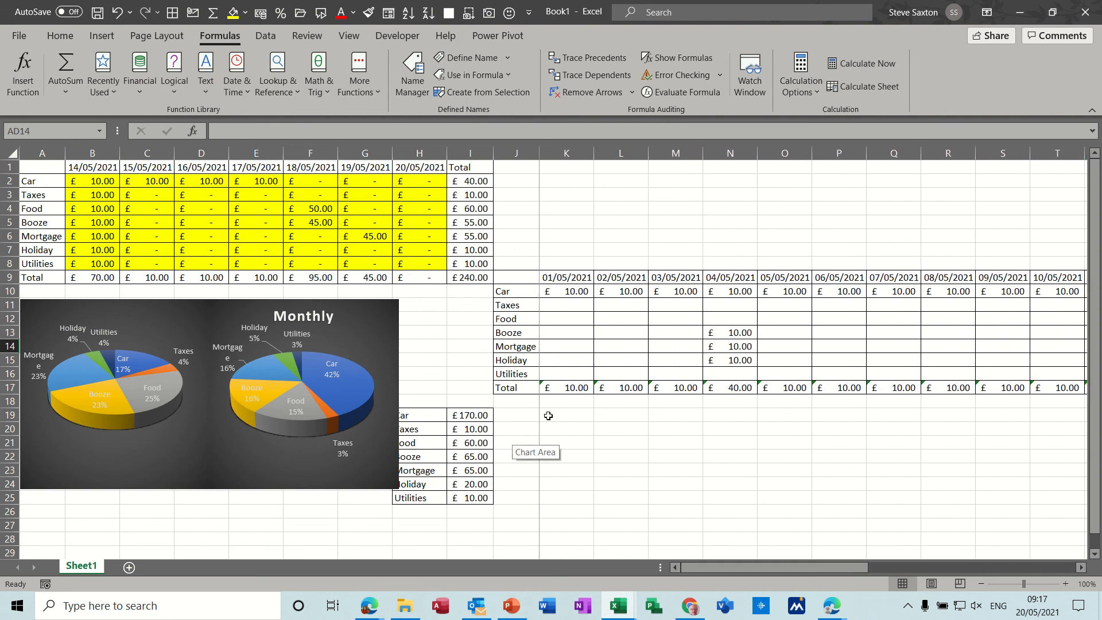